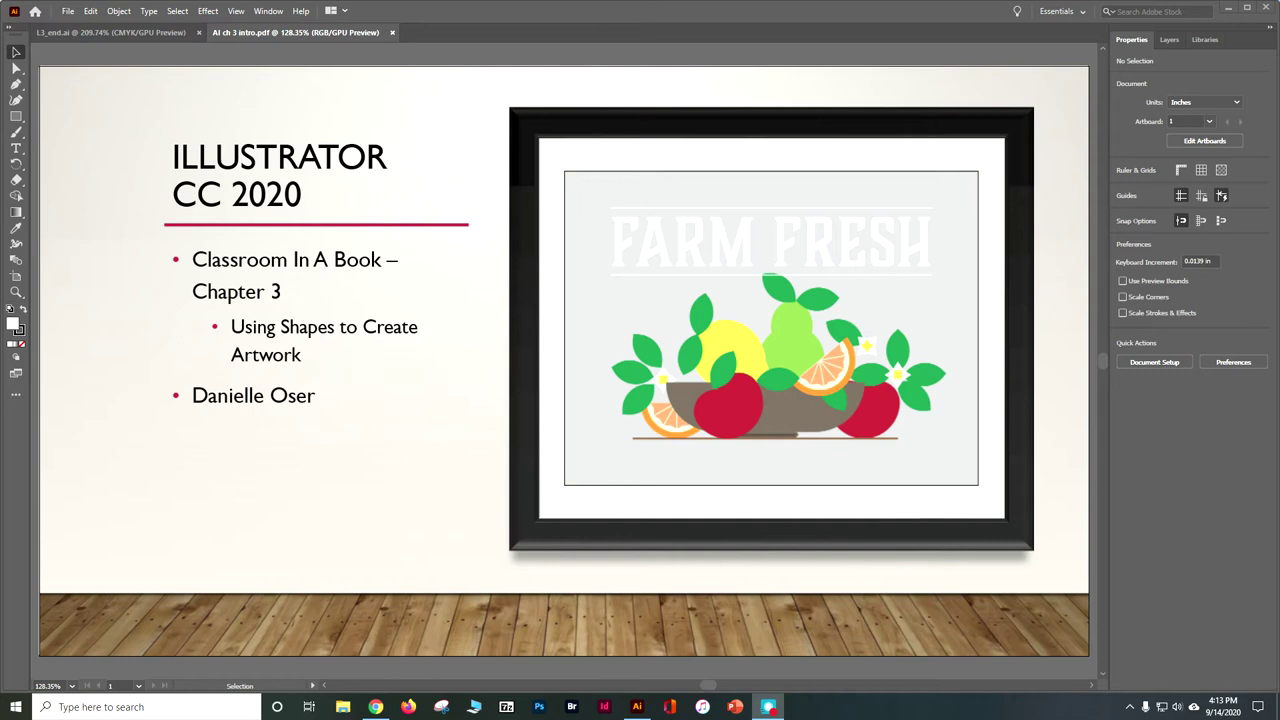
Bring up the finished FARM FRESH fruit bowl artwork in L3_end.ai as a reference
left_click(150, 33)
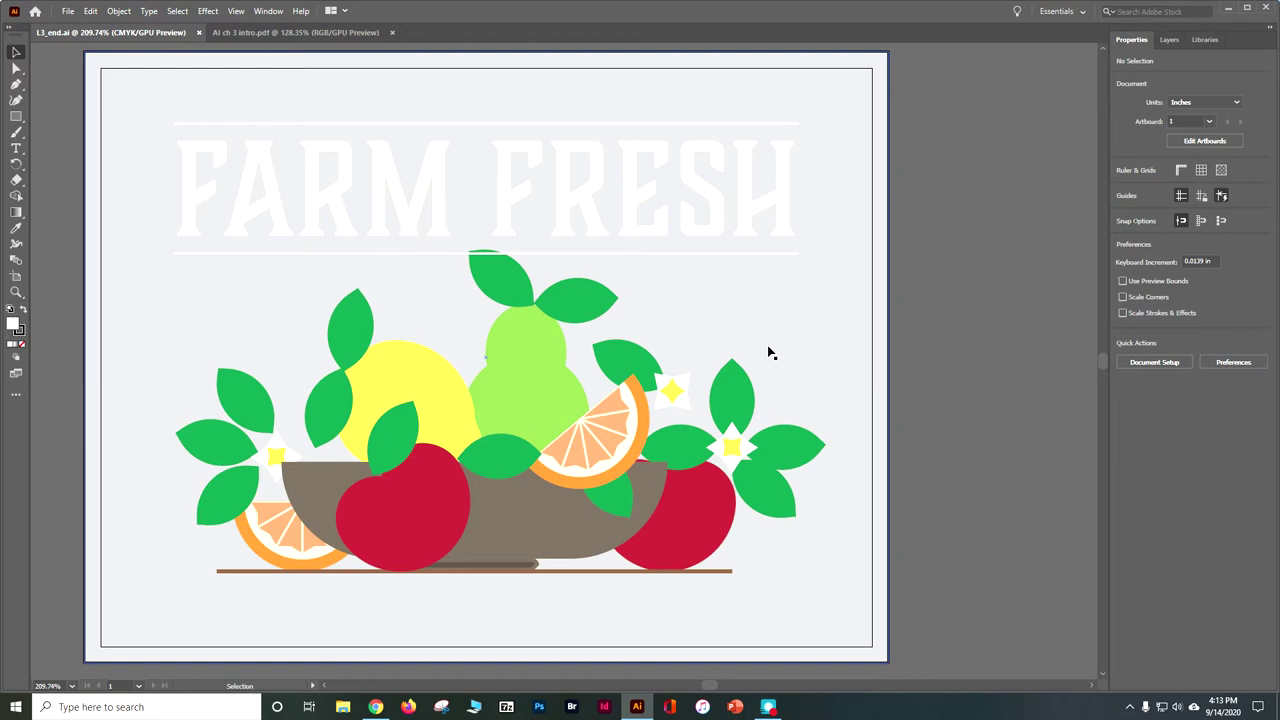
left_click(70, 12)
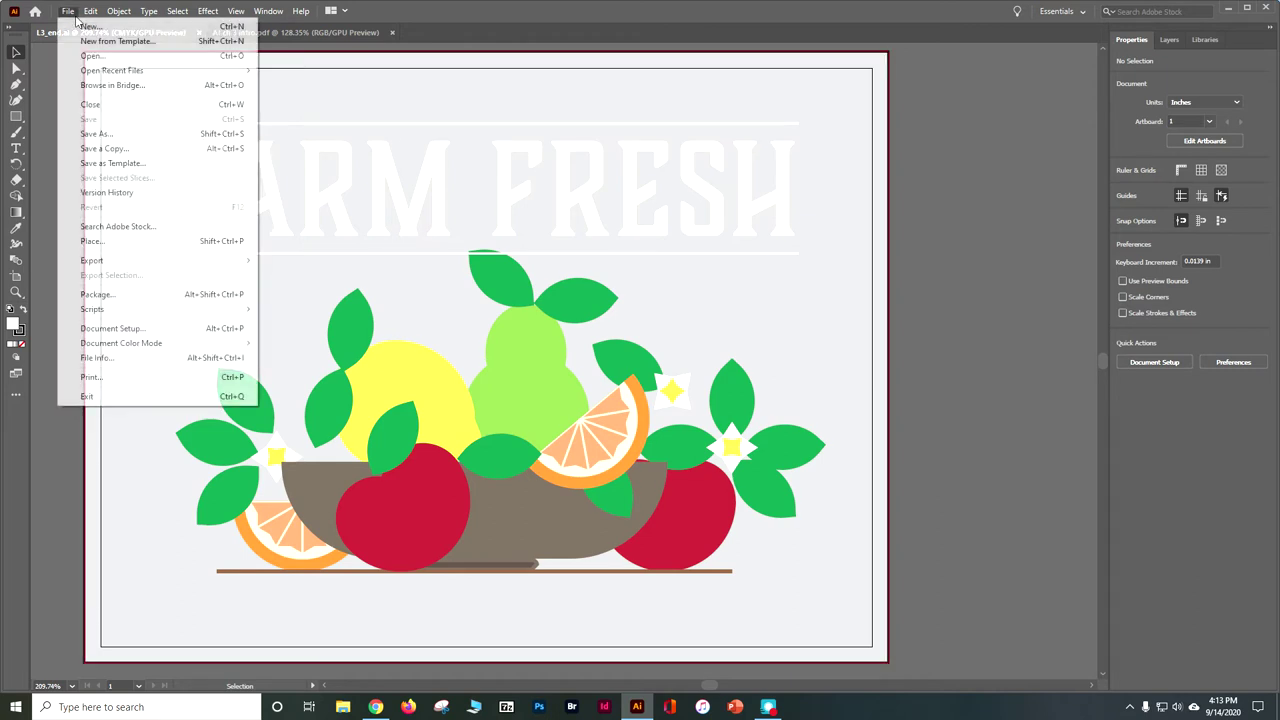
key("Escape")
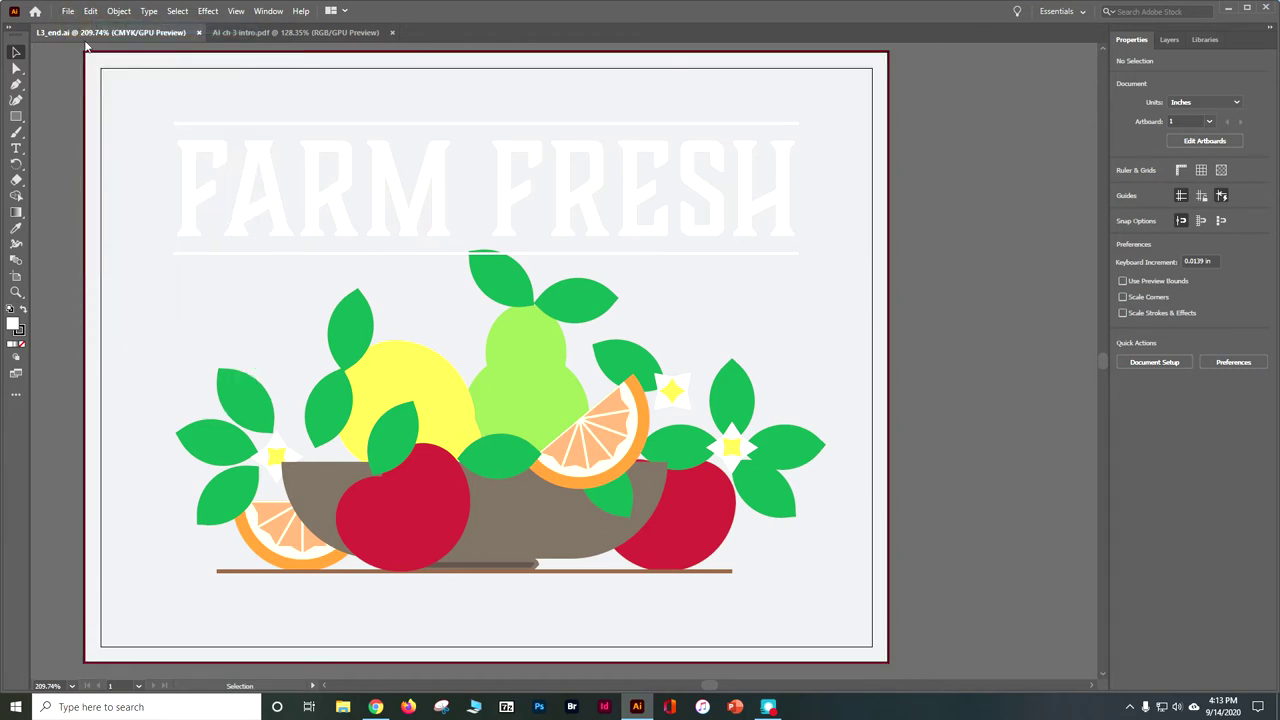
Create a new 6 × 4.25 in landscape CMYK document named Postcard from the recent custom preset
key("ctrl+n")
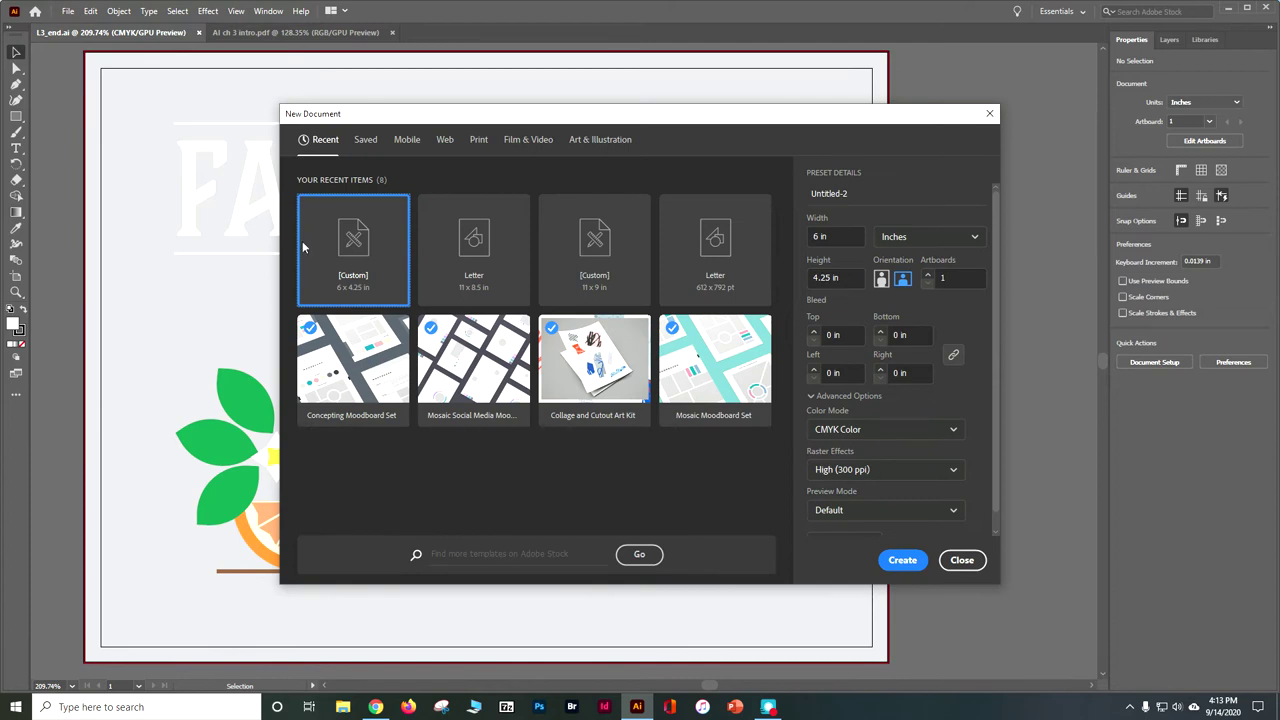
left_click(478, 140)
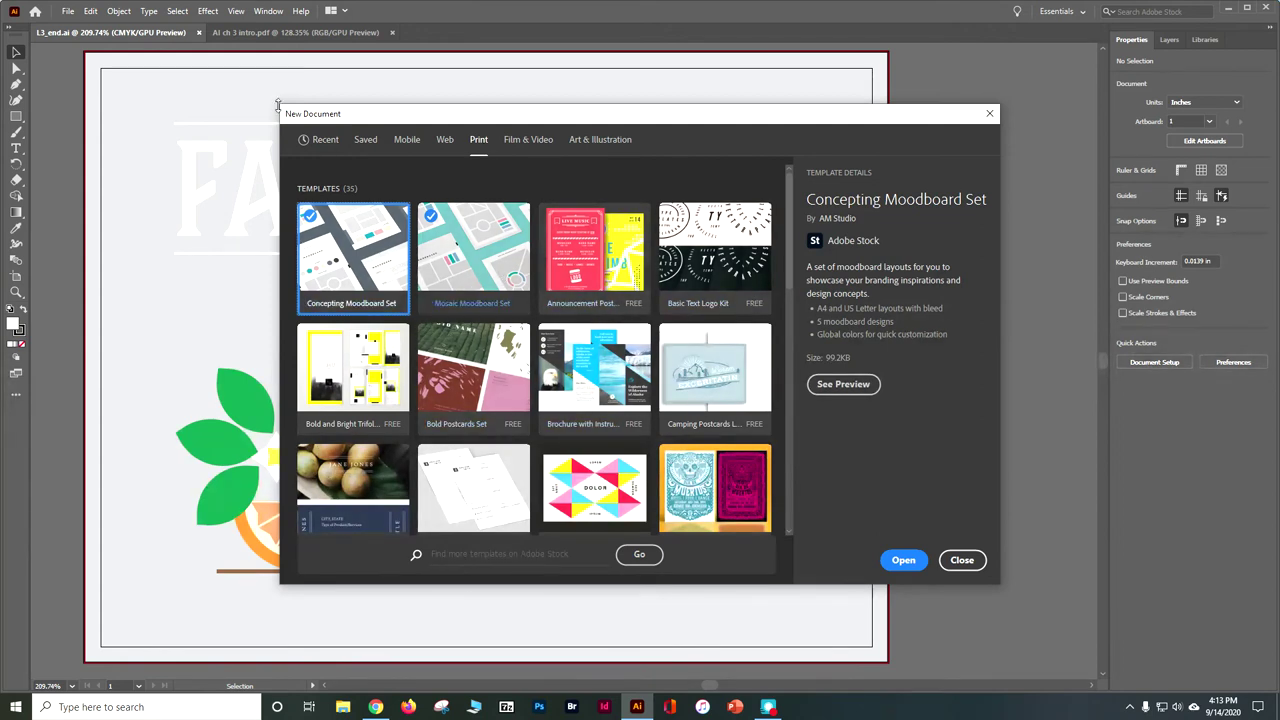
left_click(316, 140)
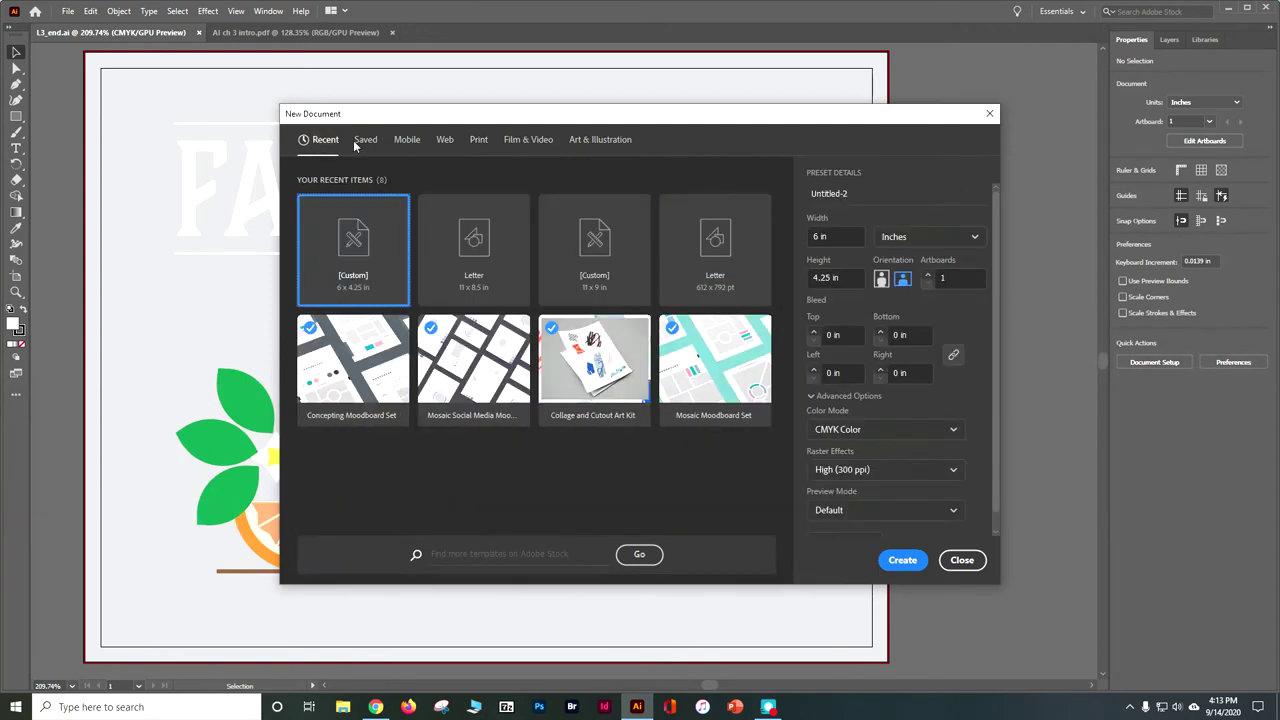
double_click(818, 194)
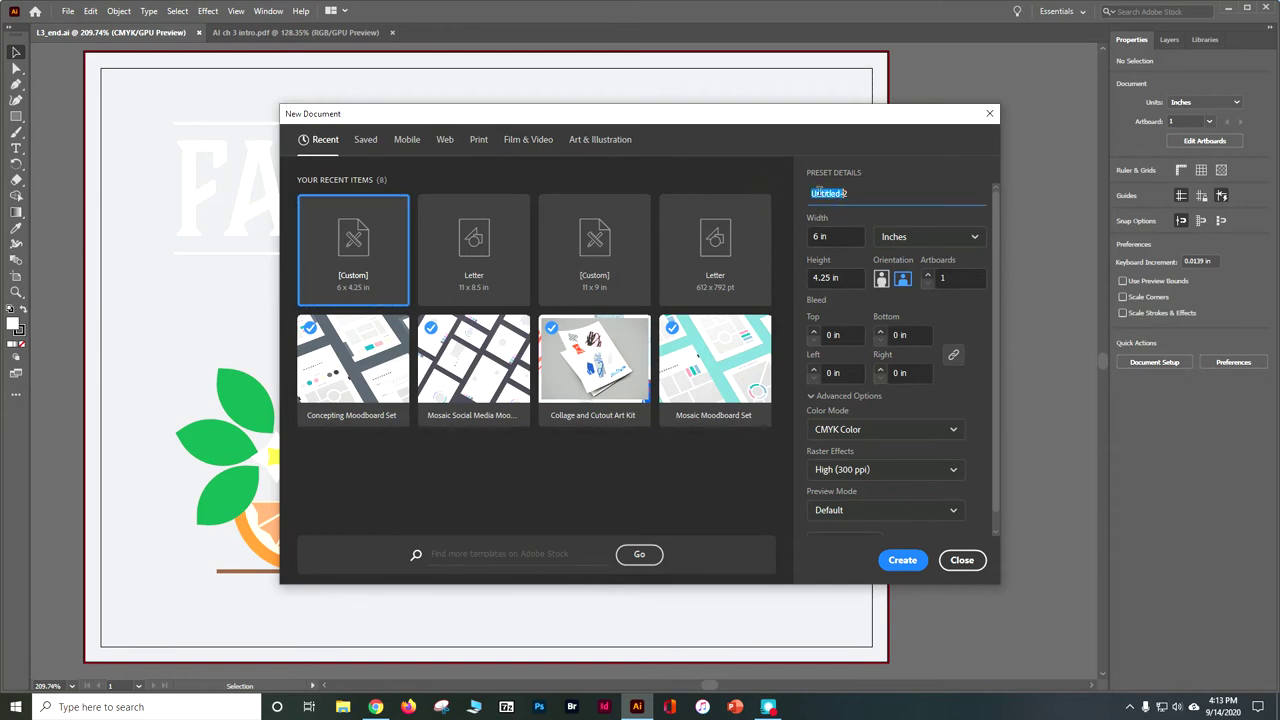
key("BackSpace")
type("Pest")
type("ca")
type("rd")
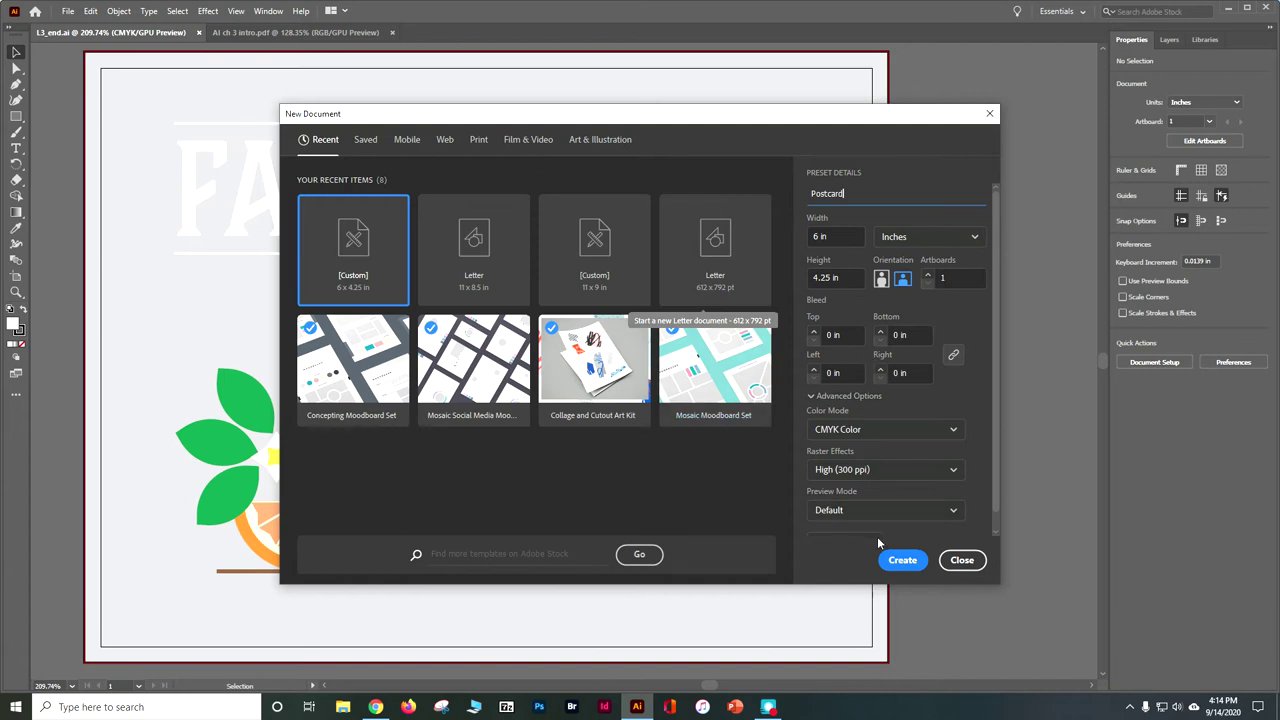
left_click(902, 560)
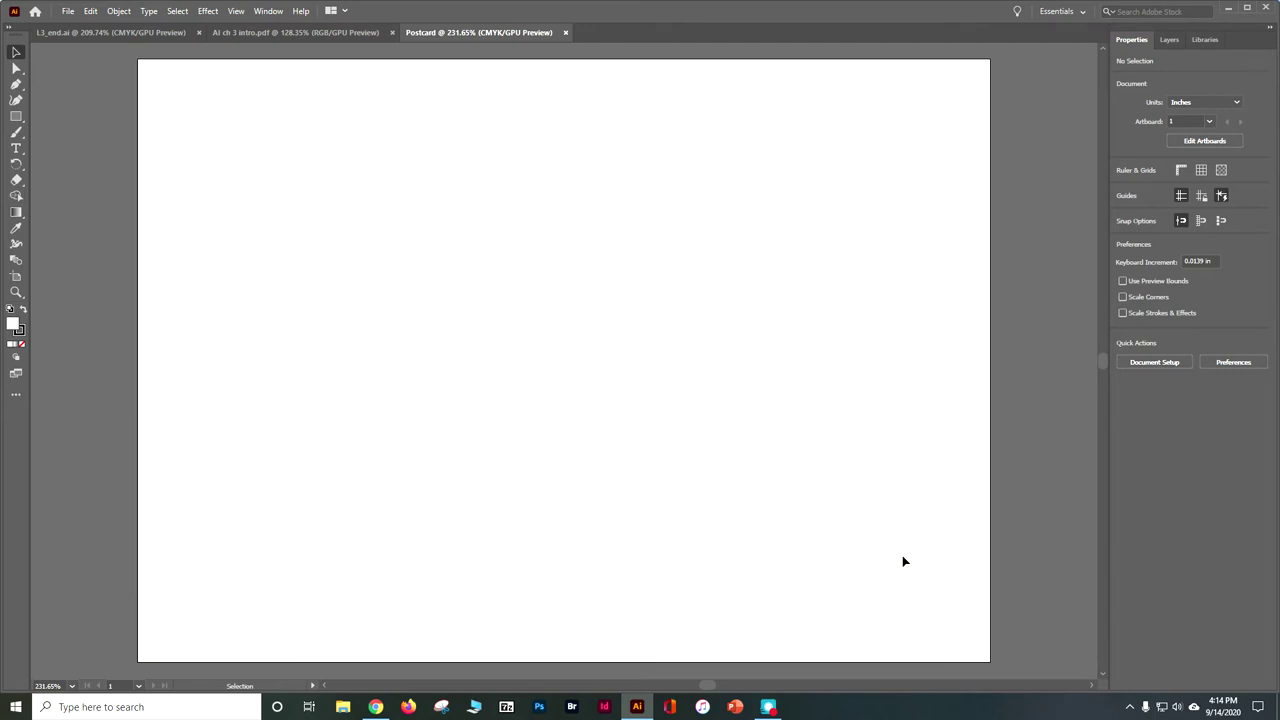
Save the document in the Lesson03 folder as an Illustrator 2020 file, named with the author's name followed by "_AI CIAB CH 3"
scroll(902, 561, "up", 1)
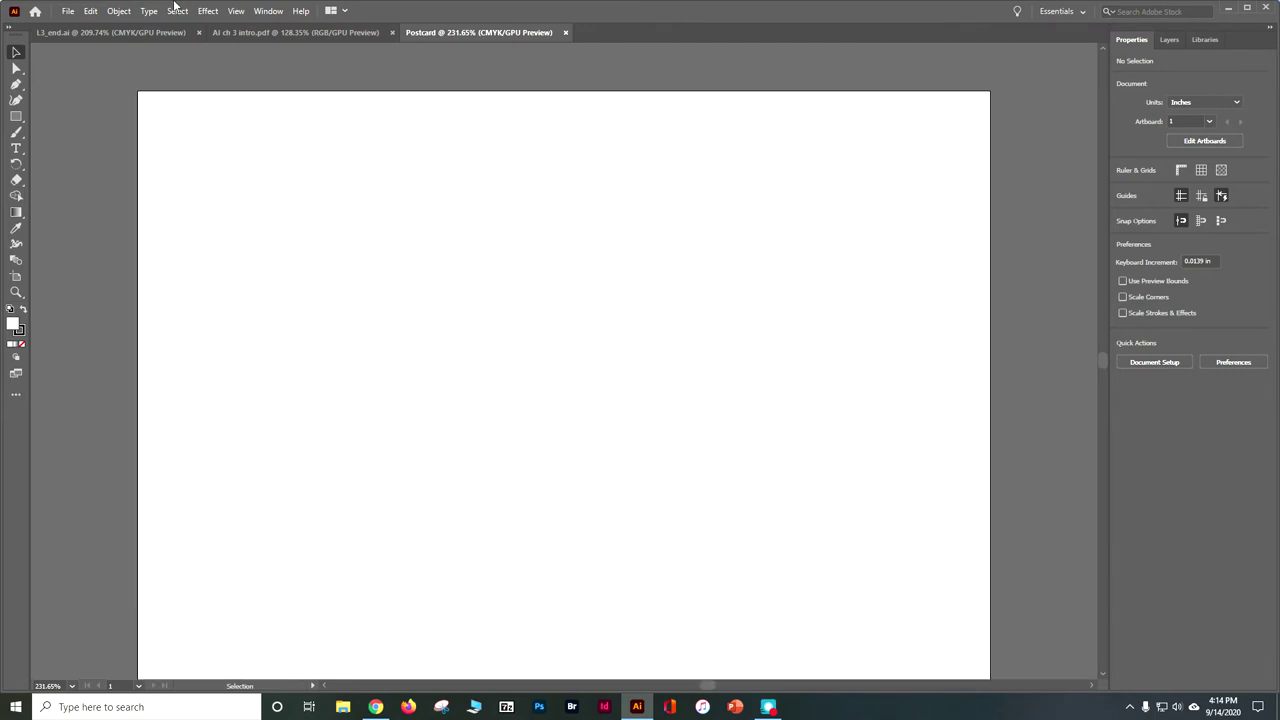
left_click(67, 11)
left_click(68, 133)
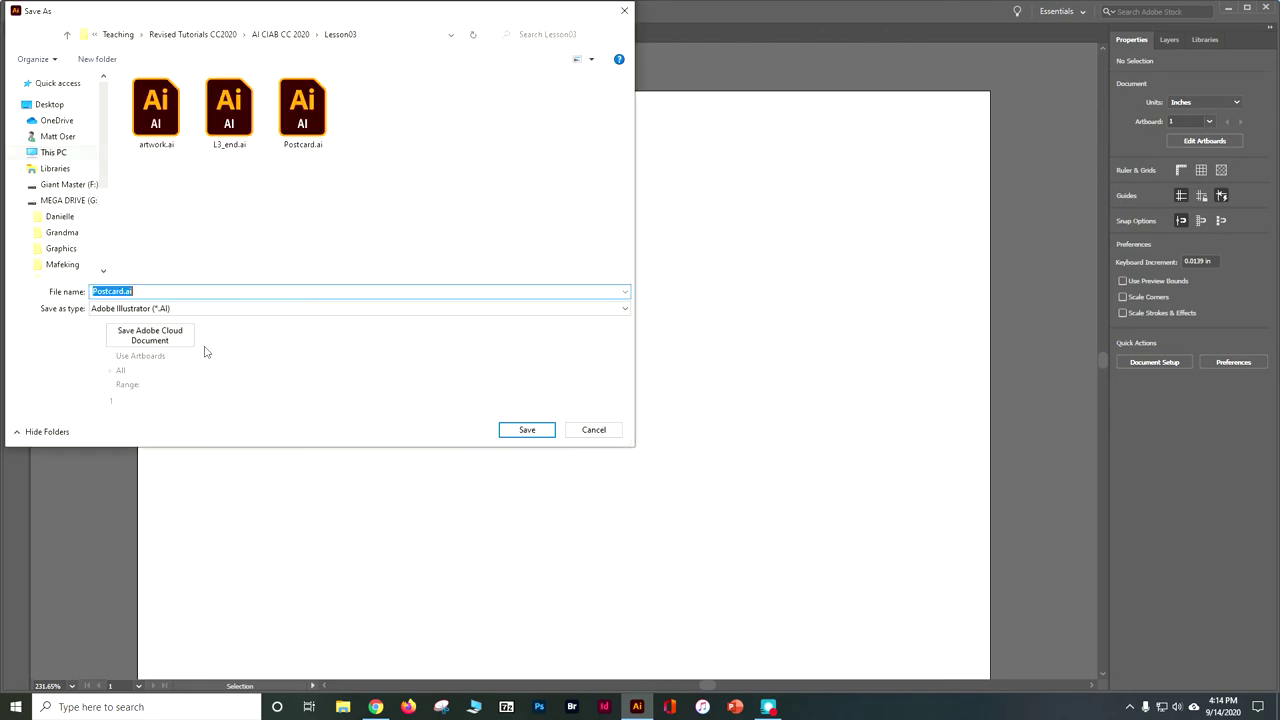
type("doser_AI CIAB CH 3")
left_click(514, 437)
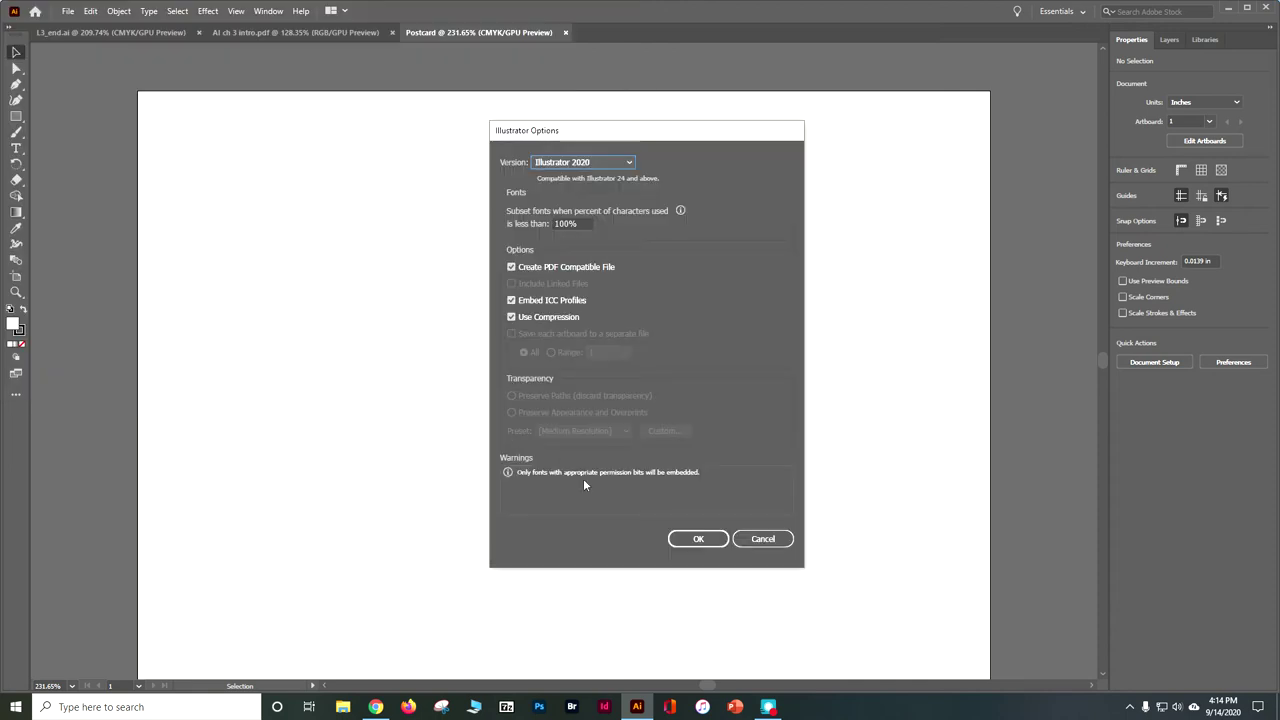
left_click(686, 540)
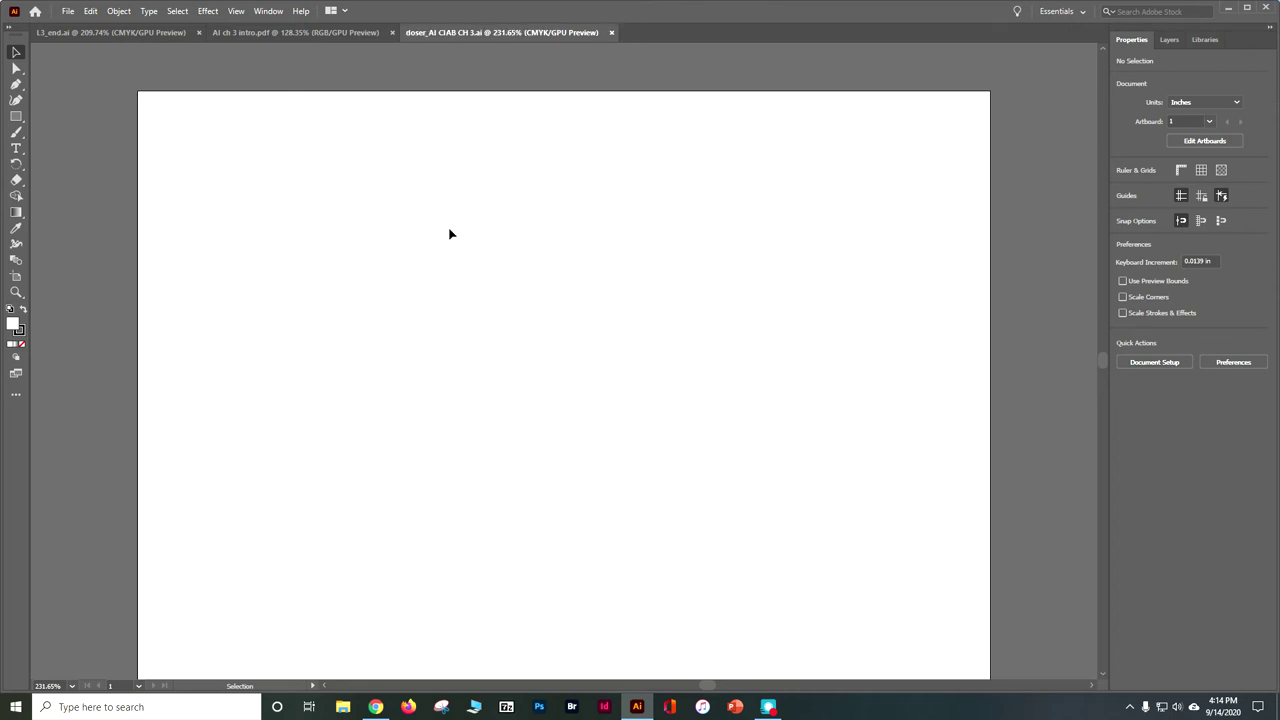
left_click(272, 12)
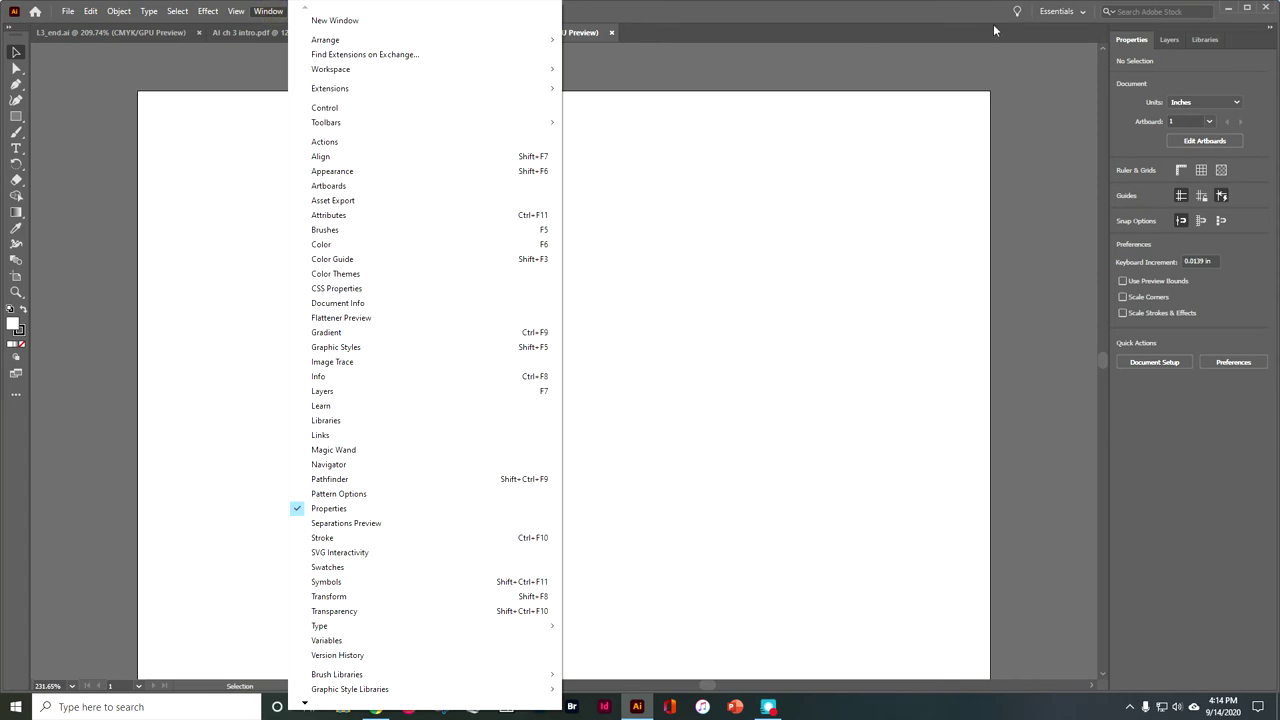
left_click(1134, 46)
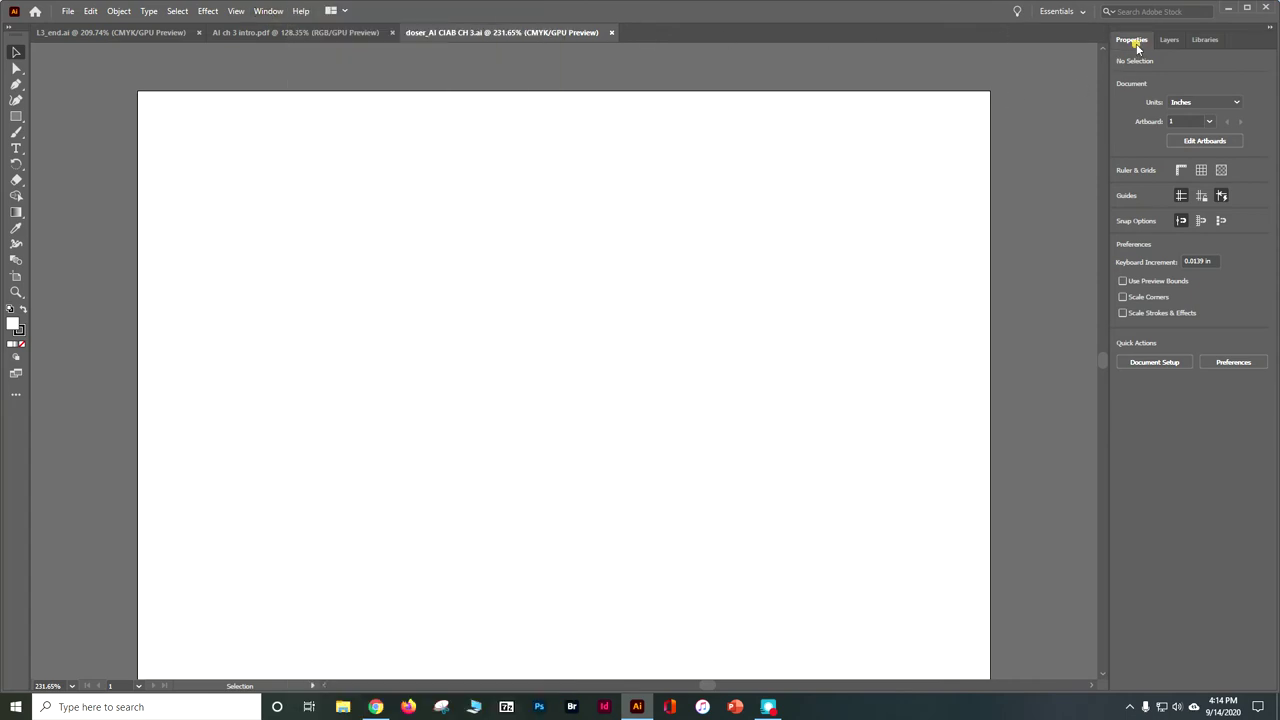
left_click(1174, 364)
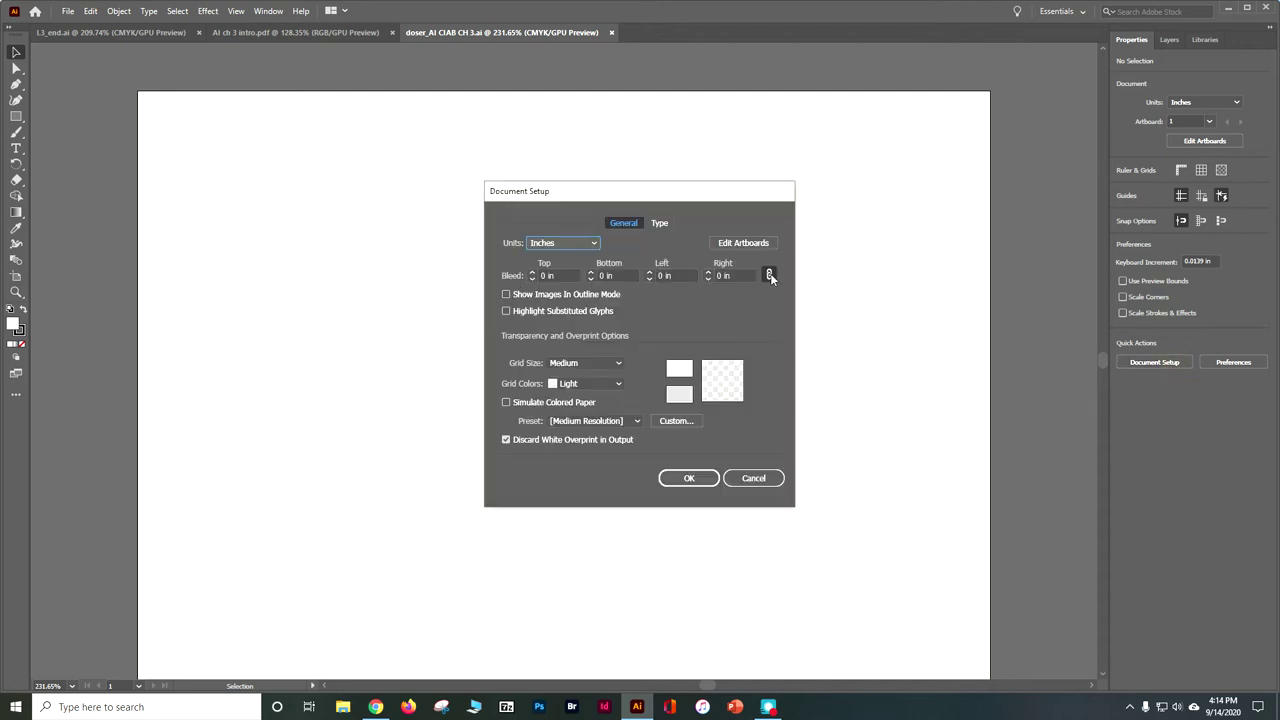
left_click(566, 276)
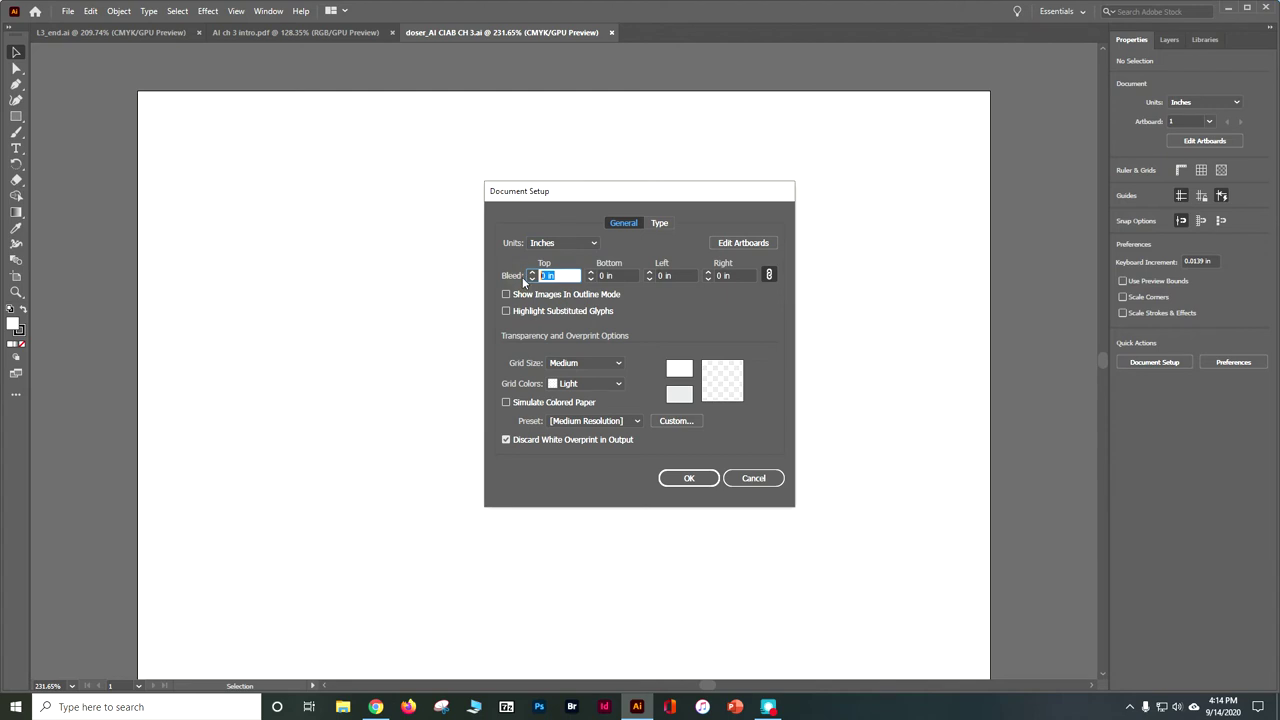
key("Return")
key("ctrl+F9")
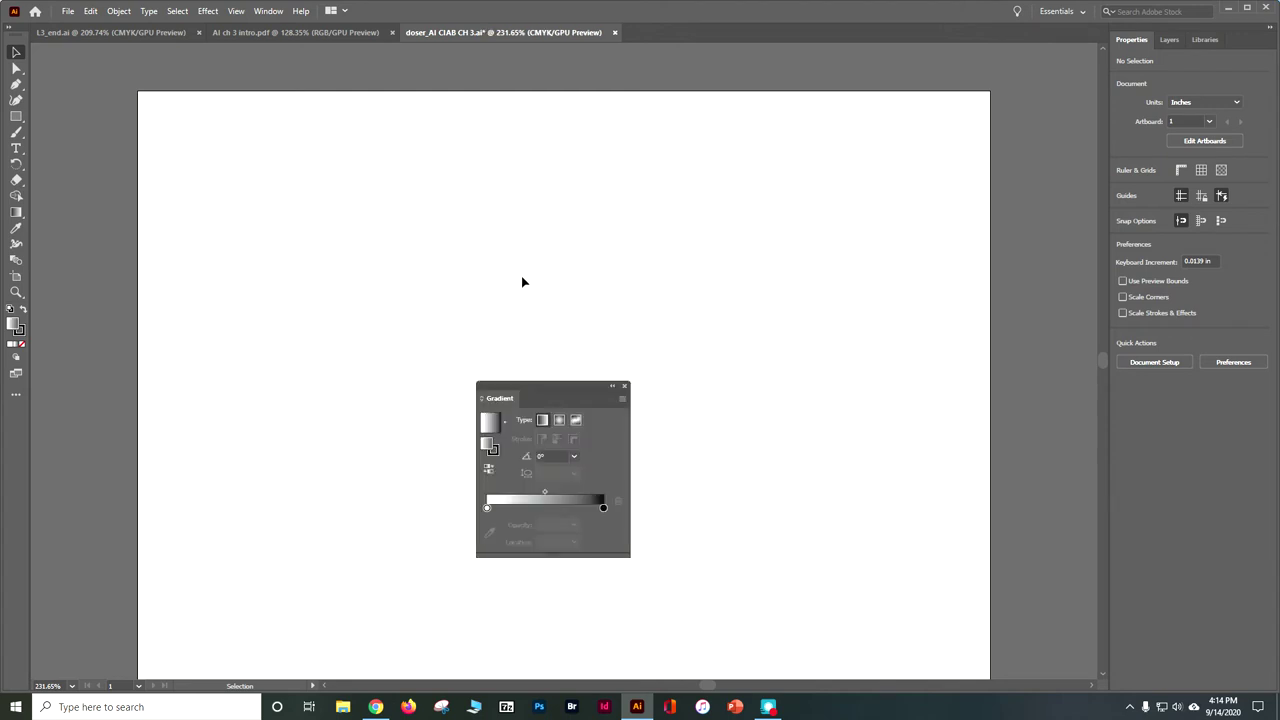
left_click(624, 386)
Set the document bleed to 0.125 in on all four sides and save the file
left_click(1154, 362)
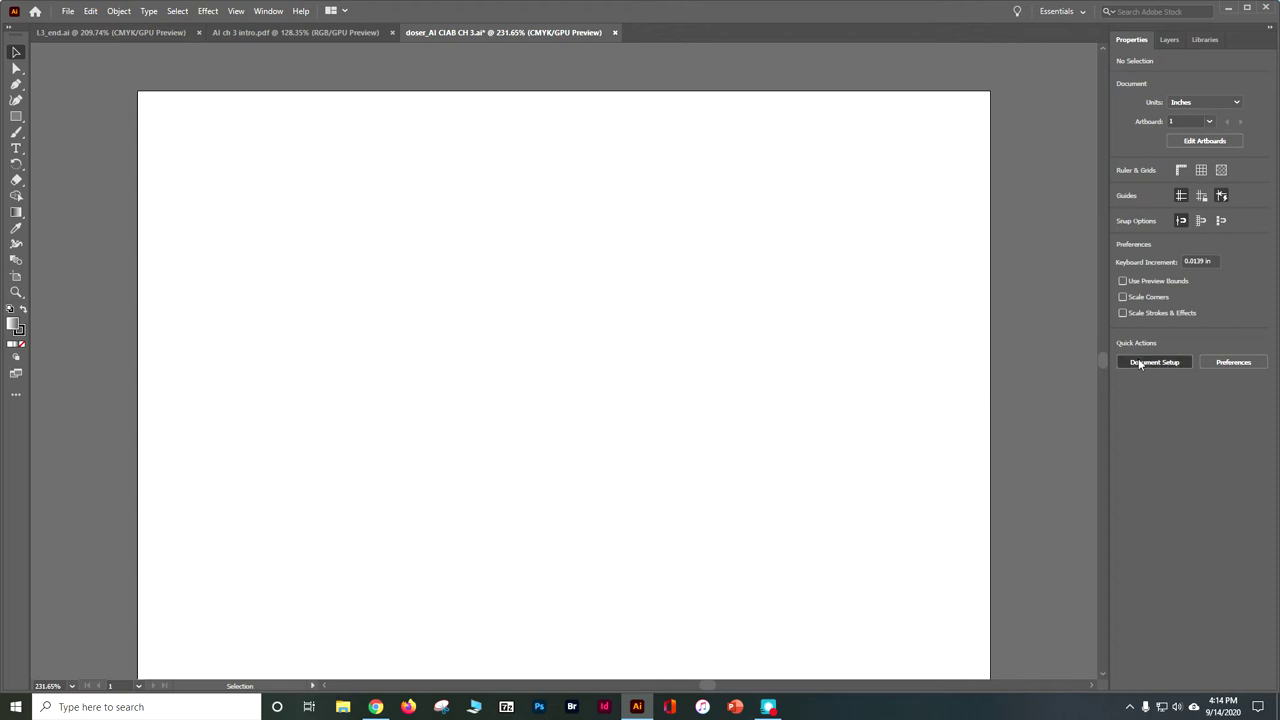
left_click(549, 276)
type(".125")
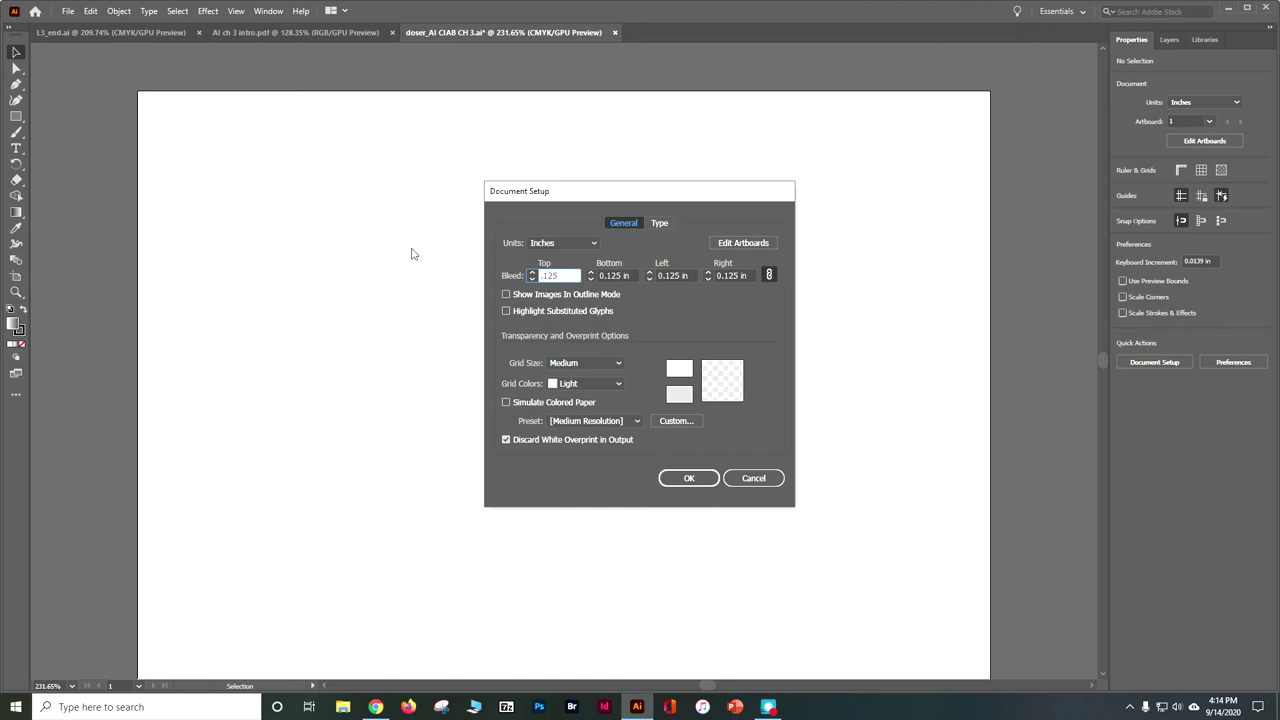
key("Tab")
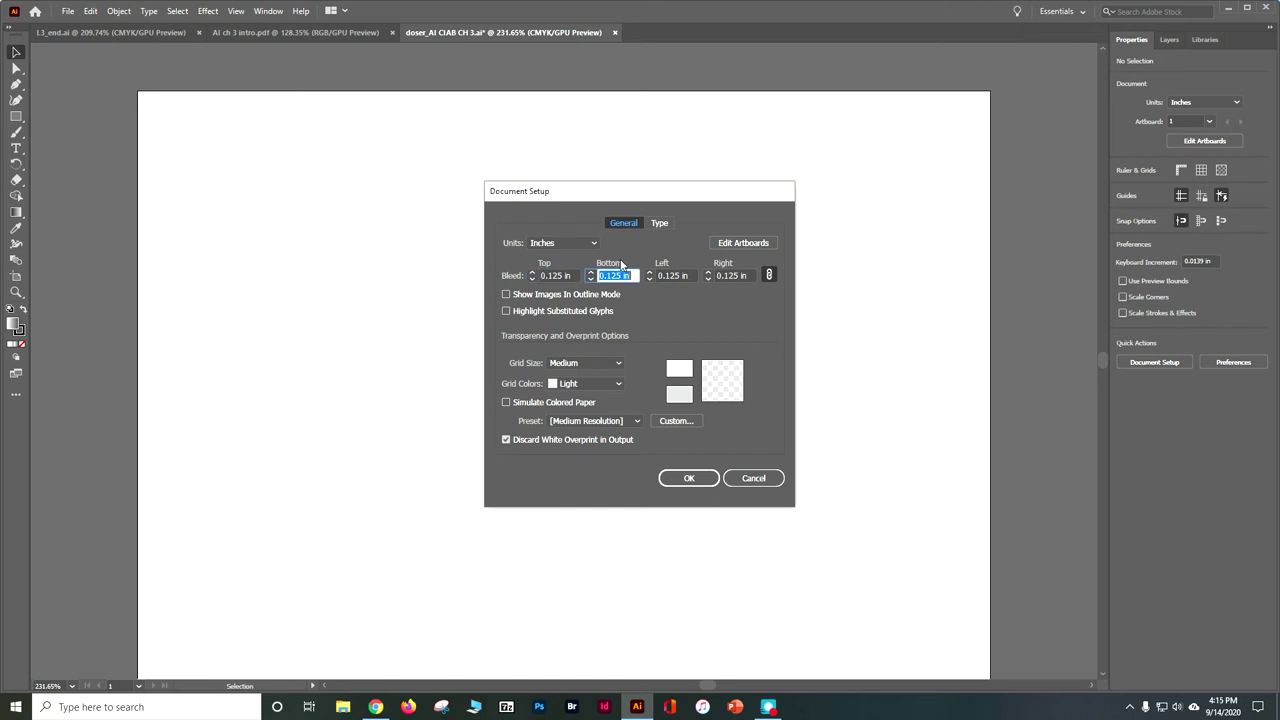
left_click(685, 479)
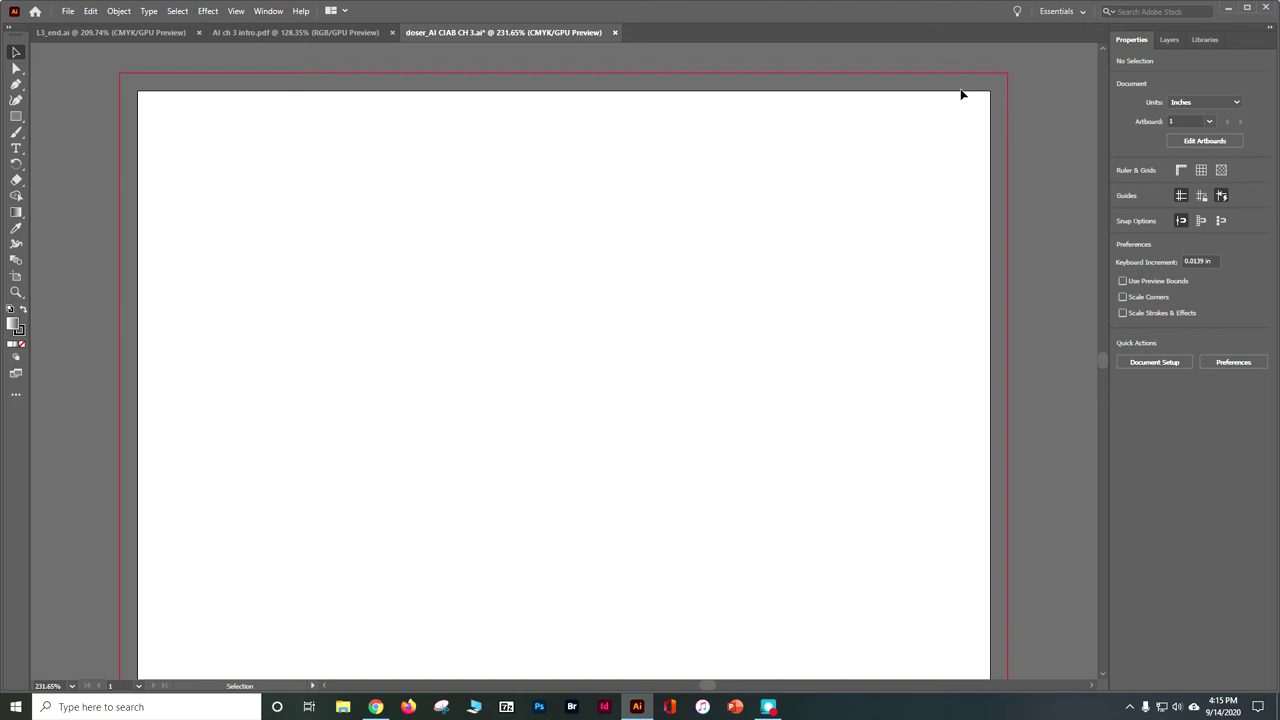
key("a")
key("ctrl+s")
Draw a tall rectangle about 0.65 in wide and 2.34 in high in the upper left-centre of the artboard
left_click(236, 11)
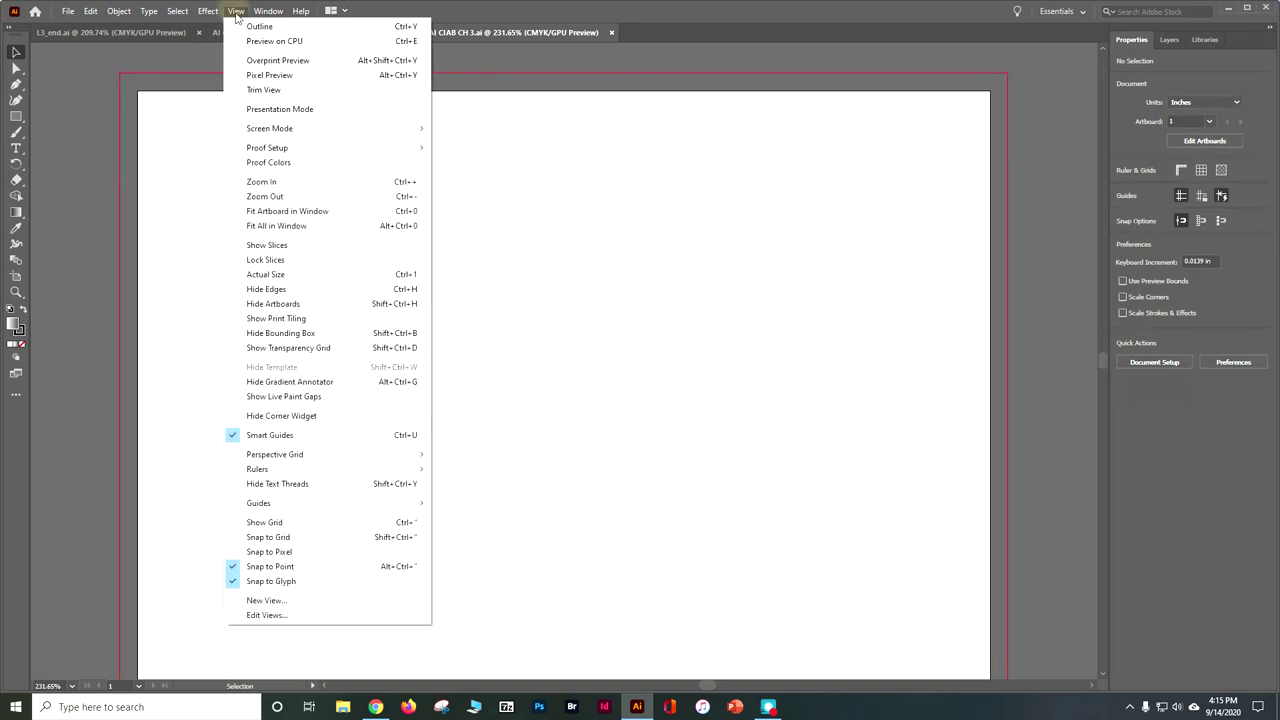
left_click(264, 212)
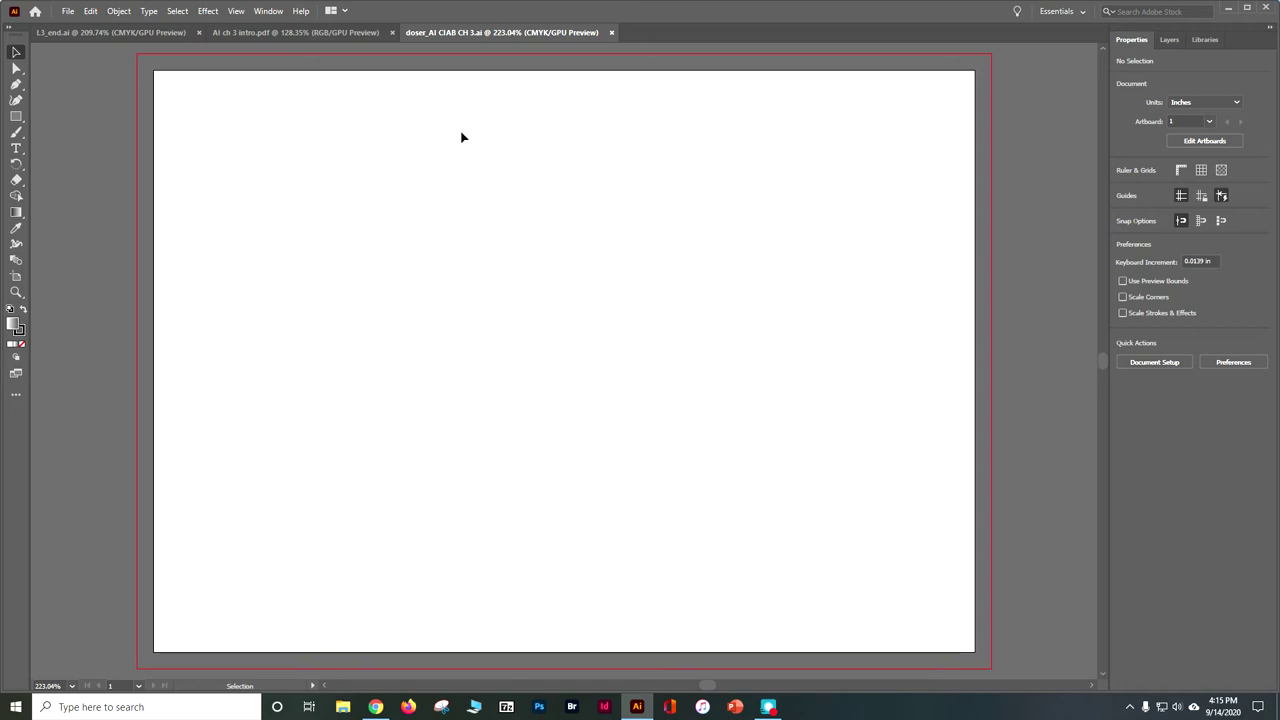
left_click(17, 117)
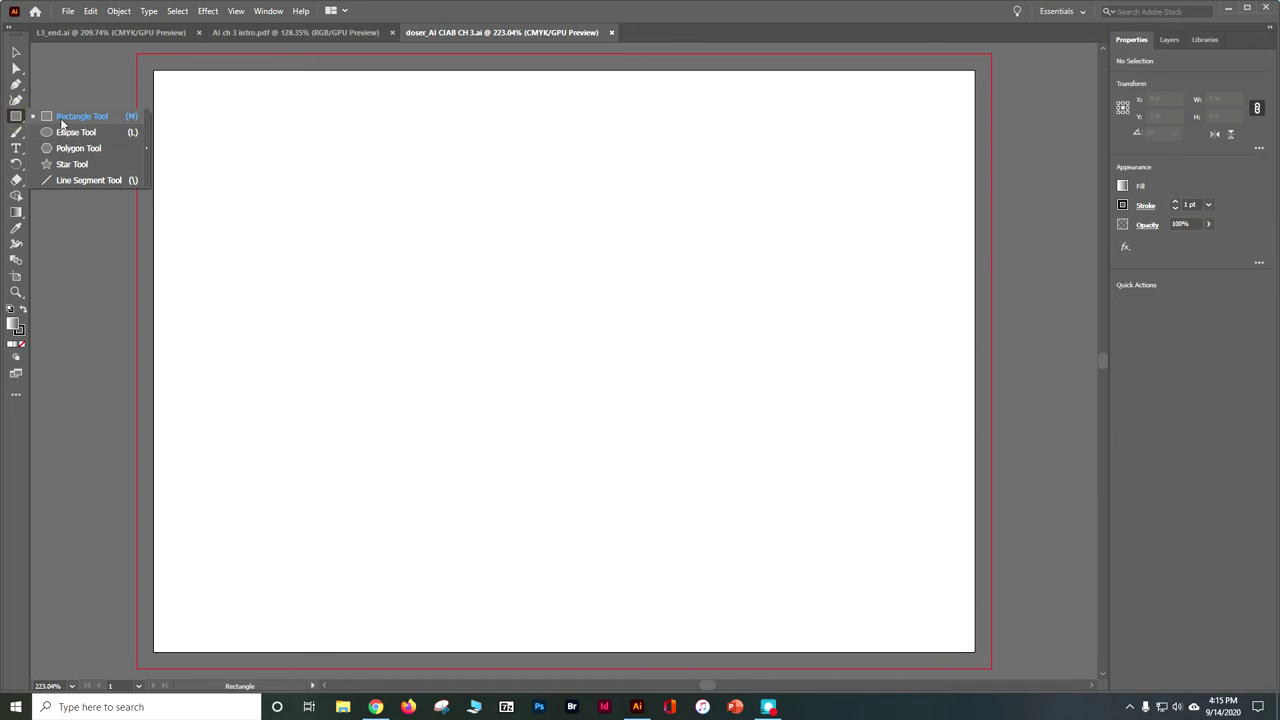
left_click(62, 121)
left_click_drag(412, 139, 502, 459)
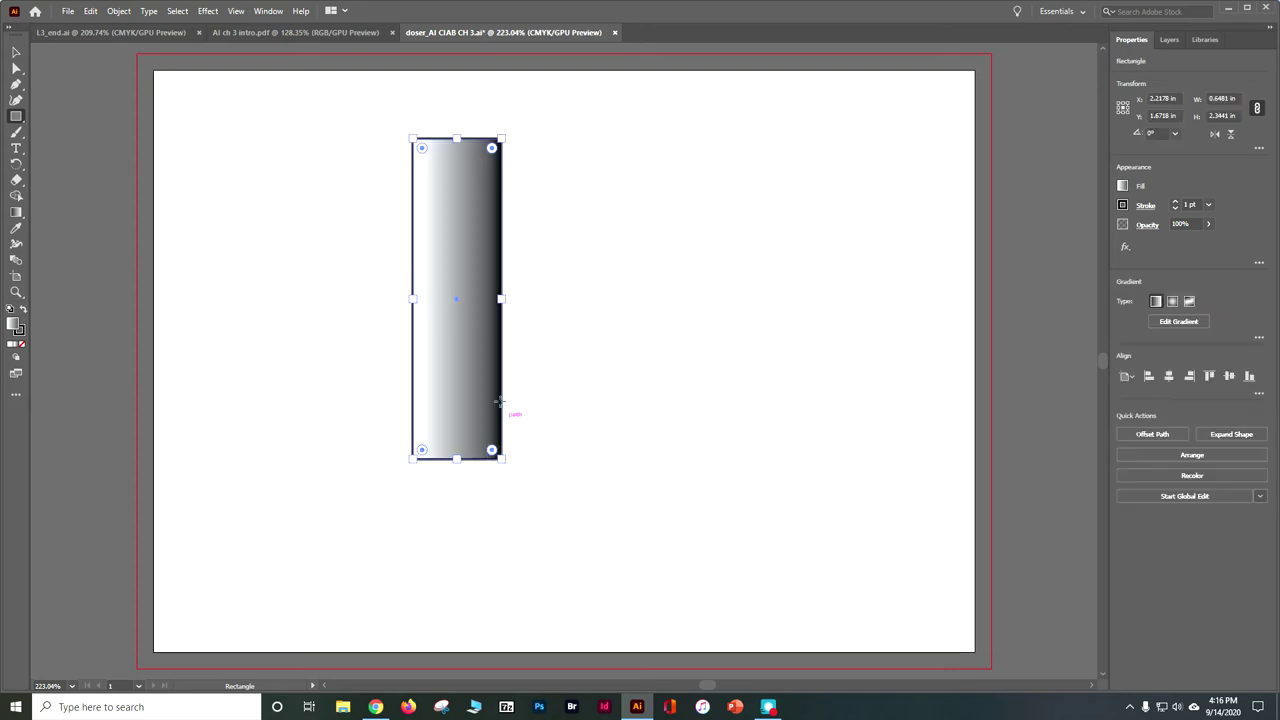
Fill the tall rectangle with white and move it to about X 3.46 in, Y 1.72 in
left_click(1123, 187)
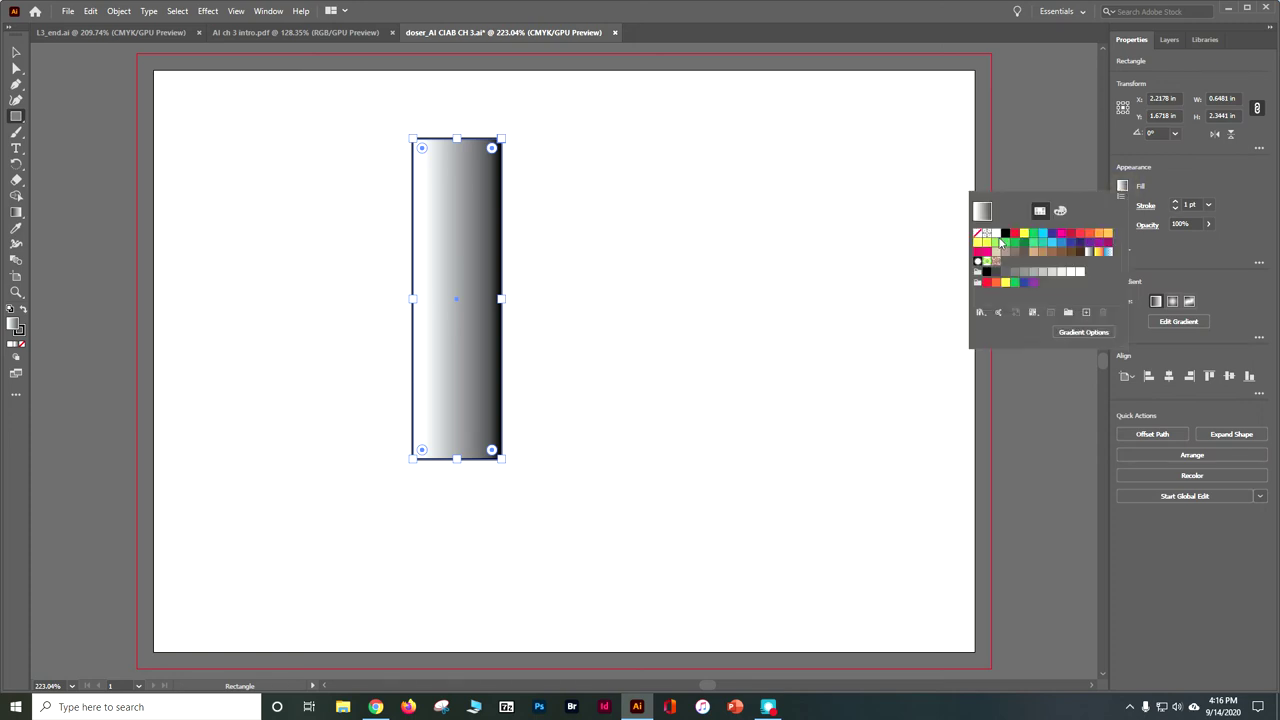
left_click(994, 236)
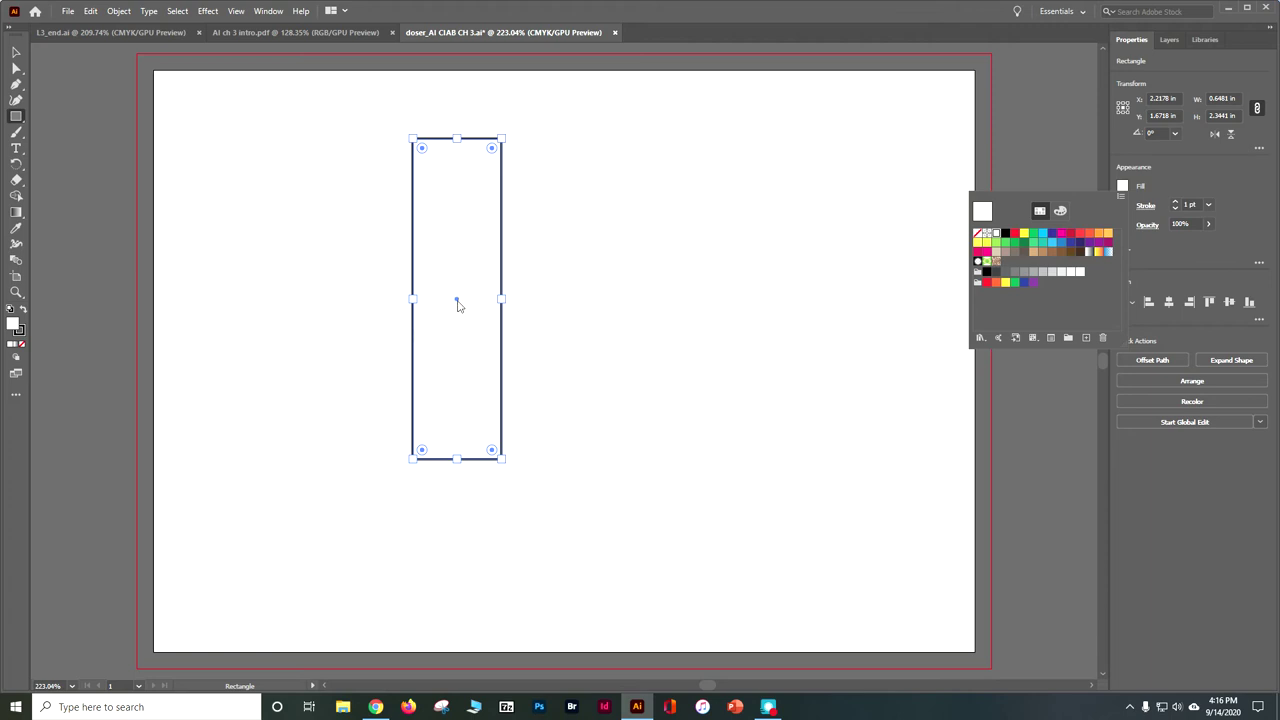
key("Escape")
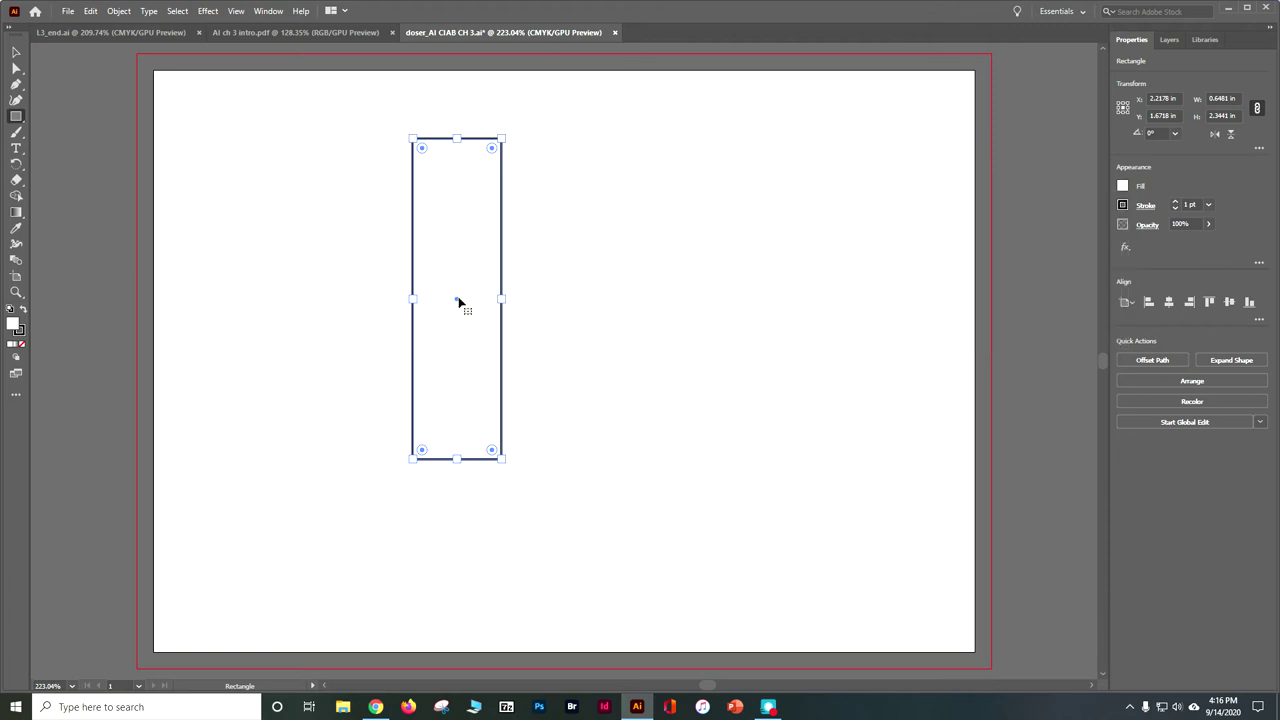
left_click_drag(457, 303, 491, 315)
left_click_drag(666, 322, 624, 305)
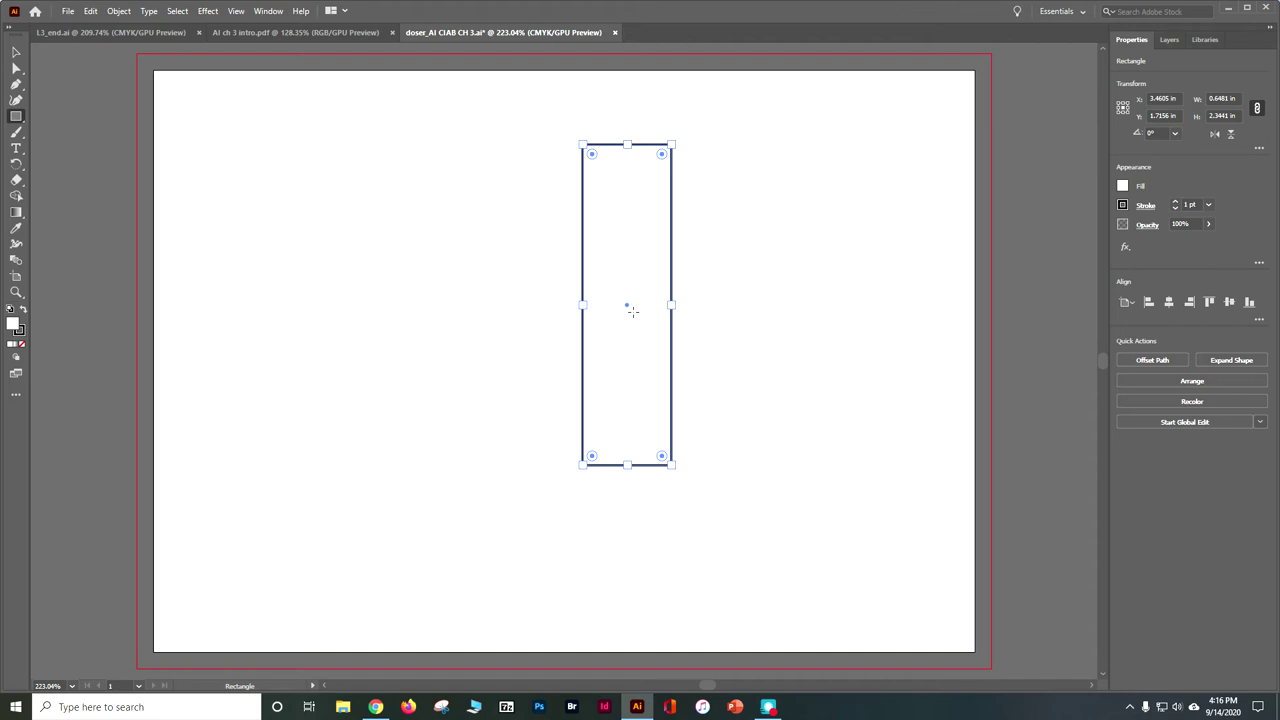
Set the rectangle's width to 1 in with proportions constrained and move it to about X 2.03 in, Y 1.96 in
left_click(1237, 97)
double_click(1237, 97)
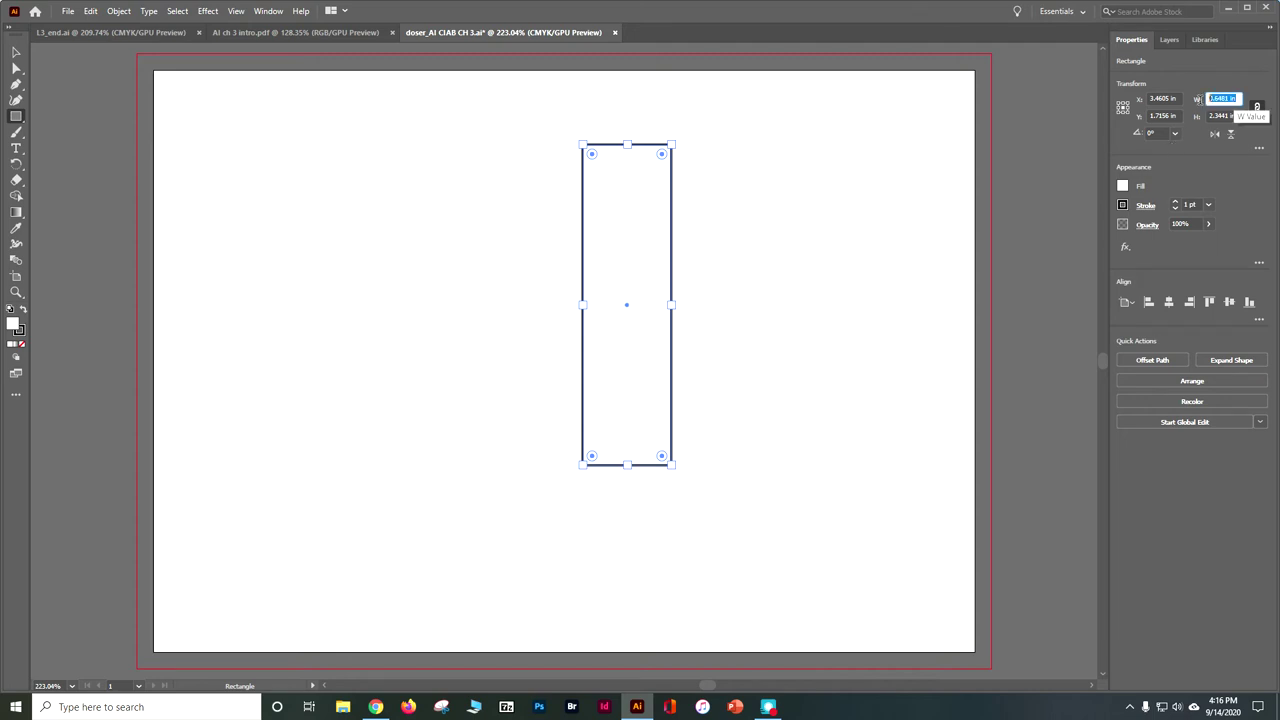
type("1")
left_click(16, 51)
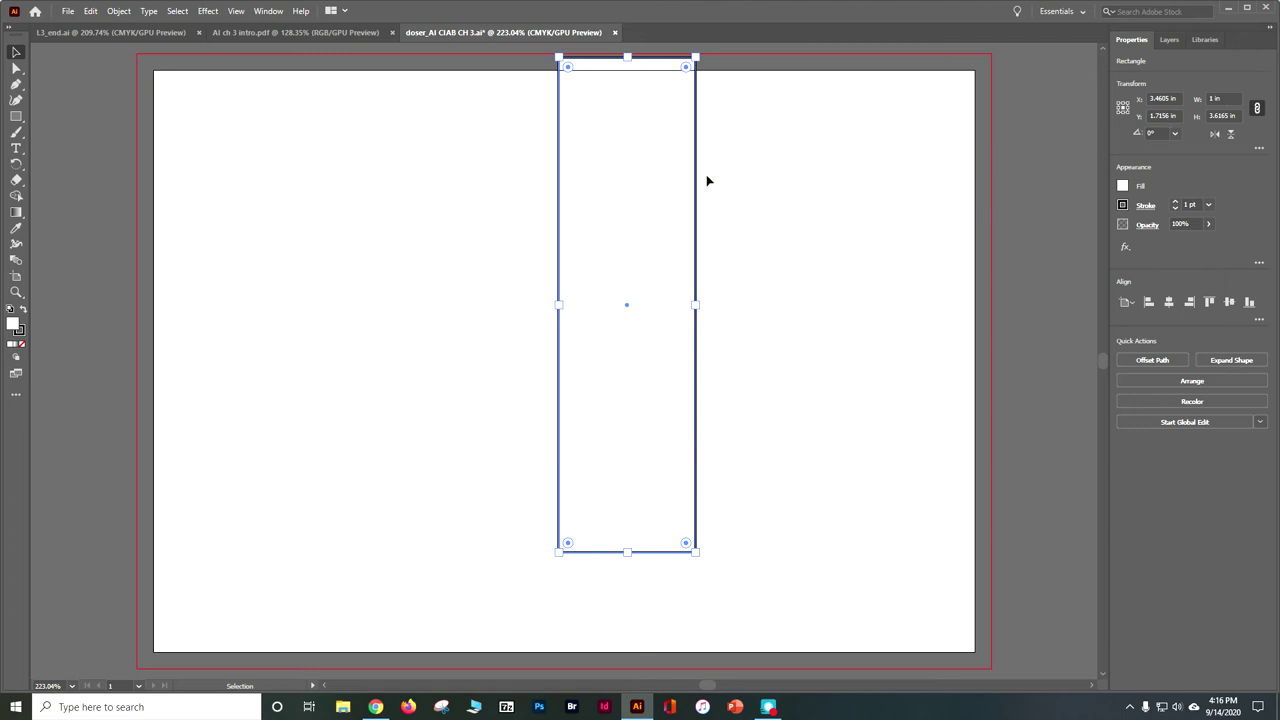
left_click_drag(682, 178, 486, 212)
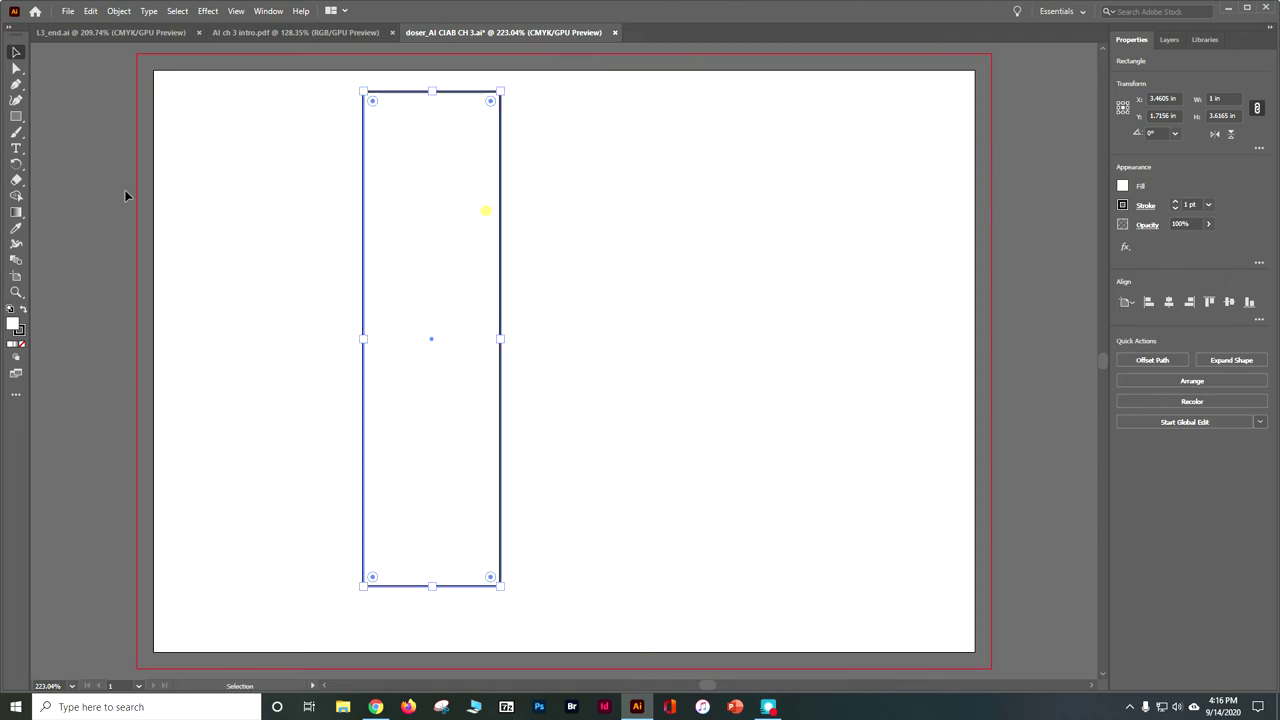
Draw a second, horizontal rectangle about 2.28 in wide and 0.37 in high to the right of the tall one
left_click(16, 116)
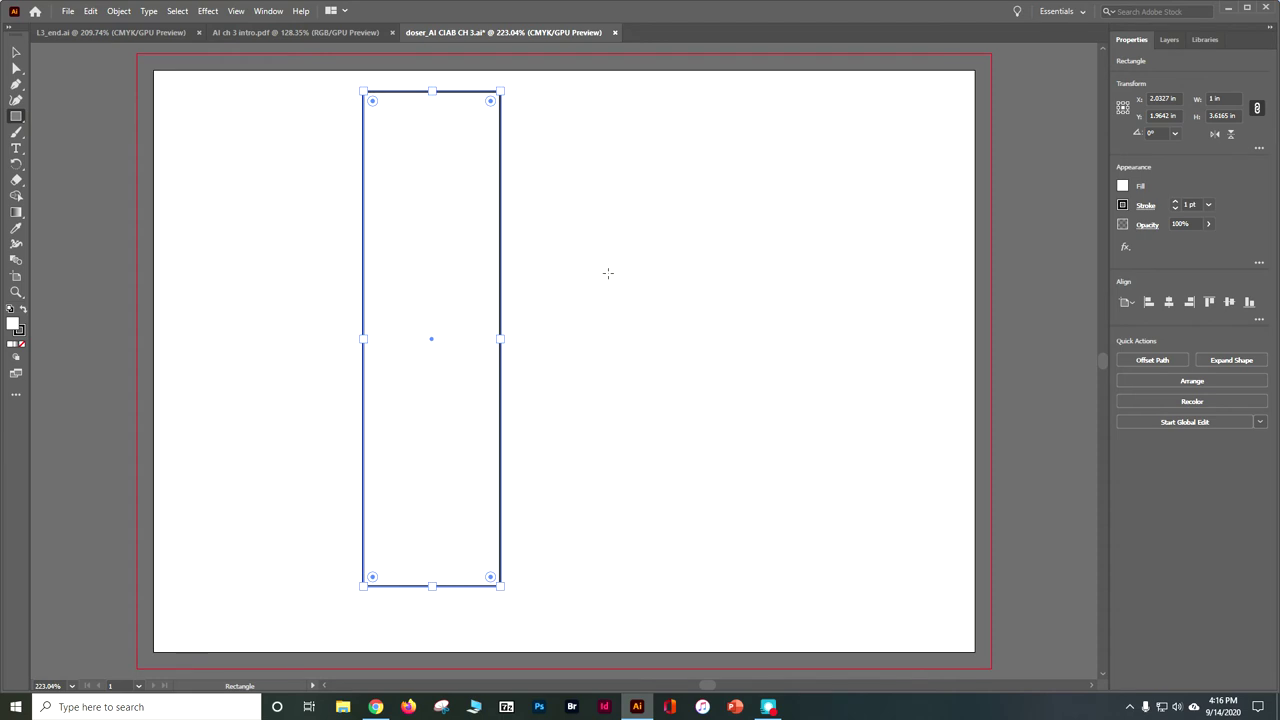
mouse_move(614, 278)
left_mouse_down()
mouse_move(652, 316)
mouse_move(927, 329)
left_mouse_up()
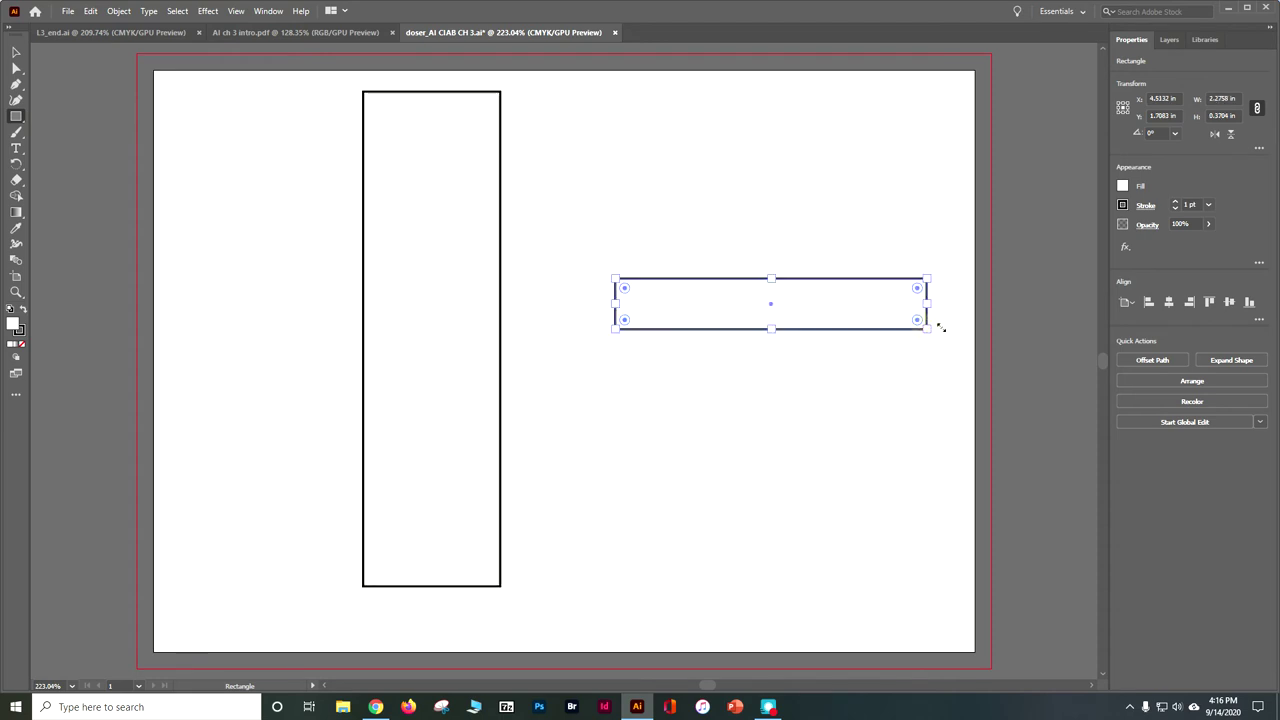
left_click(1103, 117)
left_click(1222, 98)
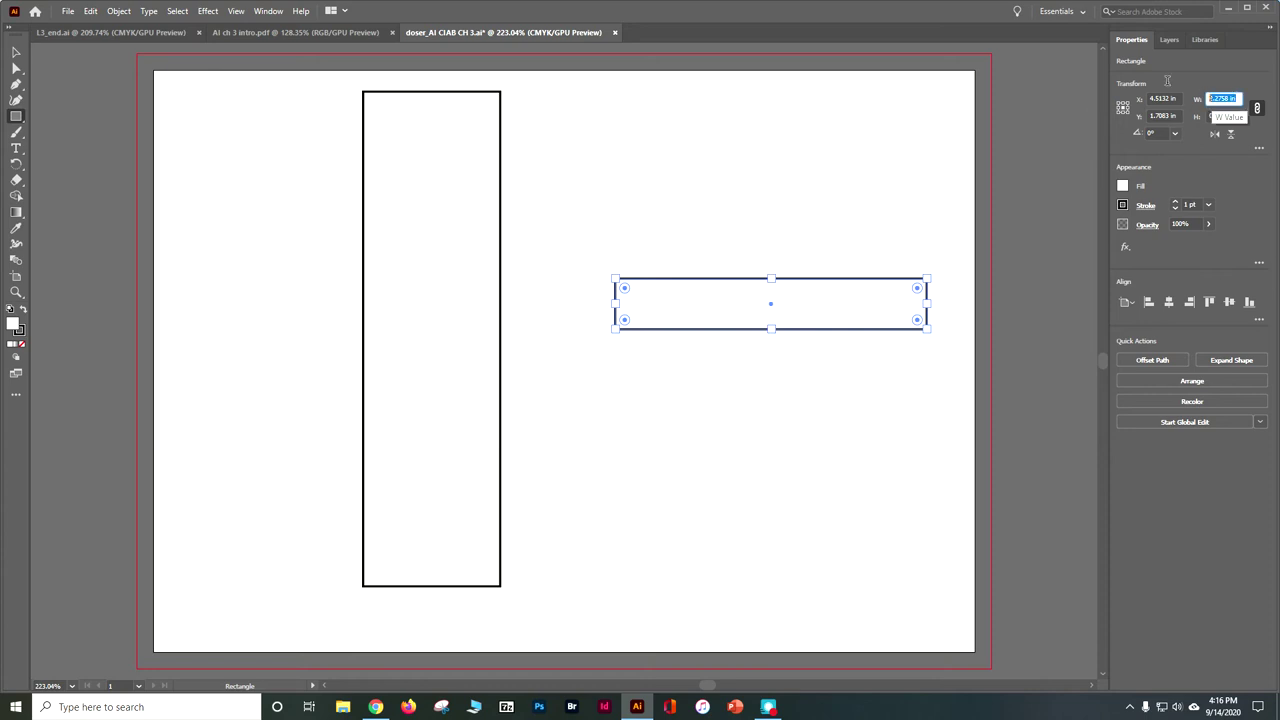
type("4")
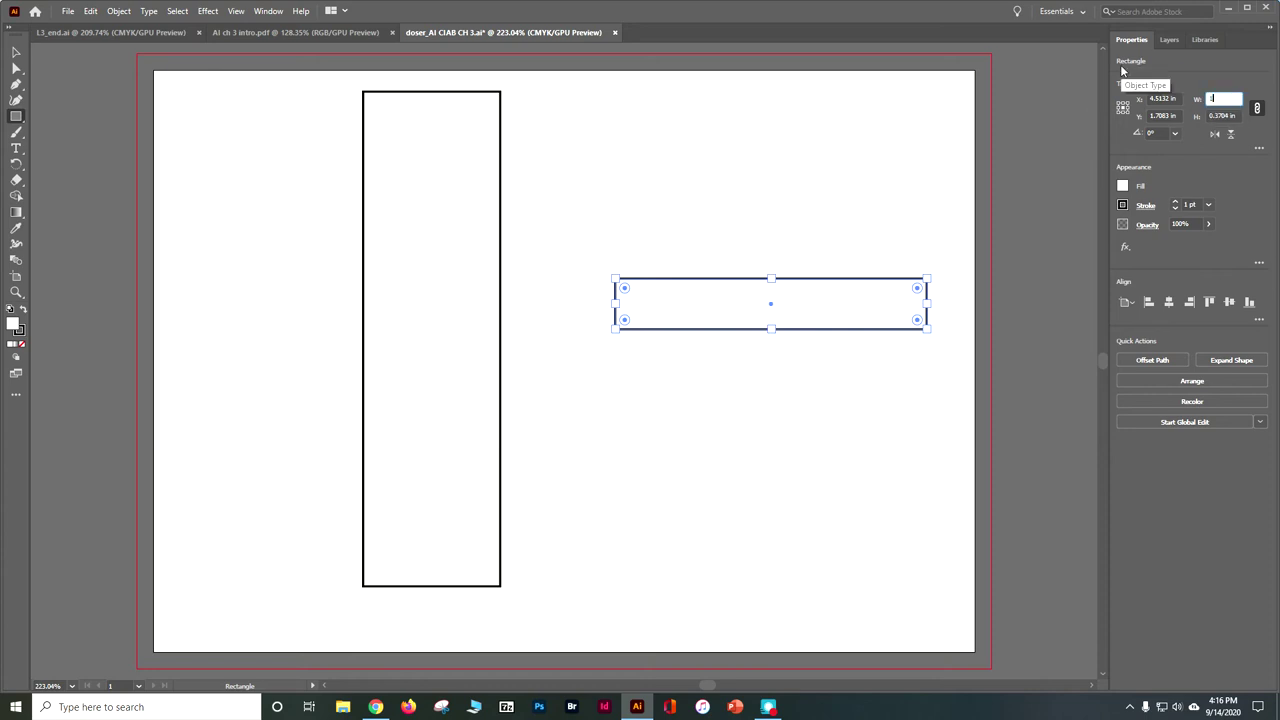
key("Tab")
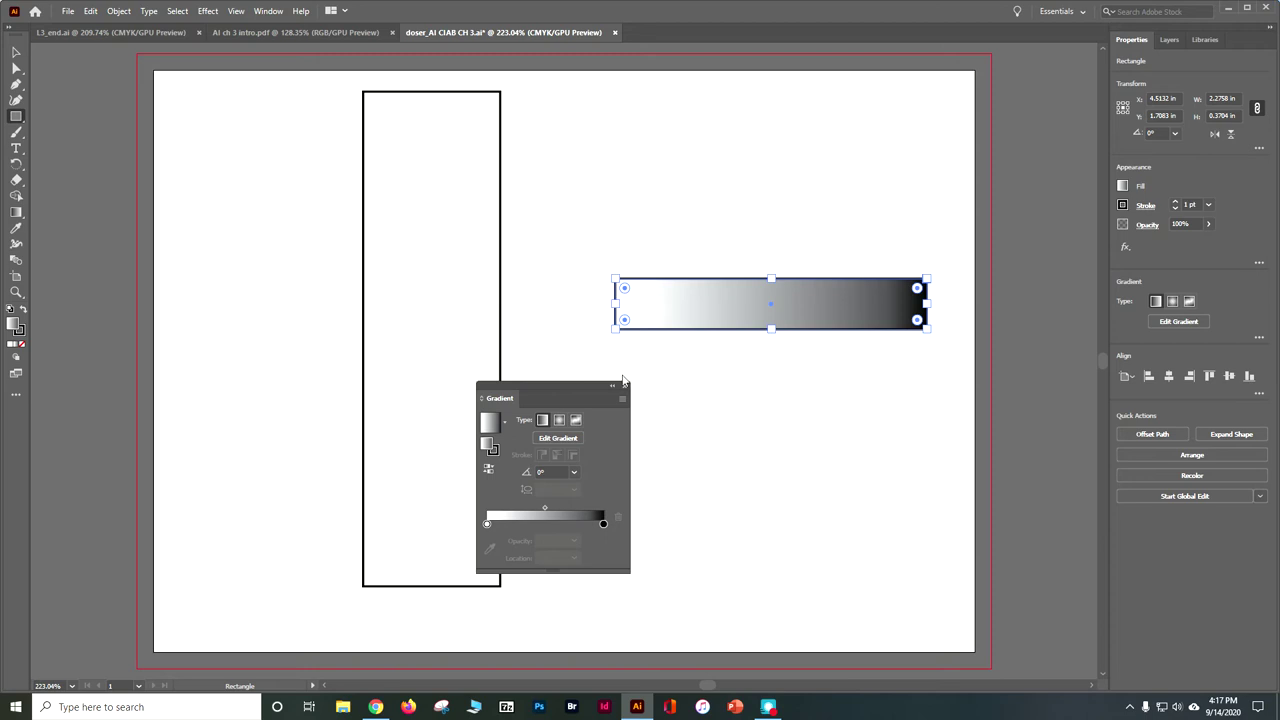
left_click(624, 386)
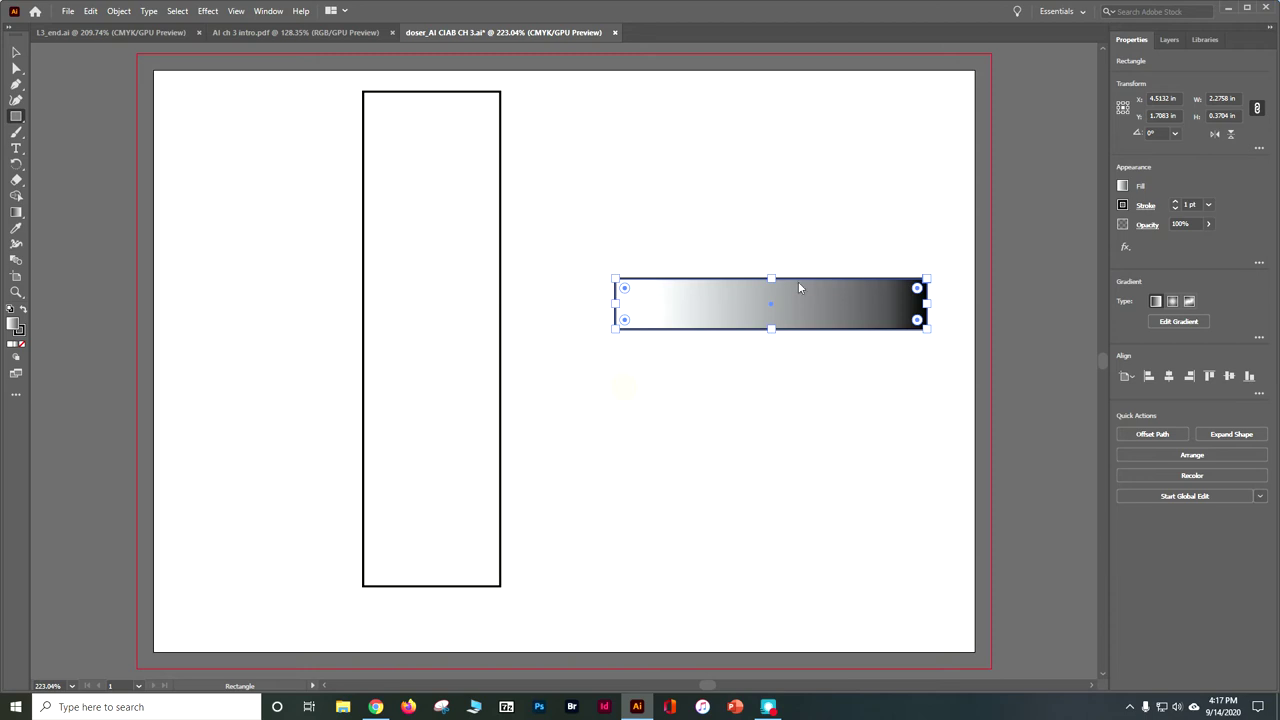
Unlink the horizontal rectangle's proportions and set it to 1 in wide and 0.1 in high
left_click(1257, 108)
left_click(1232, 98)
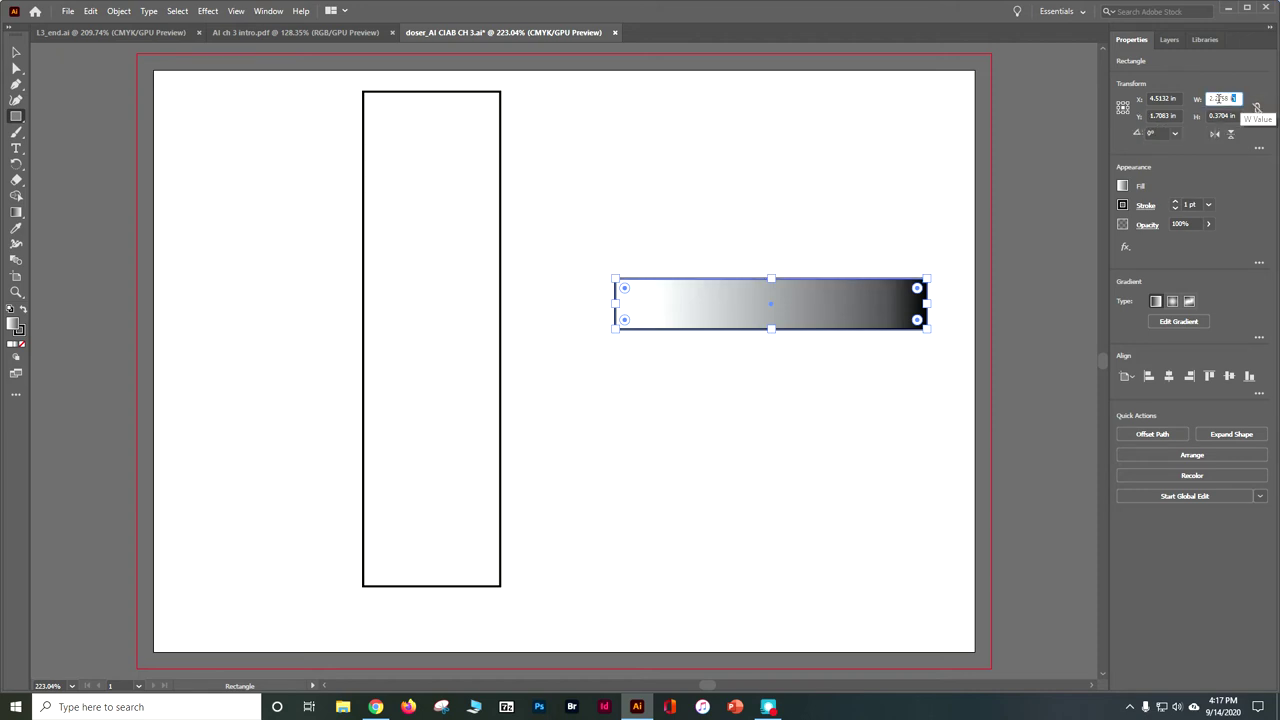
type("4")
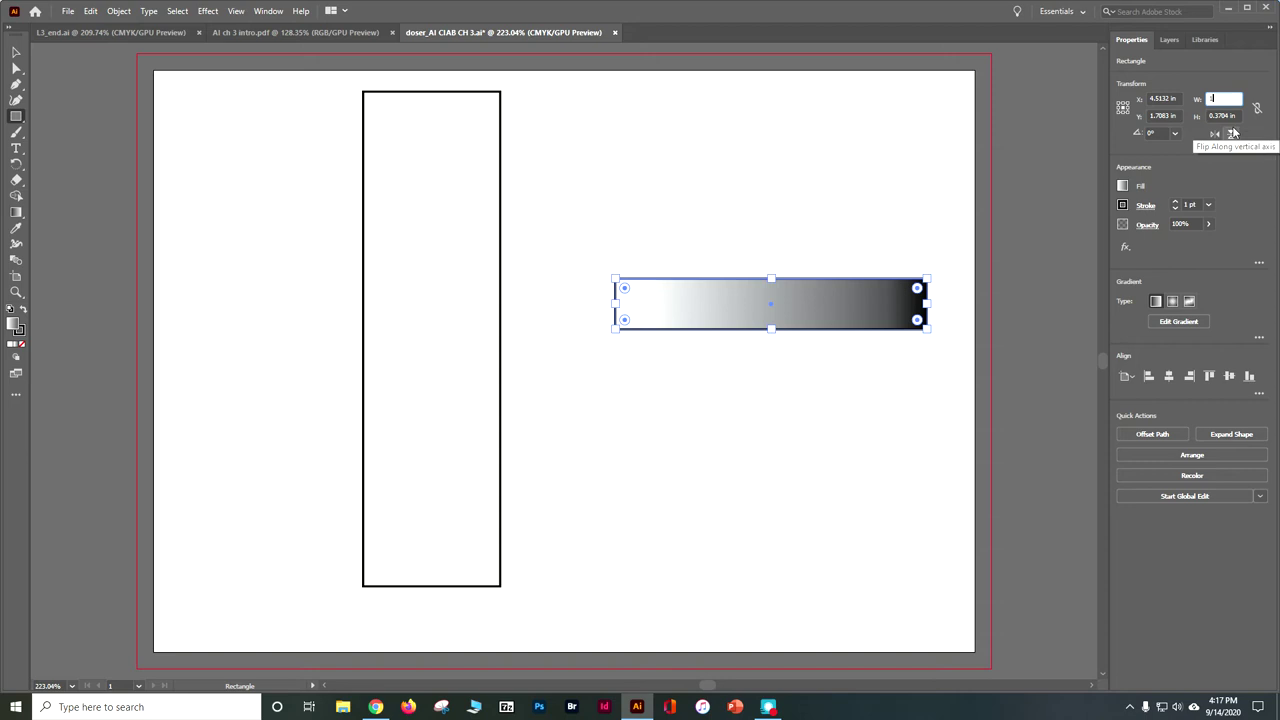
key("Tab")
type("0")
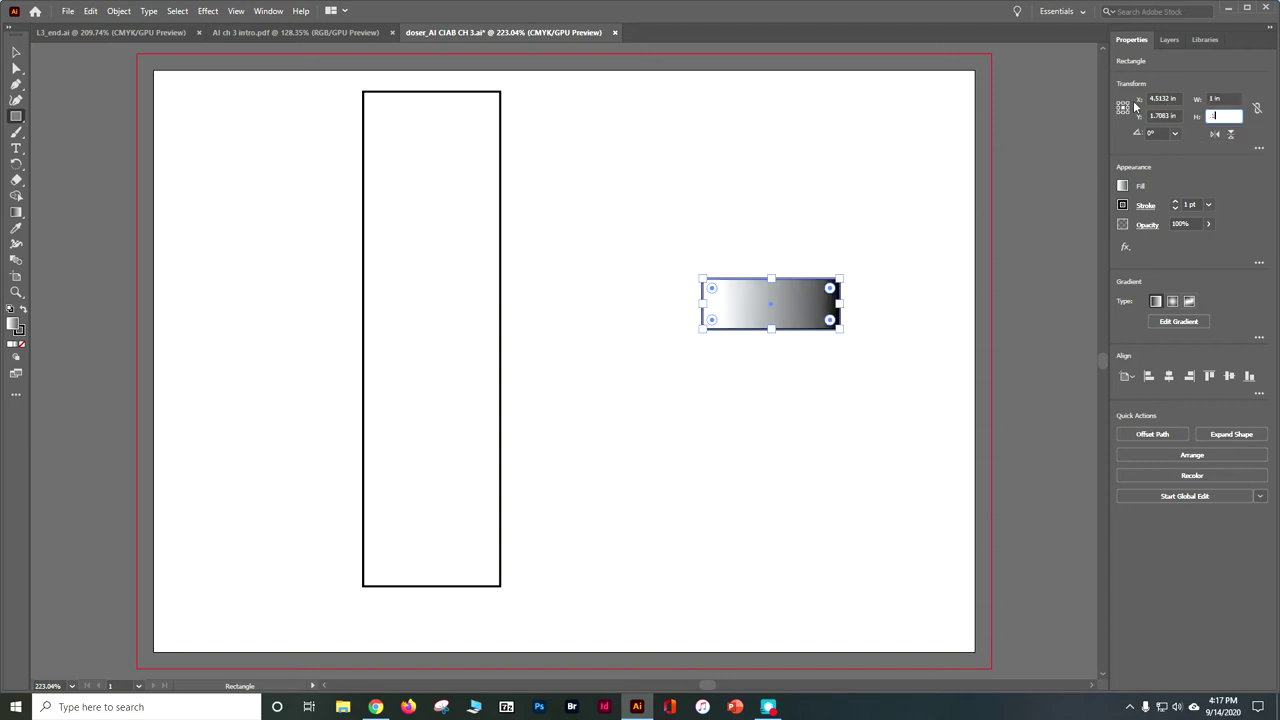
Replace the small rectangle's gradient fill with the white swatch
left_click(1122, 186)
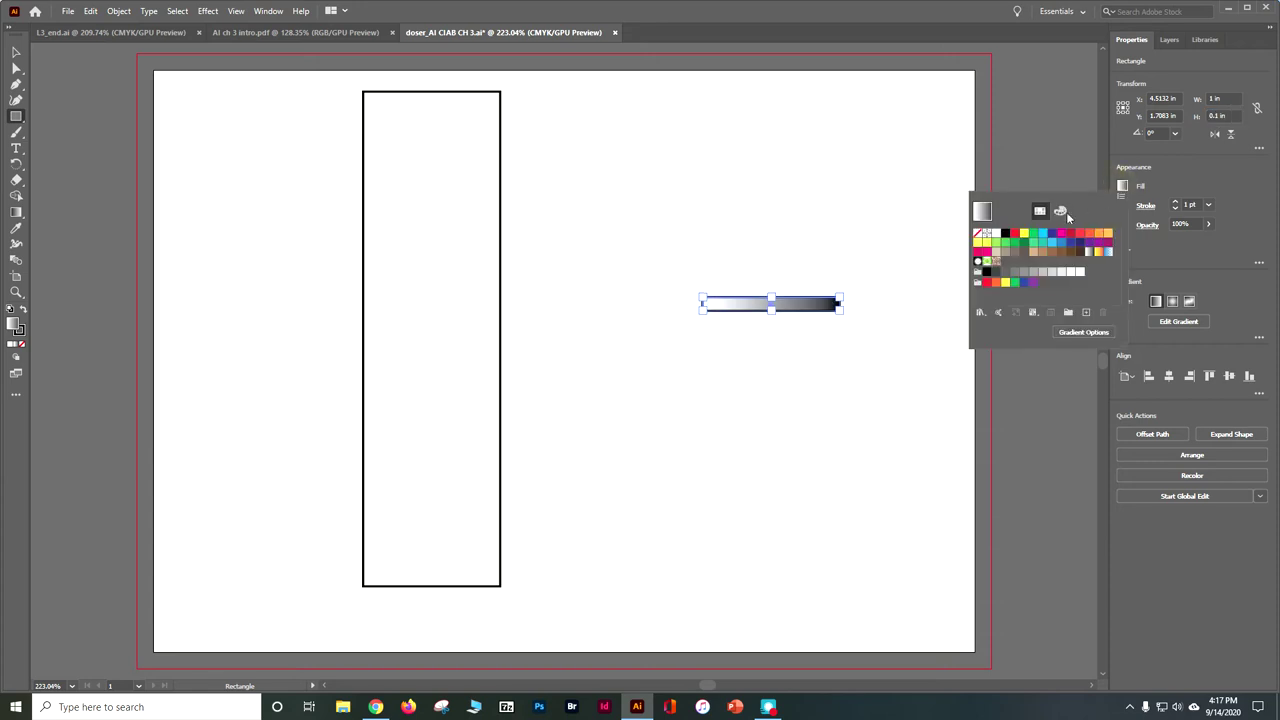
left_click(996, 233)
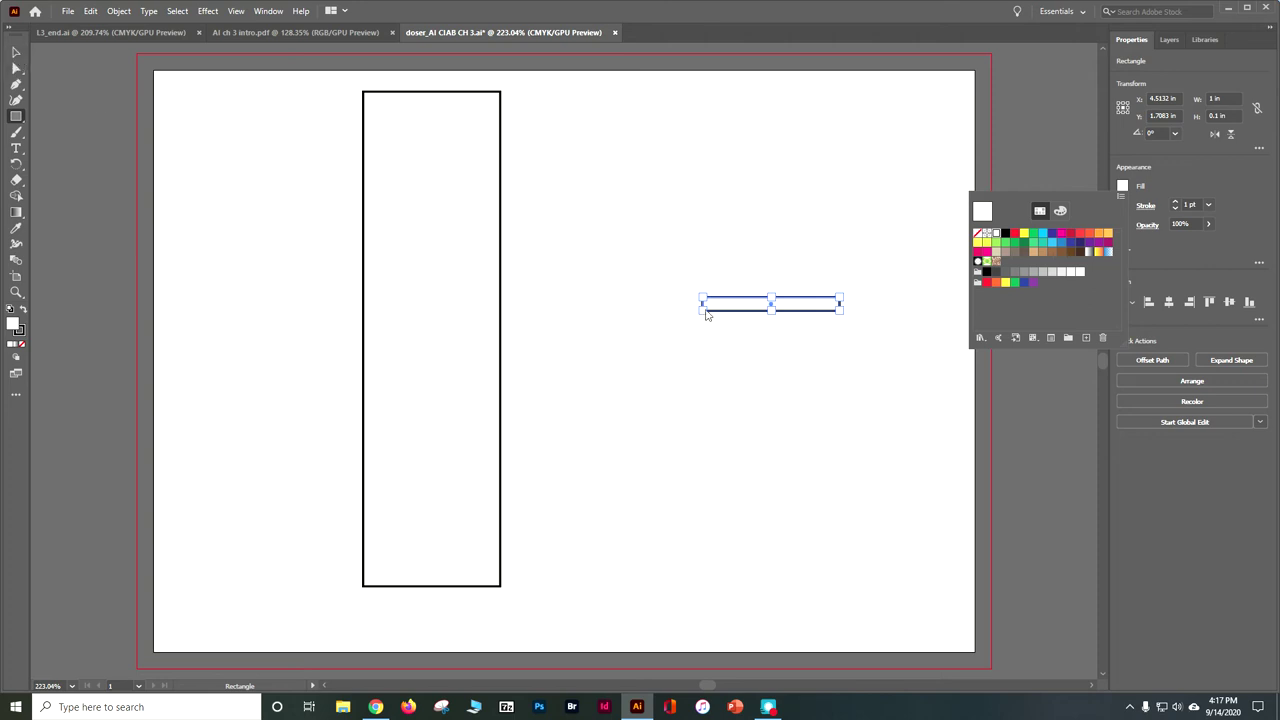
key("Escape")
Move the small rectangle directly beneath the tall one, edges aligned, at about X 2.03 in, Y 3.82 in
left_click_drag(770, 303, 731, 321)
key("ctrl+=")
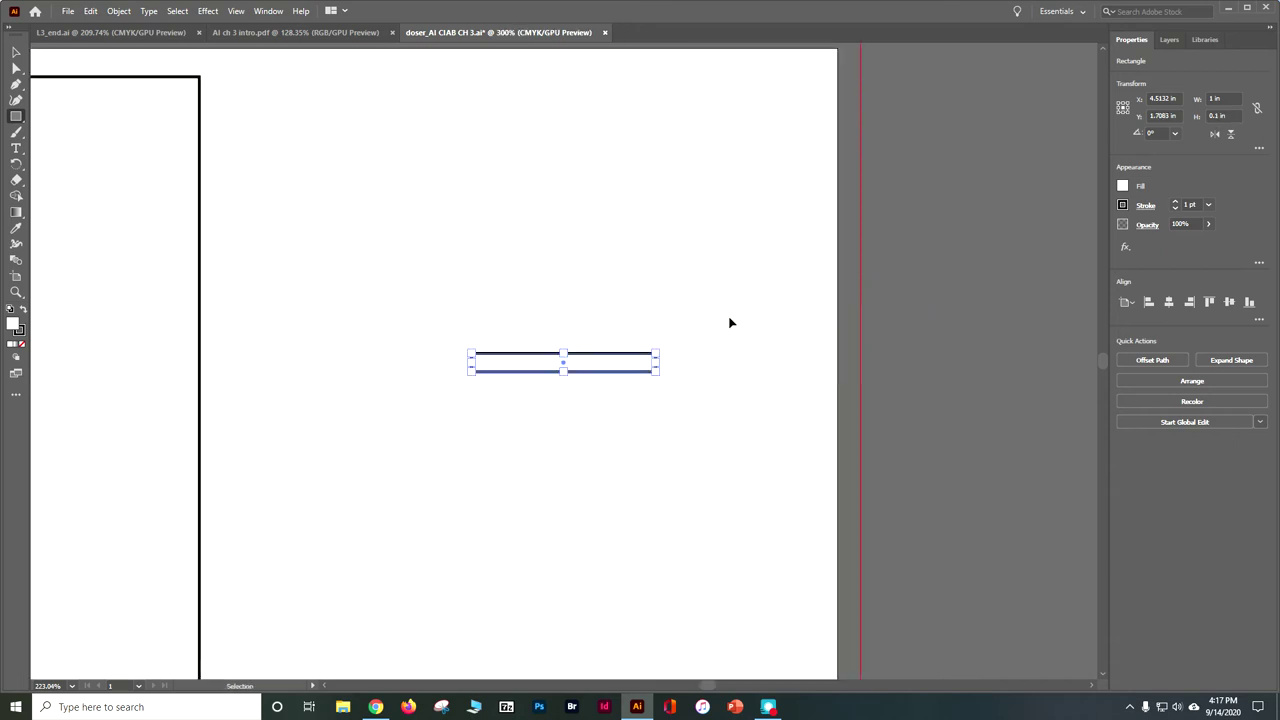
key("ctrl+=")
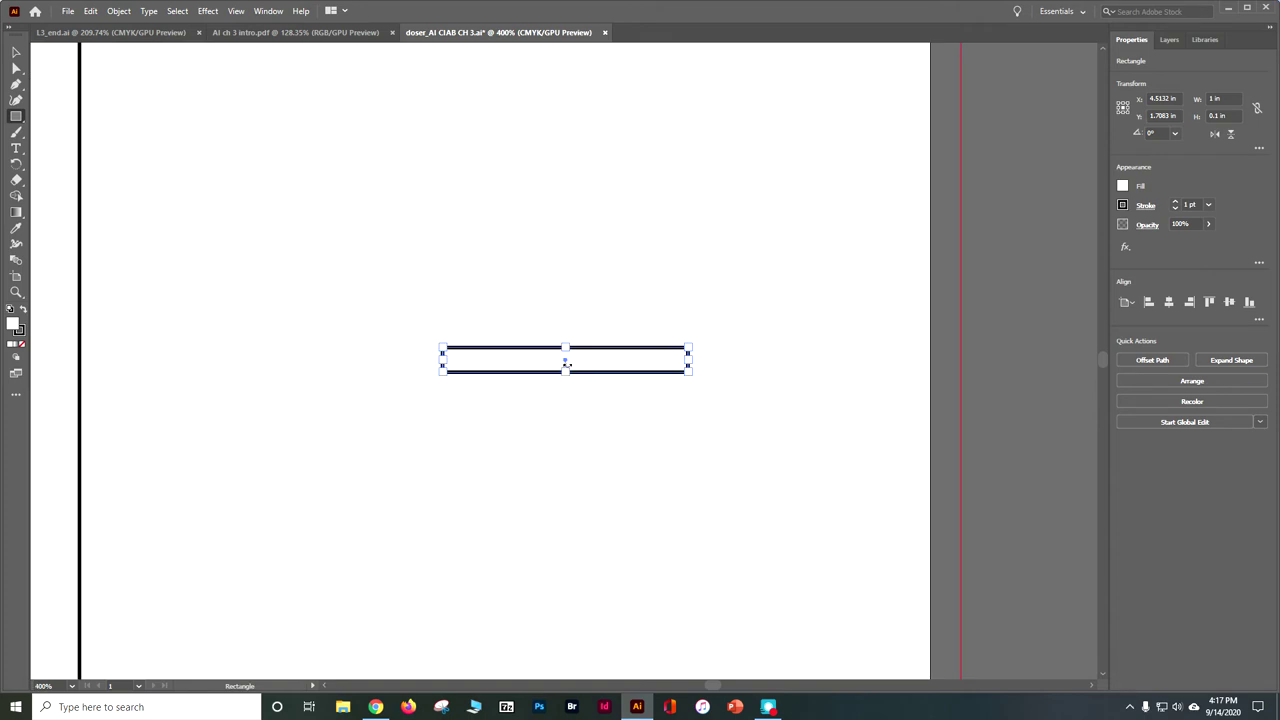
left_click_drag(566, 365, 160, 700)
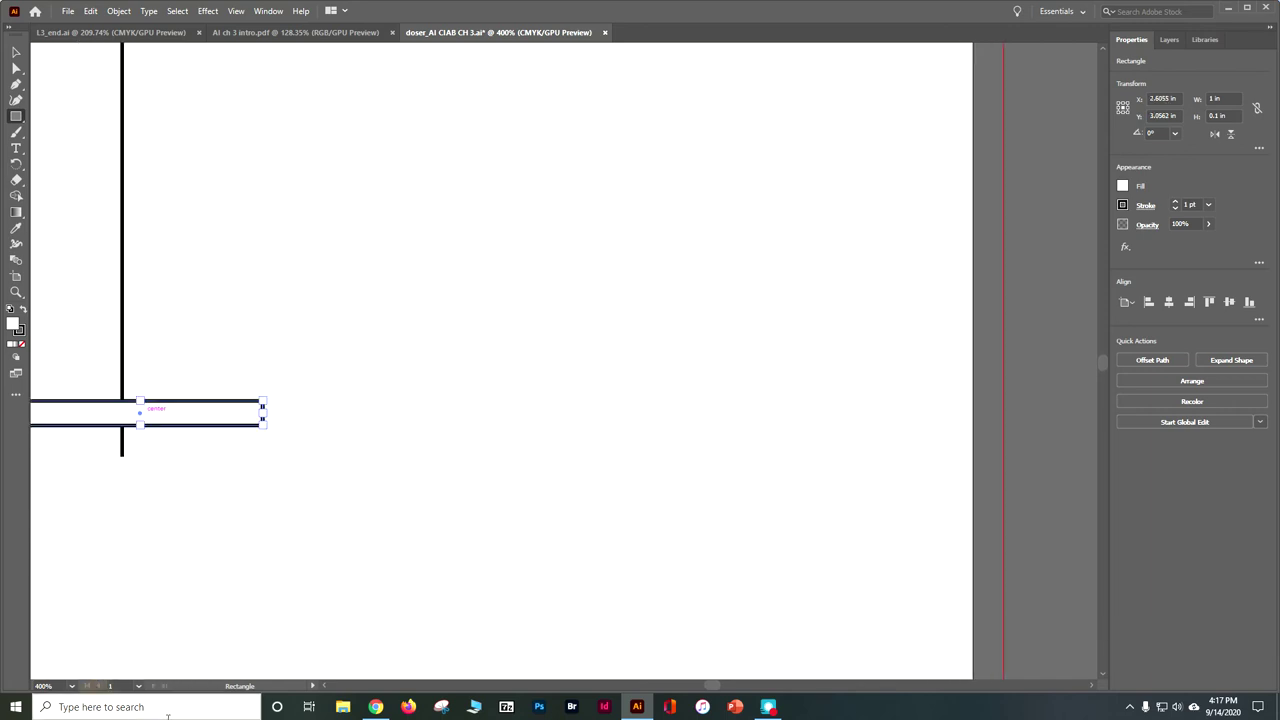
key("ctrl+minus")
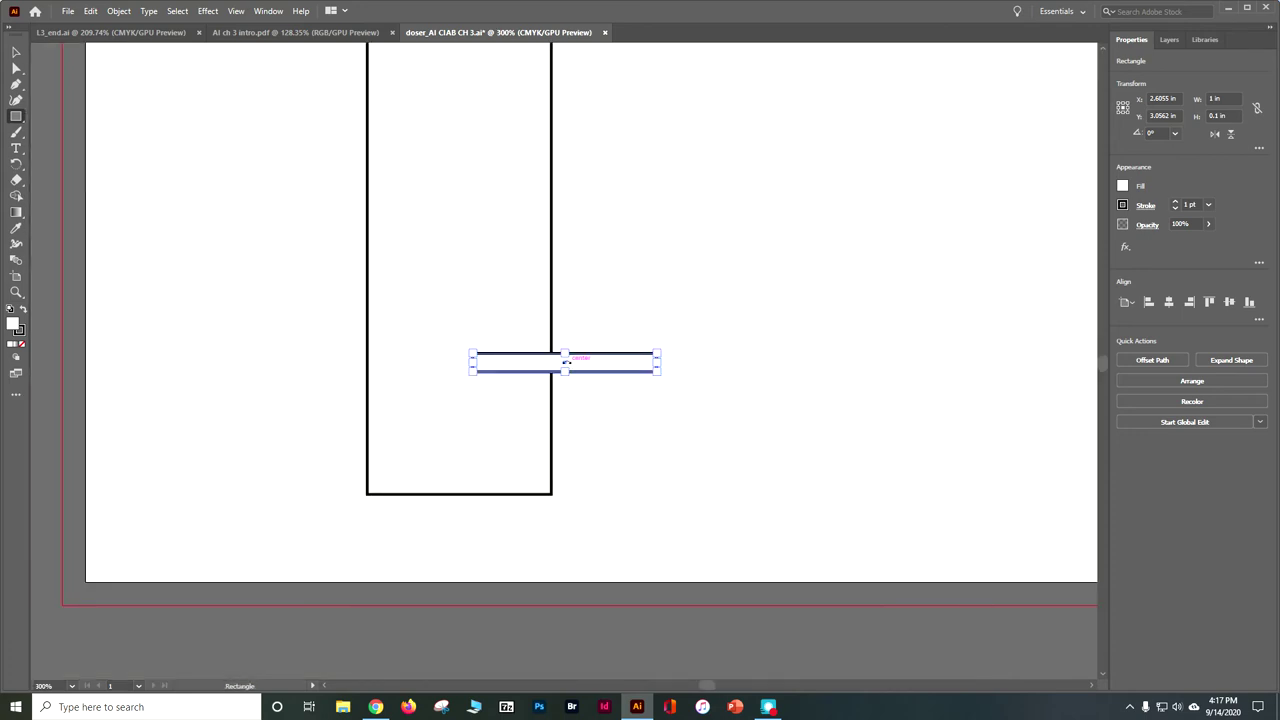
key("ctrl+plus")
key("ctrl+plus")
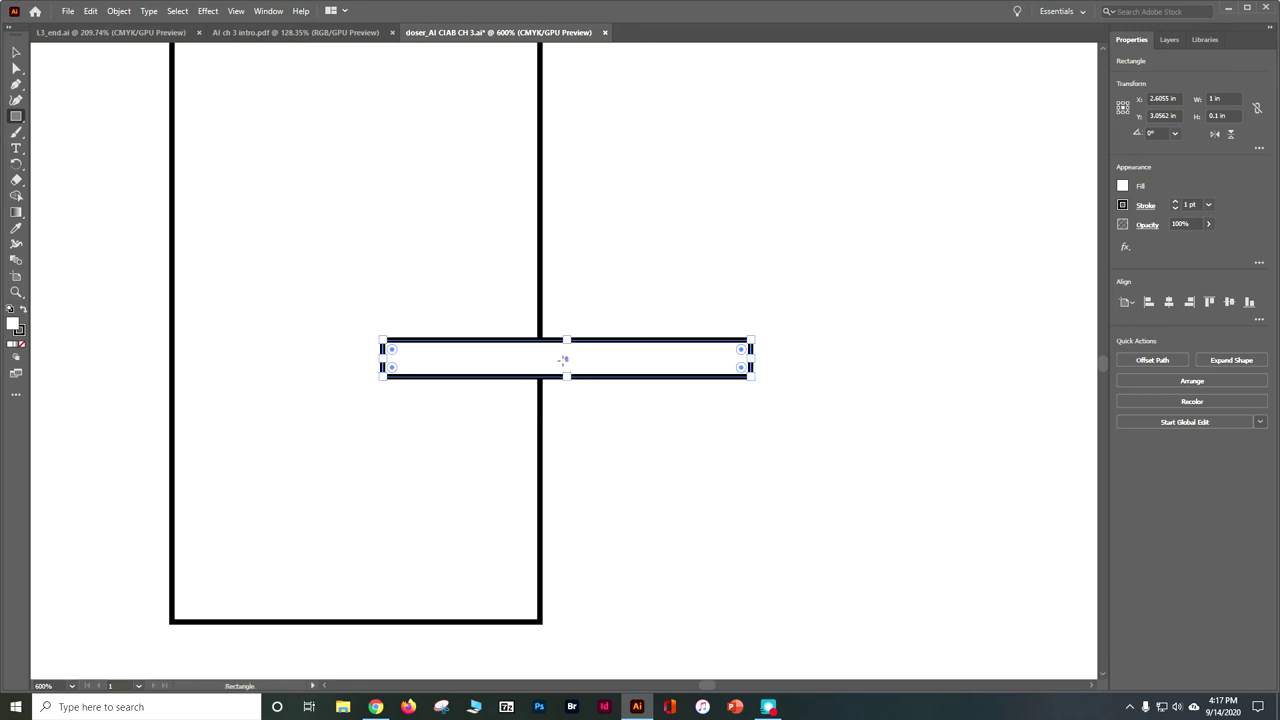
left_click_drag(567, 365, 355, 641)
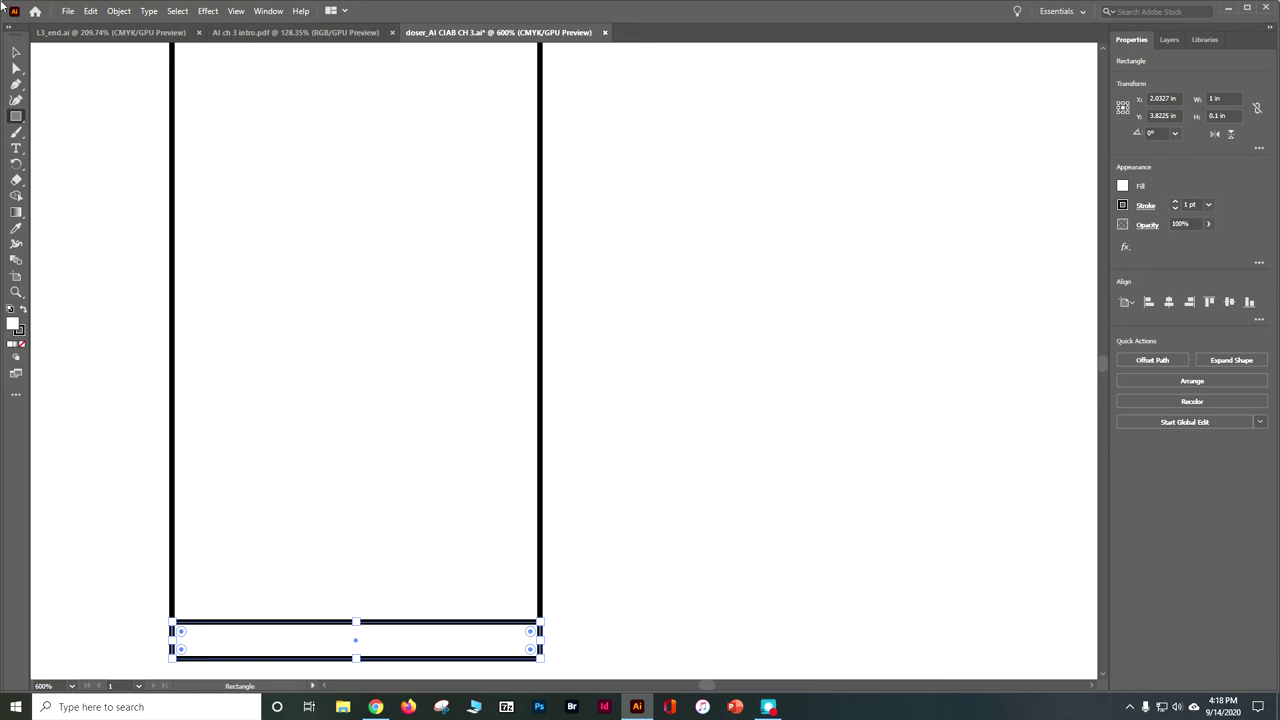
left_click(236, 11)
left_click(284, 211)
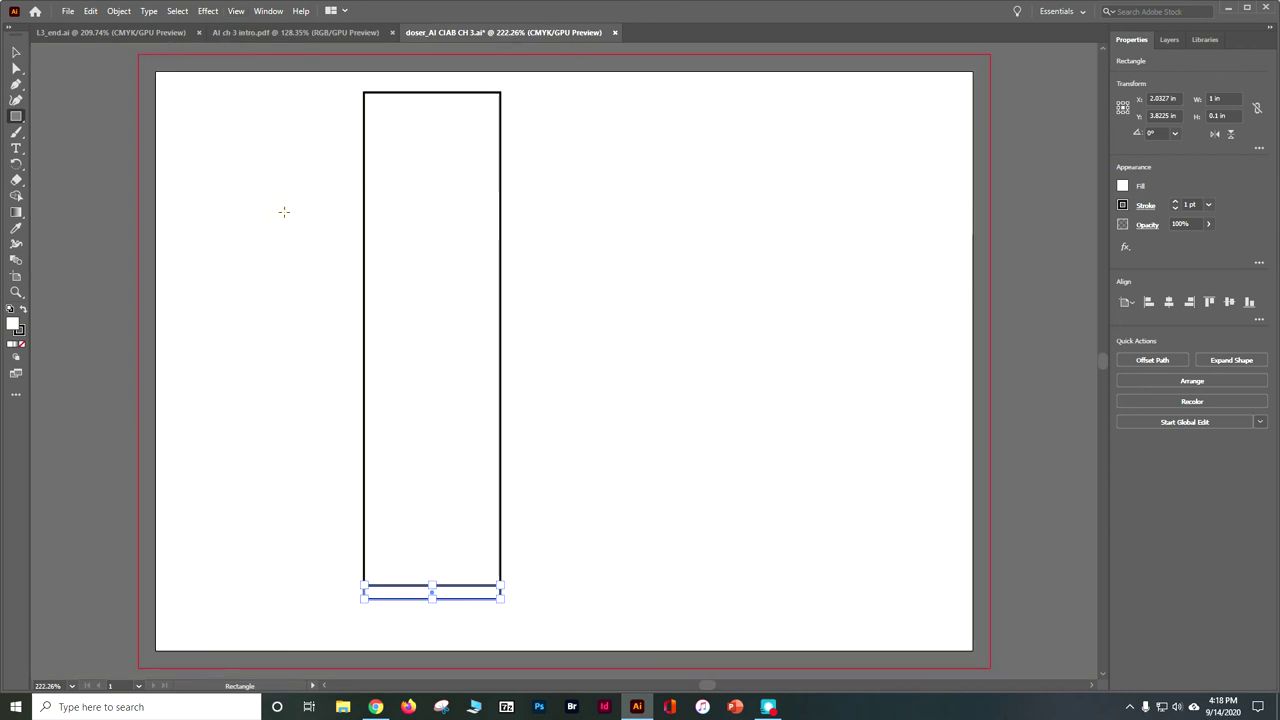
left_click(57, 298)
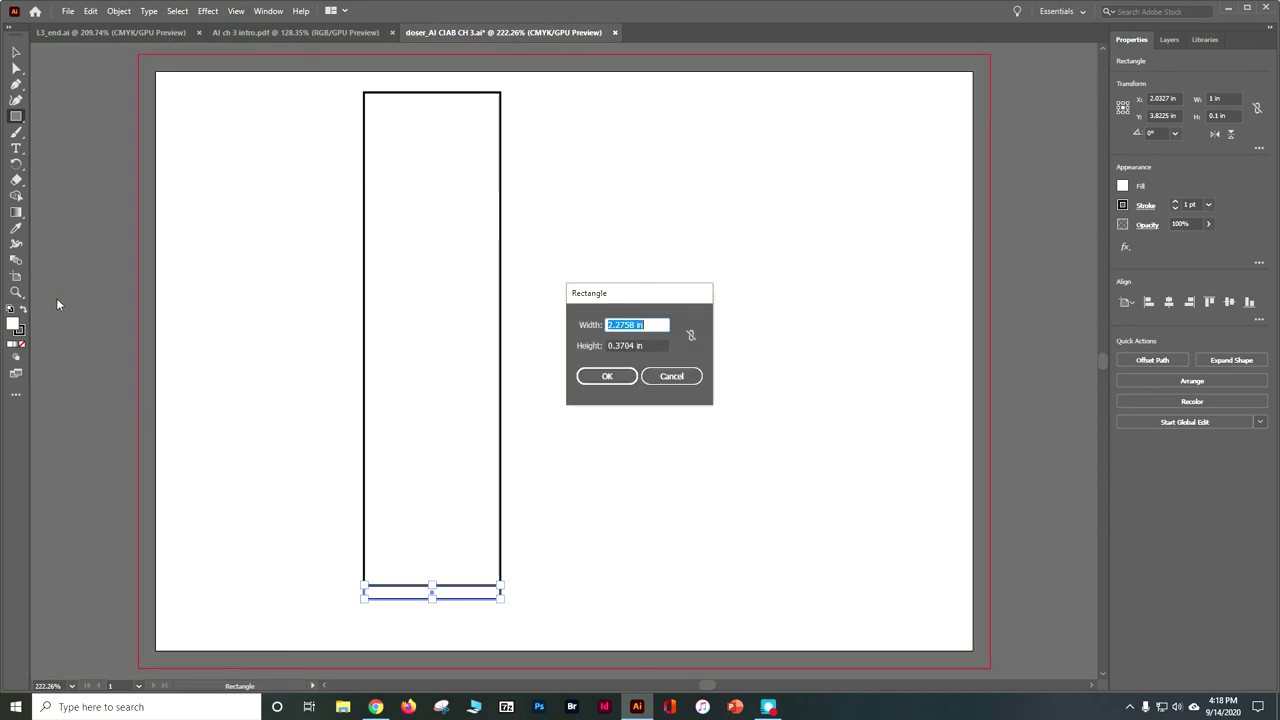
left_click(683, 376)
Consult the finished artwork in L3_end.ai and set the tall rectangle's height to 3 in in the practice document
key("v")
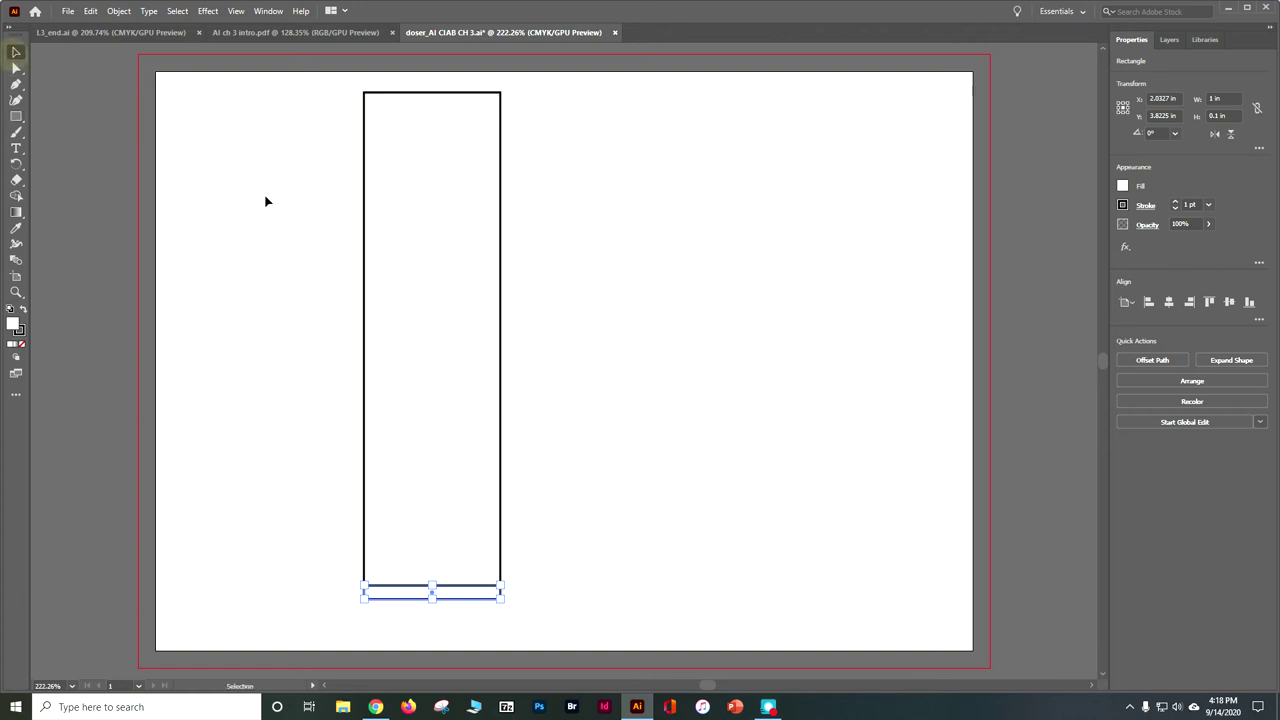
left_click(367, 203)
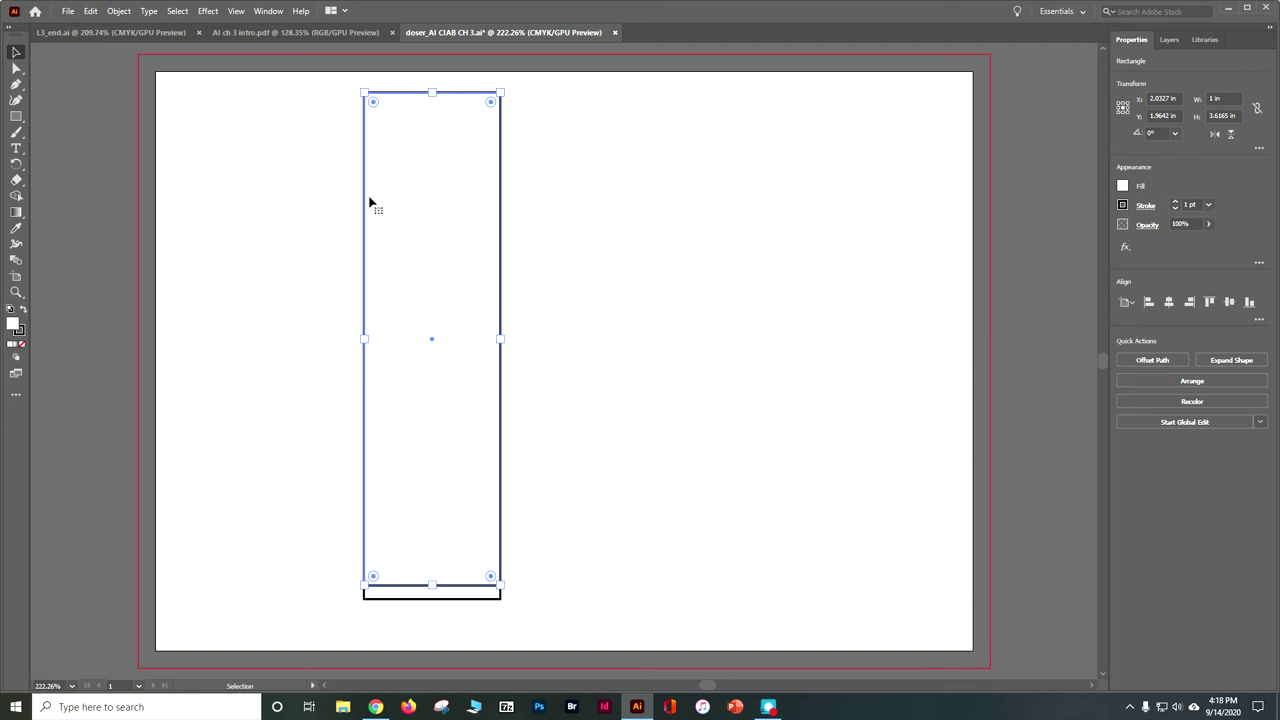
left_click(103, 32)
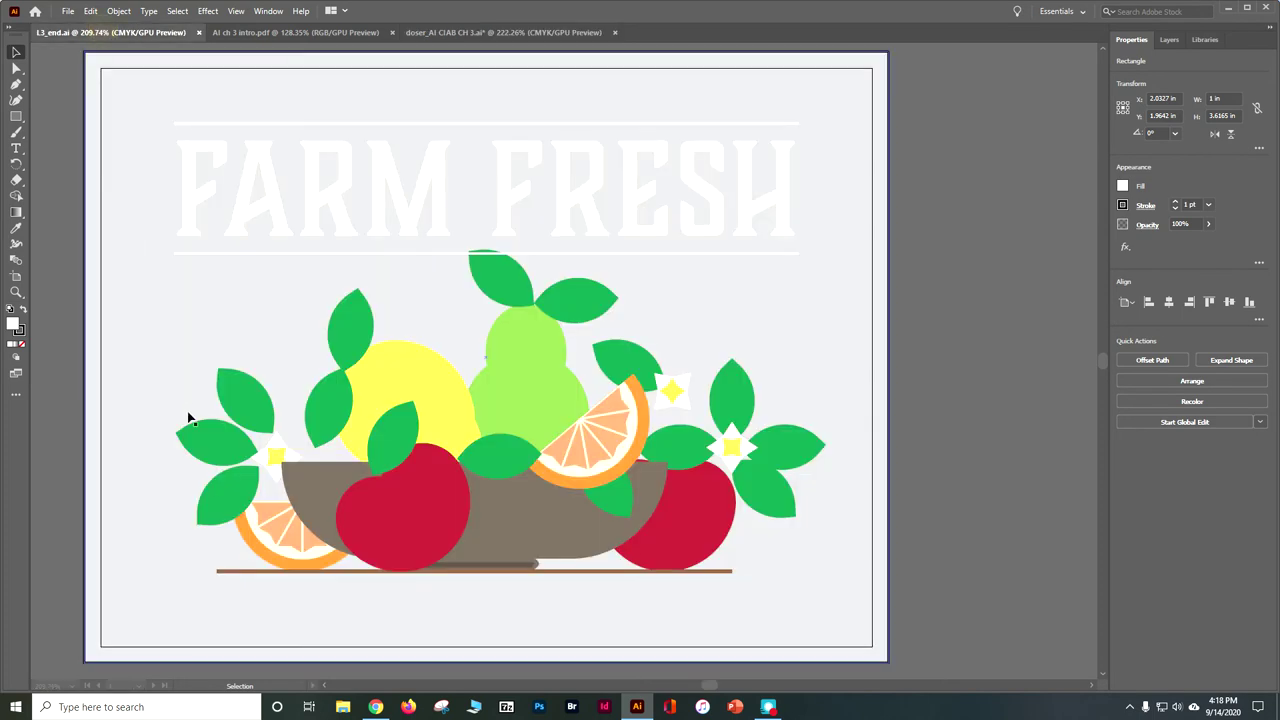
left_click(491, 35)
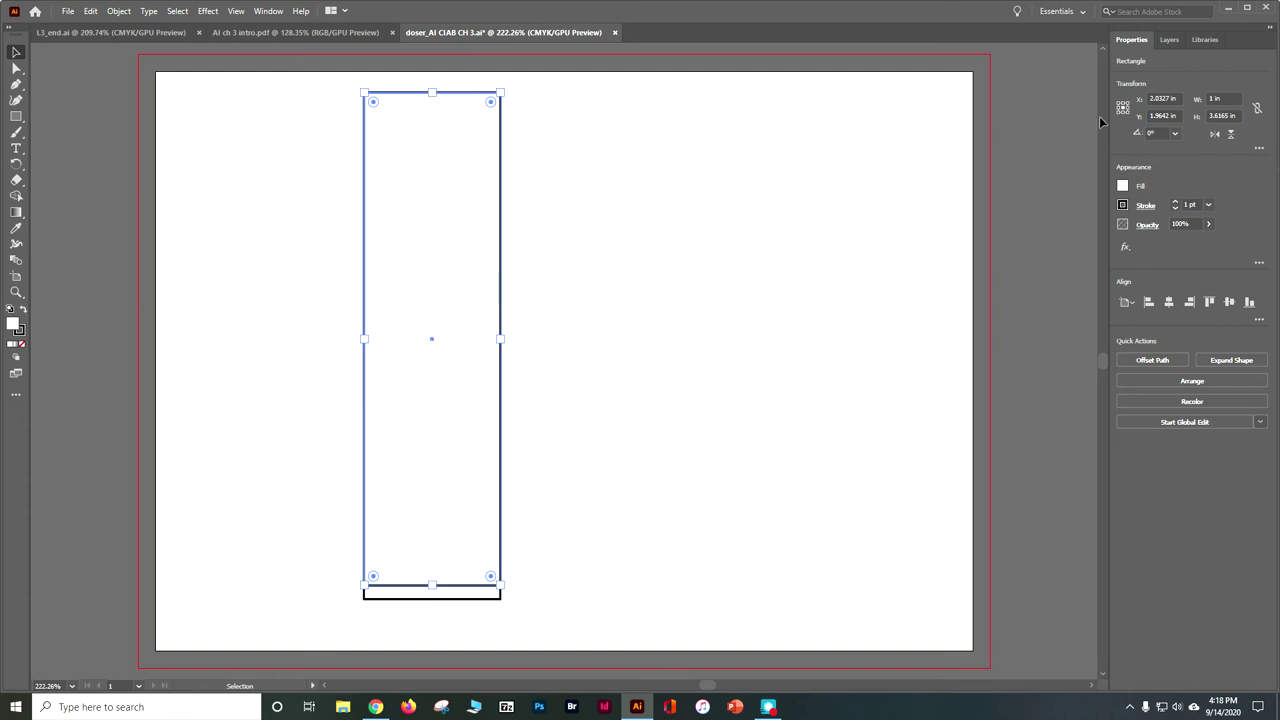
left_click(1228, 116)
type("3")
key("Return")
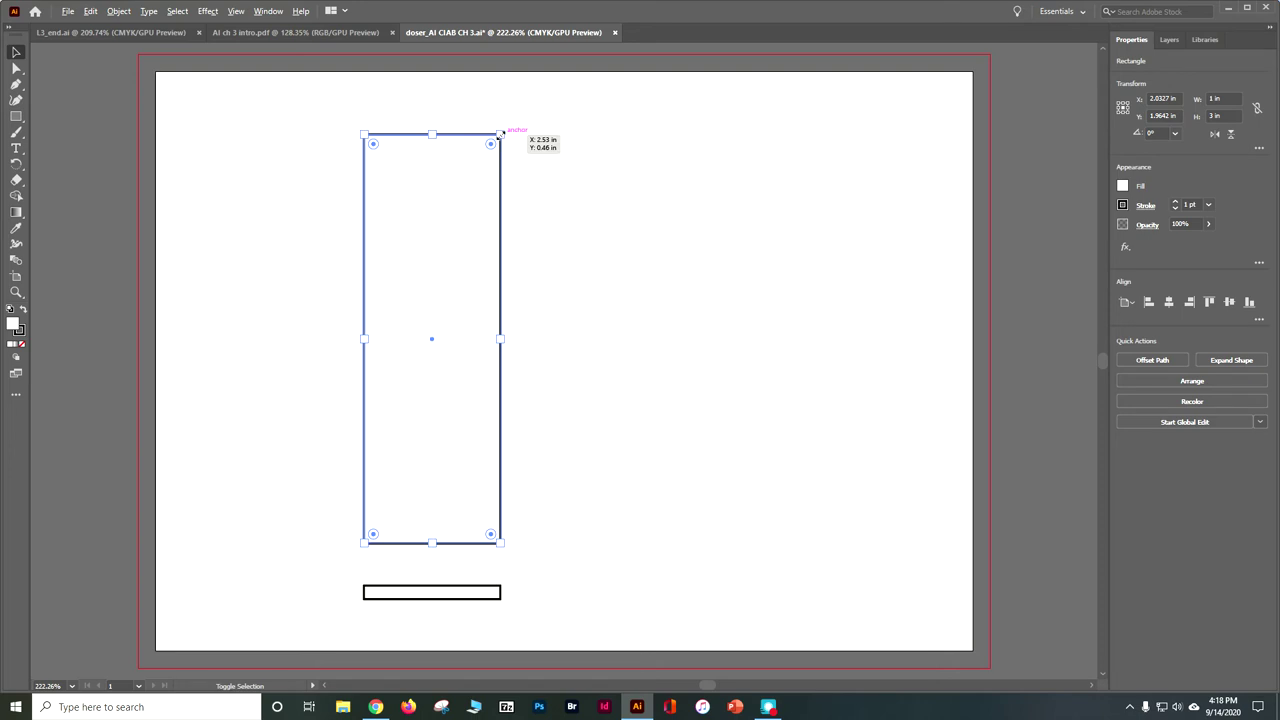
Rotate the tall rectangle to 270° so it lies horizontally and set its height to 0.75 in
mouse_move(431, 134)
left_mouse_down()
mouse_move(428, 64)
mouse_move(429, 114)
mouse_move(388, 265)
mouse_move(443, 157)
mouse_move(446, 106)
mouse_move(451, 134)
left_mouse_up()
left_click_drag(500, 127, 601, 367)
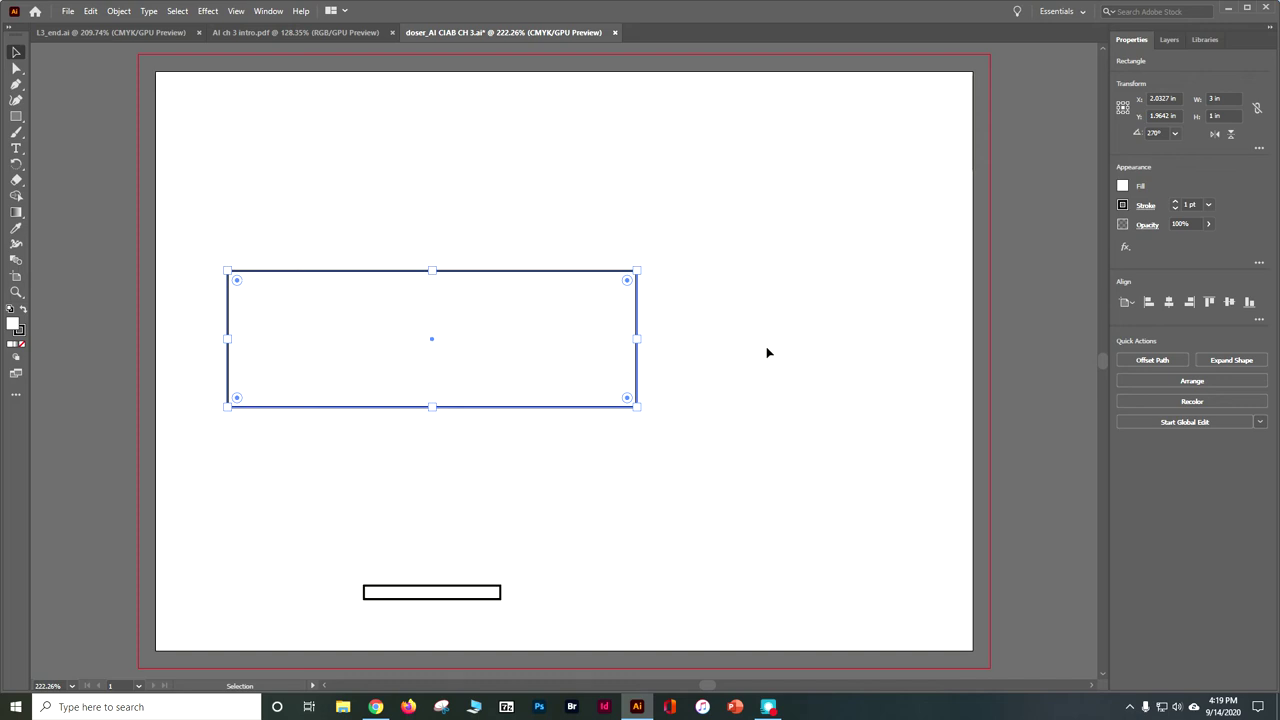
left_click(1257, 110)
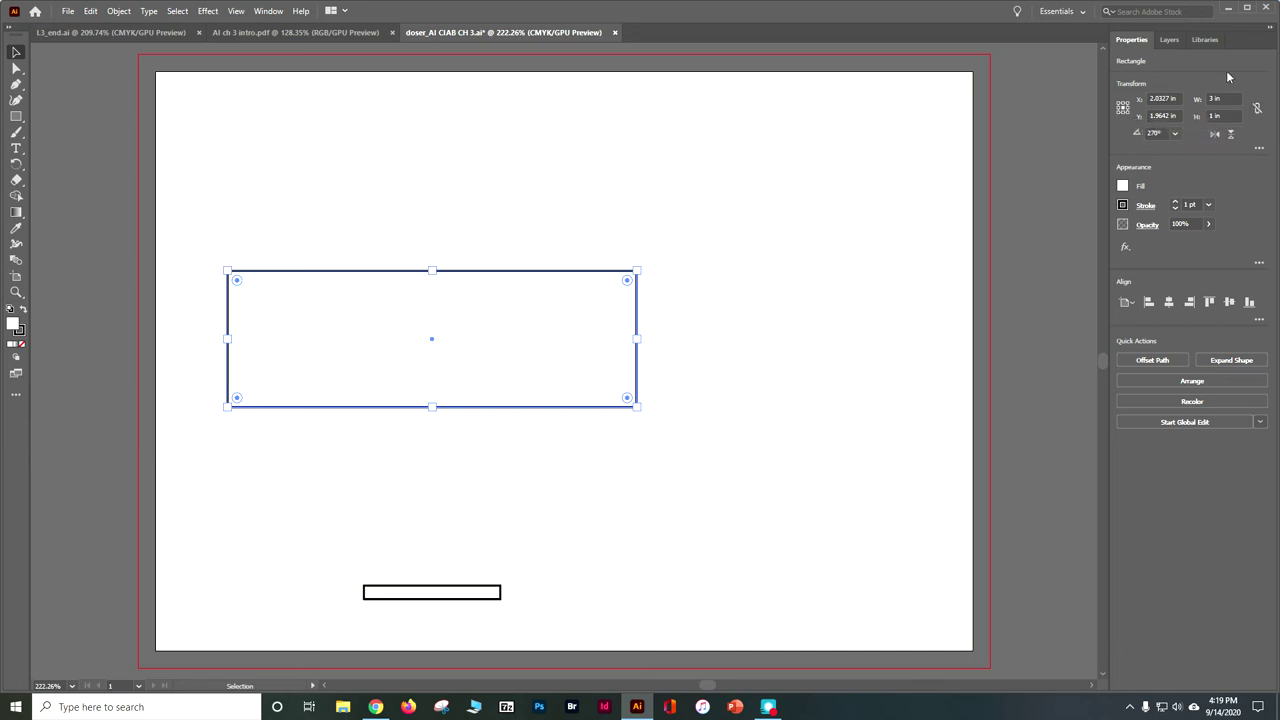
left_click(1222, 116)
key("BackSpace")
key("Return")
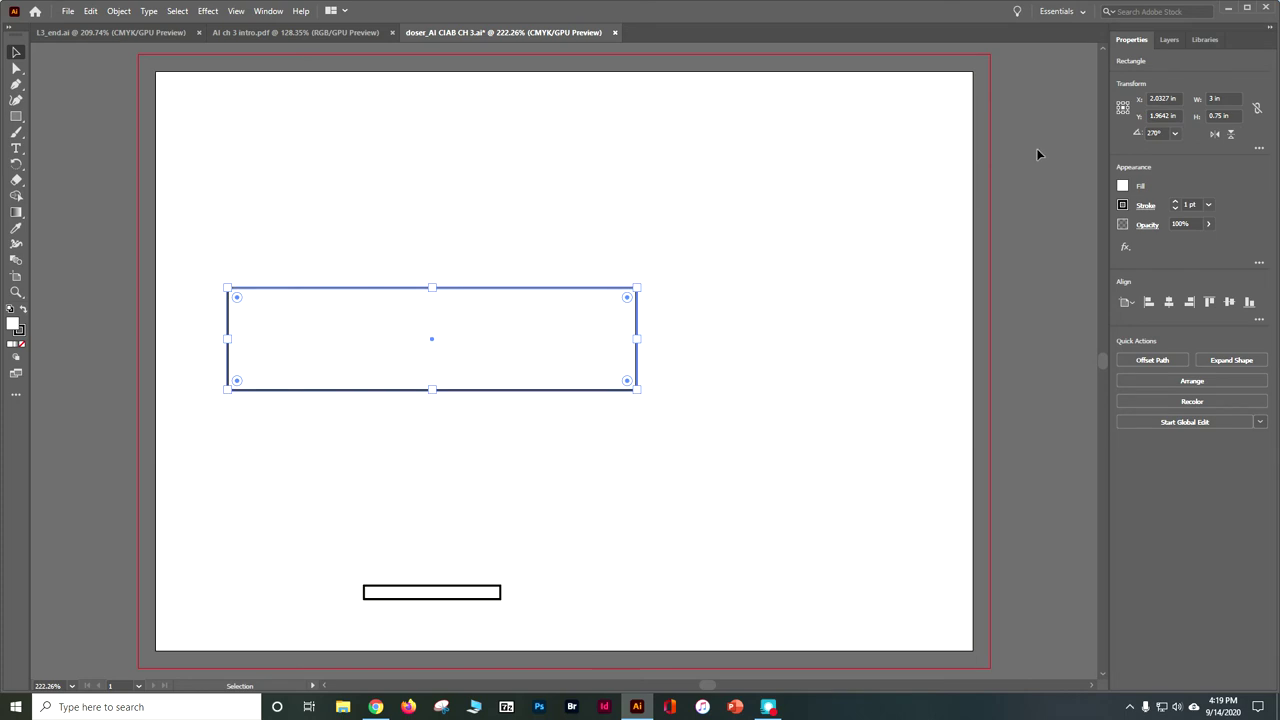
Fill the large horizontal rectangle with the grey-brown swatch and set its stroke to None
left_click(1123, 187)
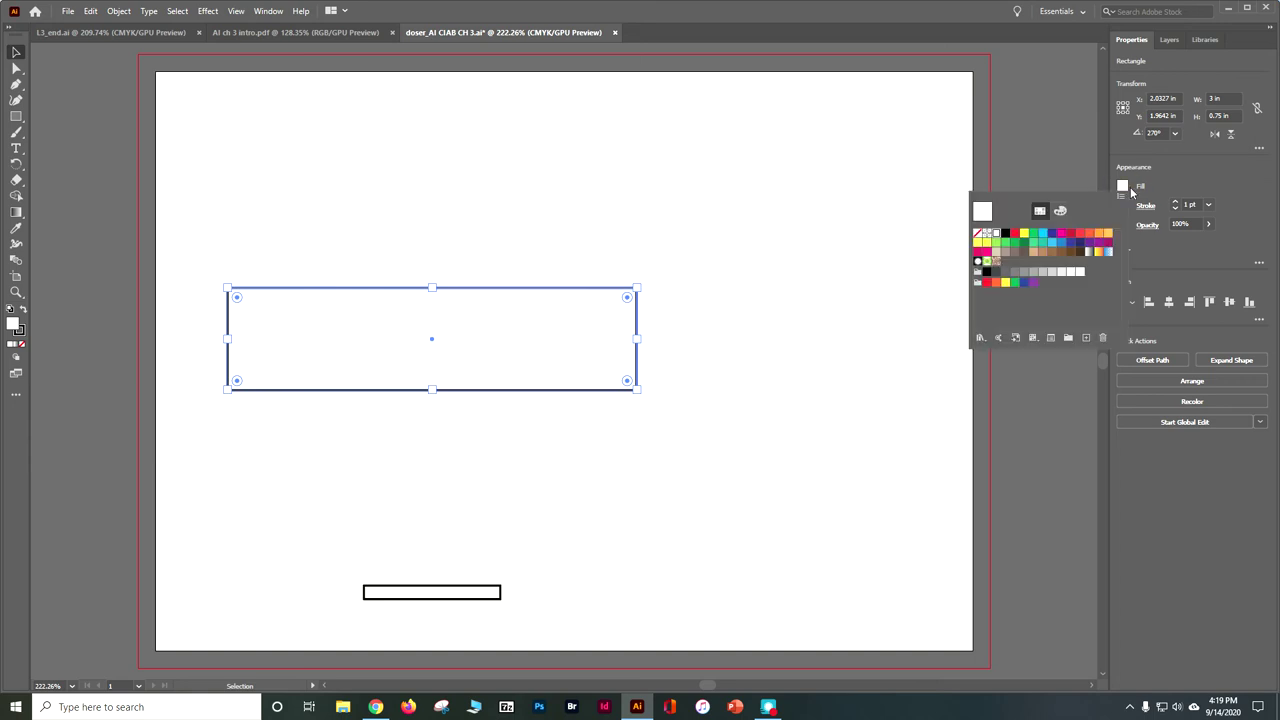
left_click(1015, 254)
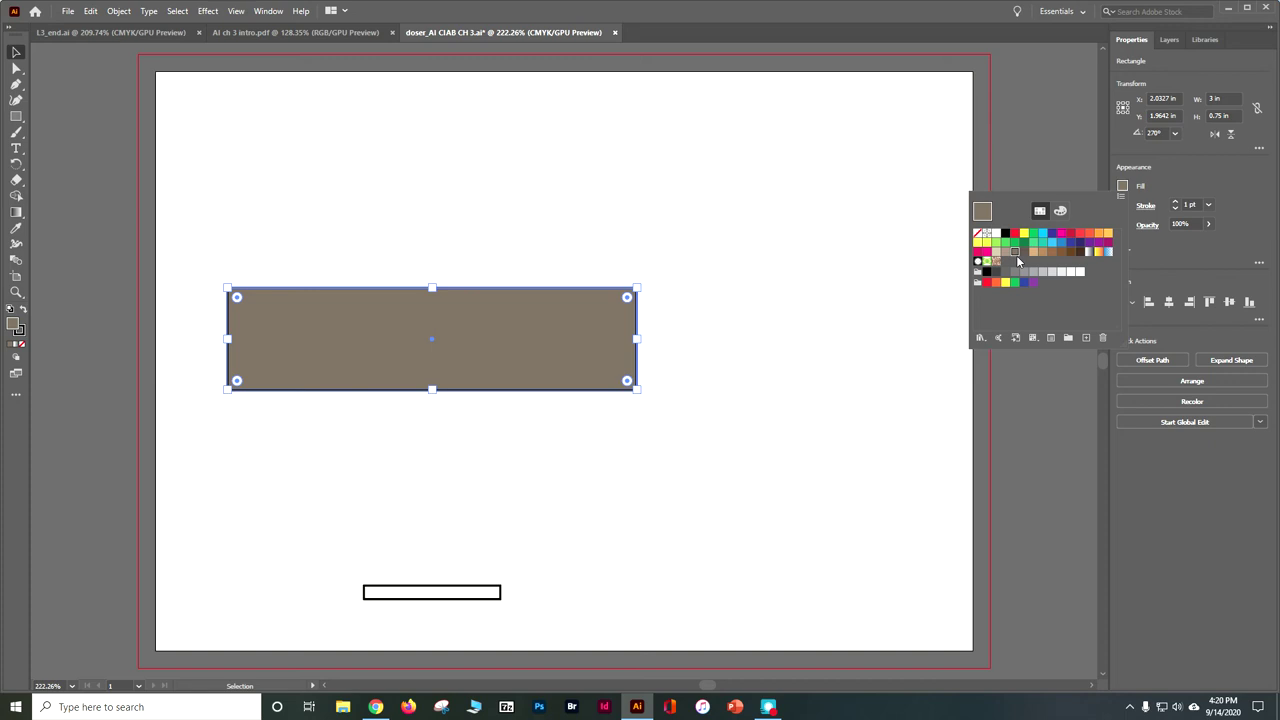
key("Escape")
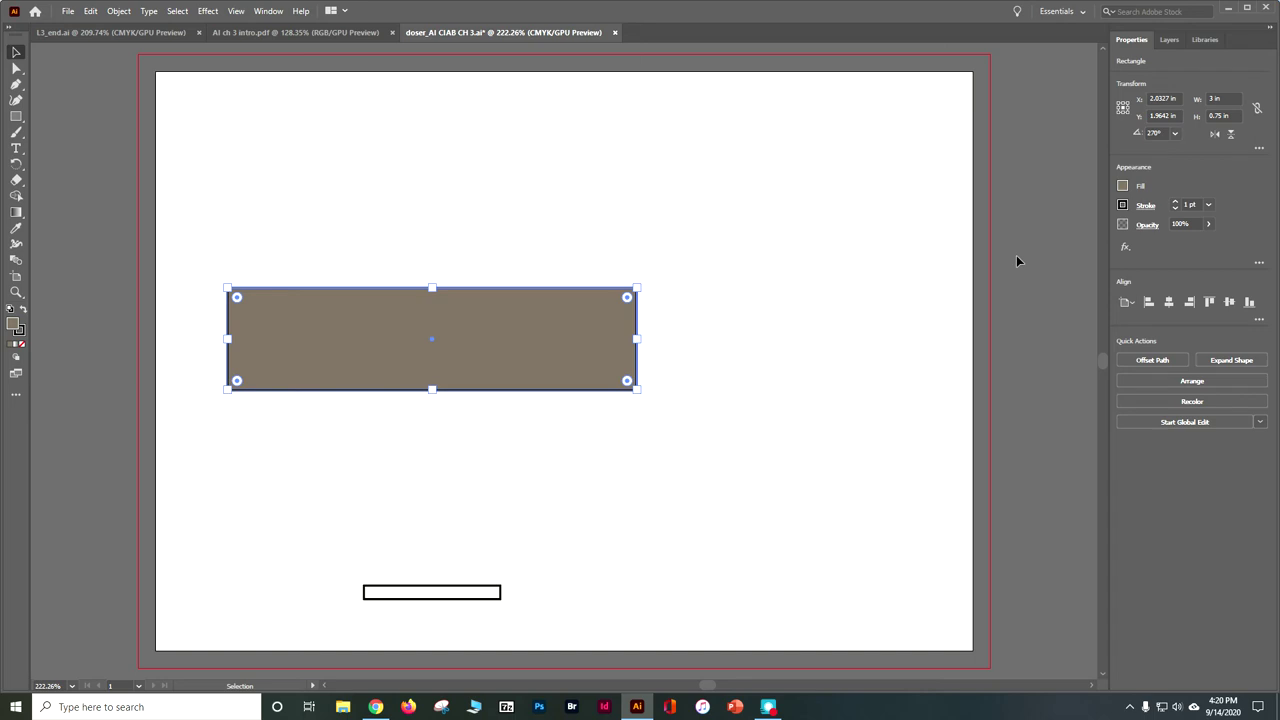
left_click(1124, 207)
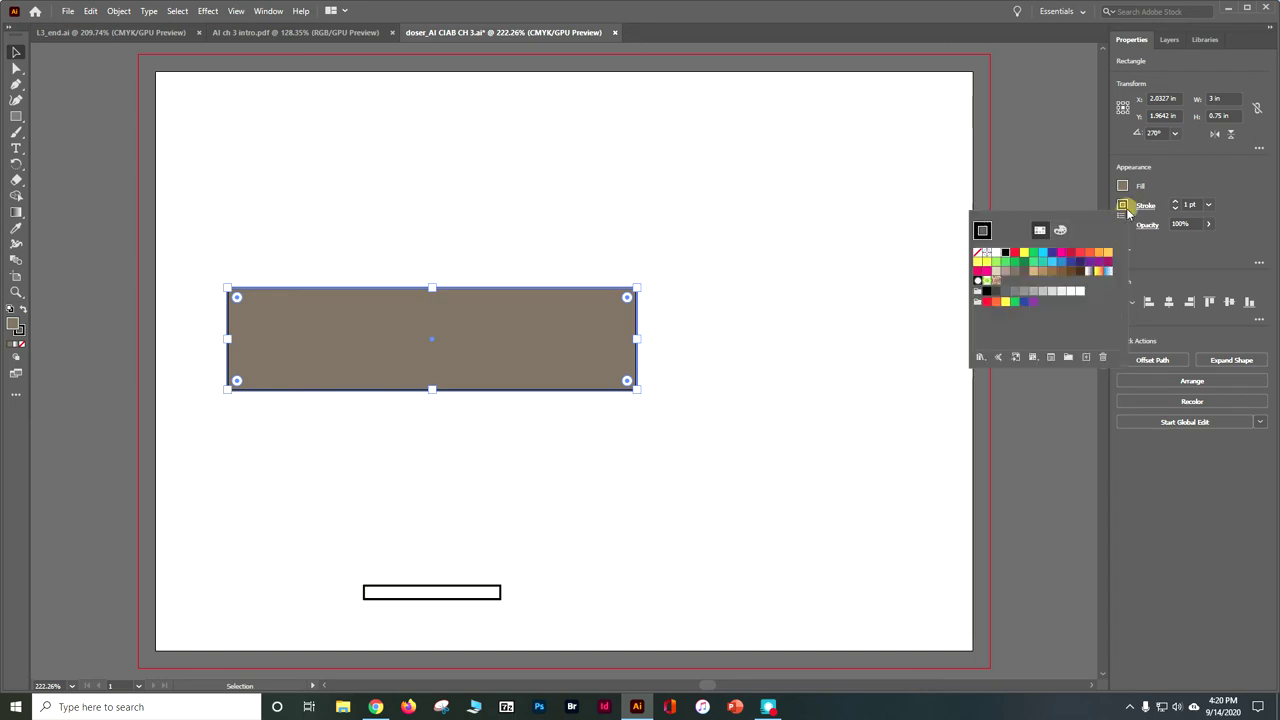
left_click(977, 253)
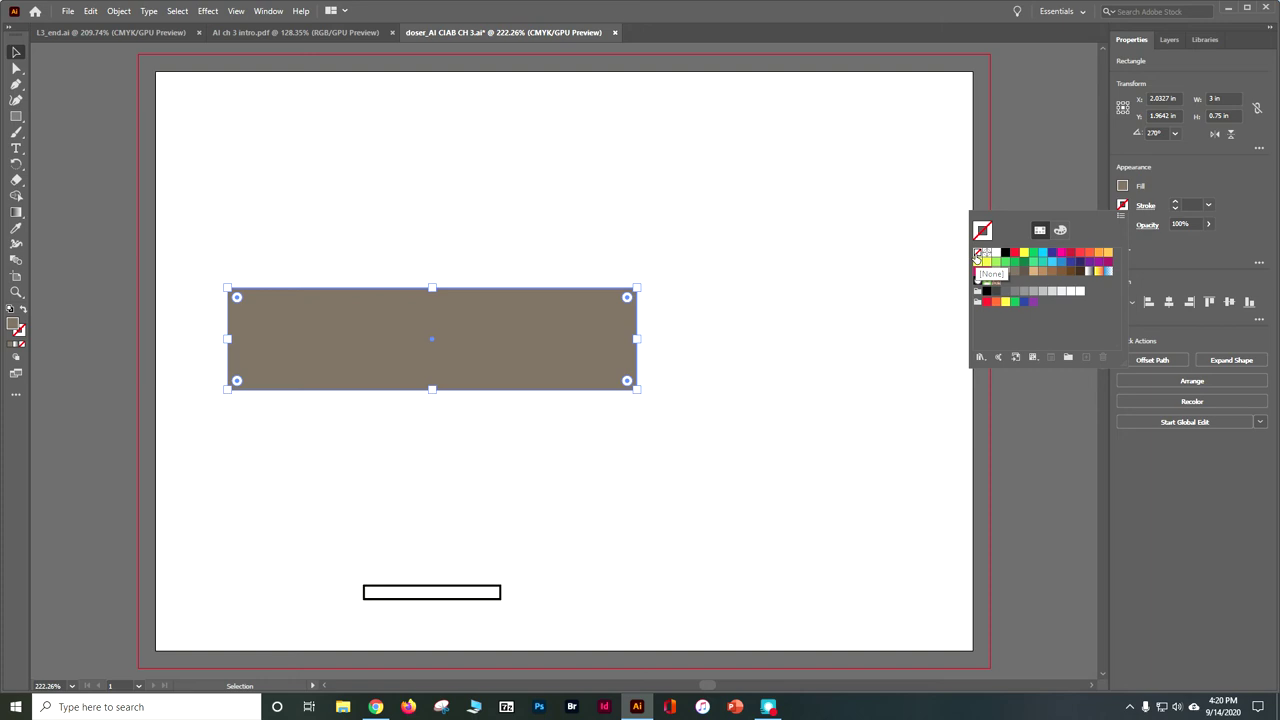
key("Escape")
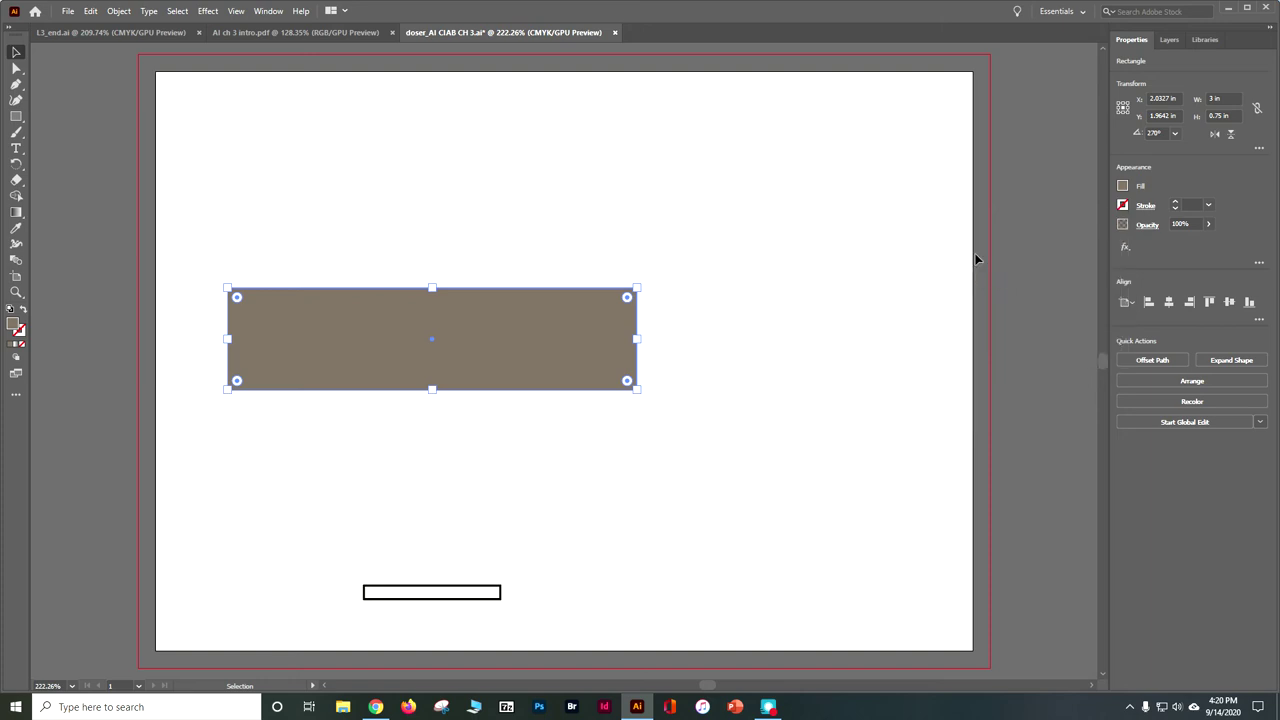
Deselect all objects and save the document
left_click(178, 11)
left_click(200, 56)
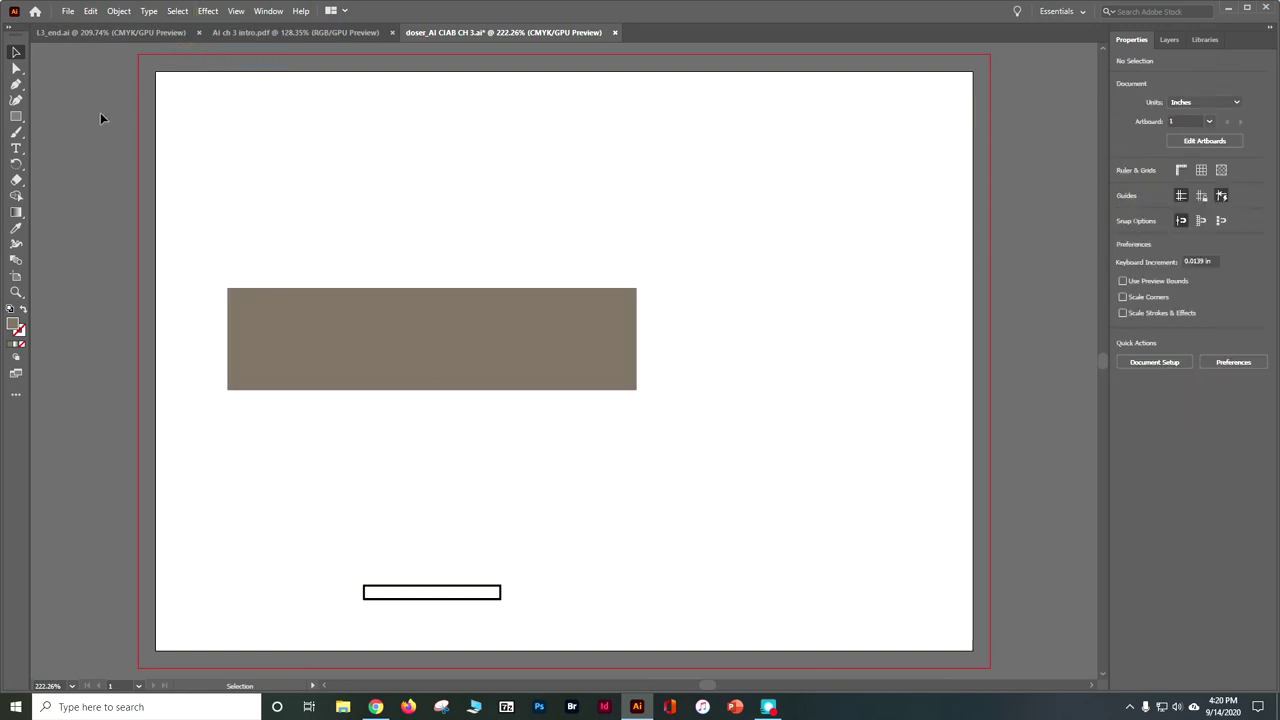
key("a")
key("ctrl+s")
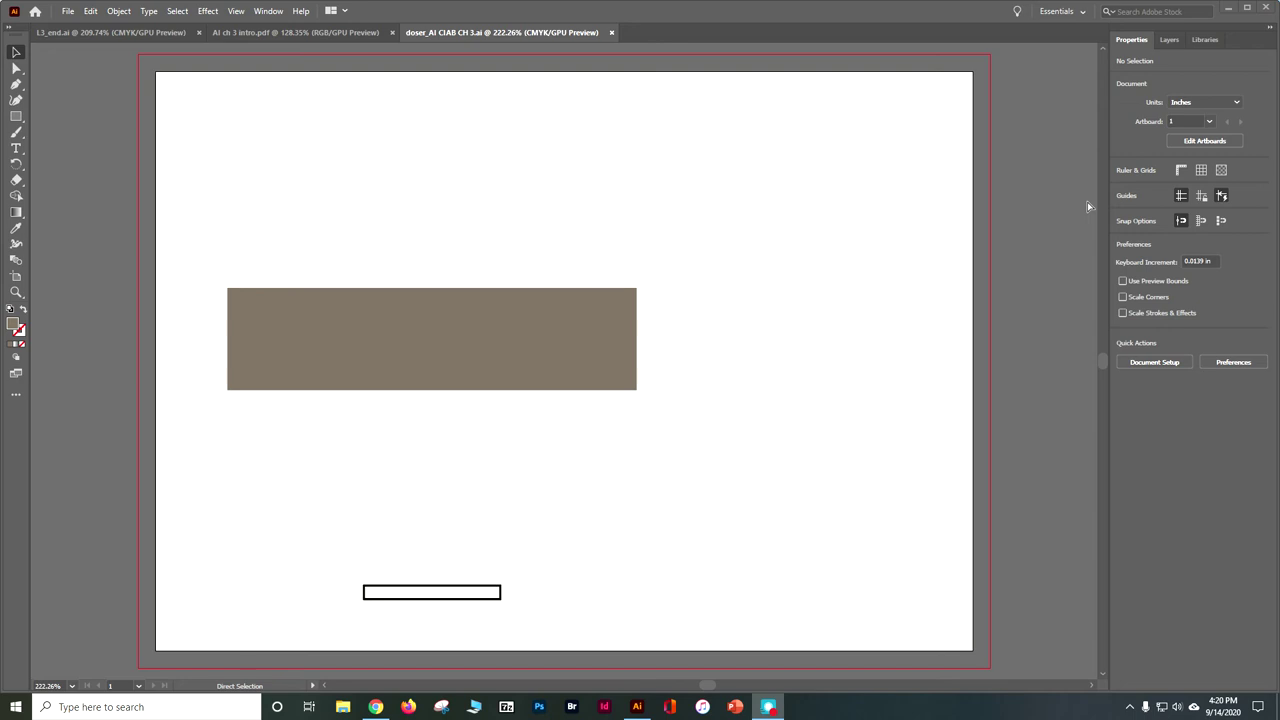
Round all four corners of the small rectangle to their maximum radius of about 0.05 in
key("v")
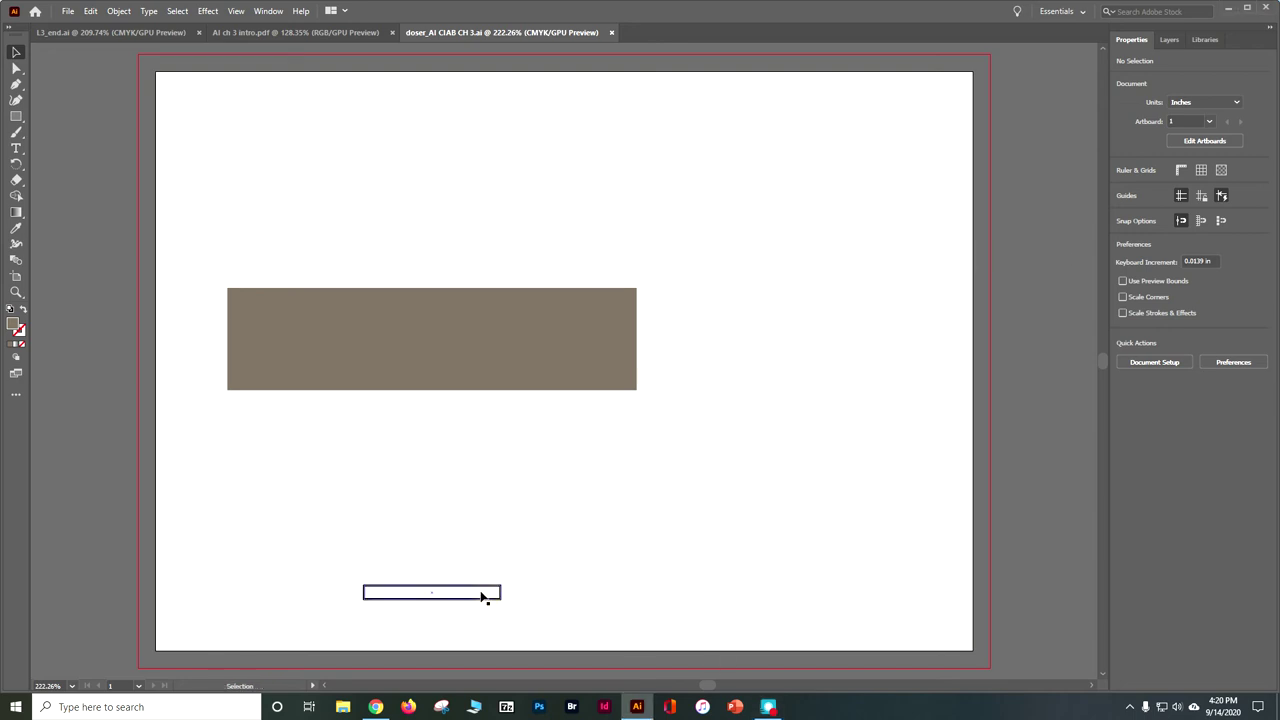
key("ctrl+equal")
key("ctrl+equal")
key("ctrl+equal")
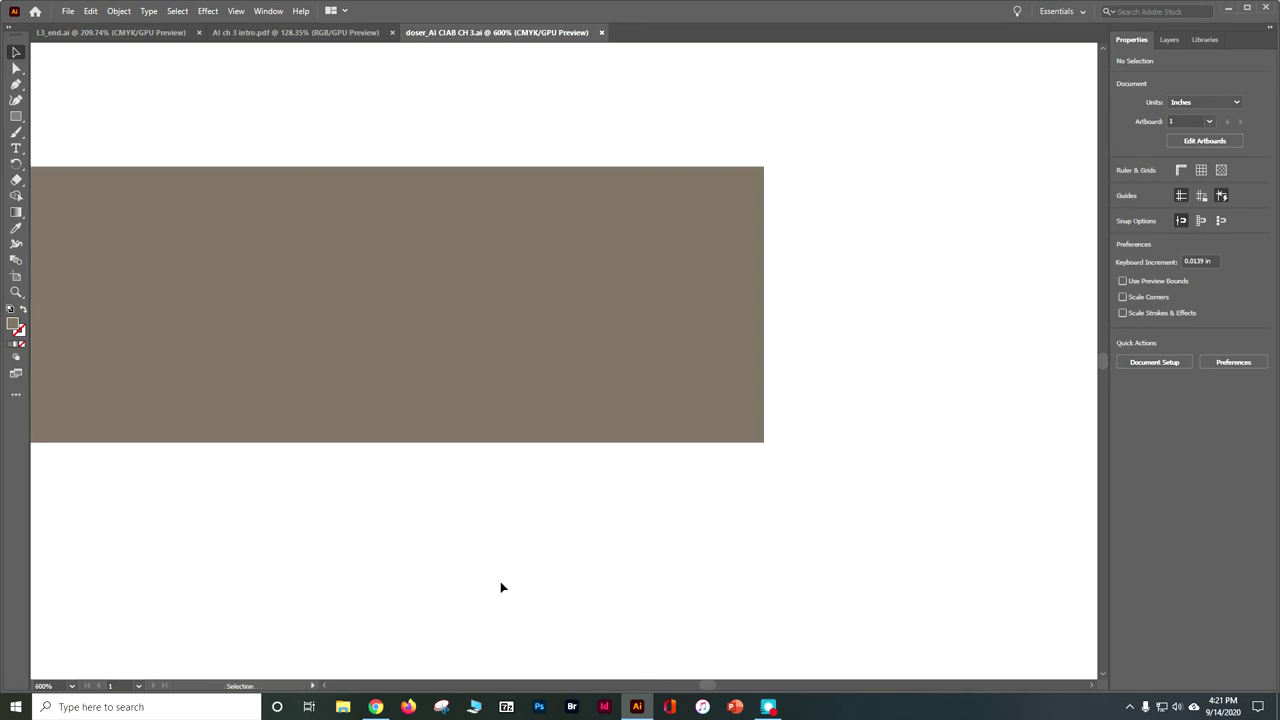
left_click_drag(460, 480, 690, 499)
left_click_drag(643, 534, 669, 39)
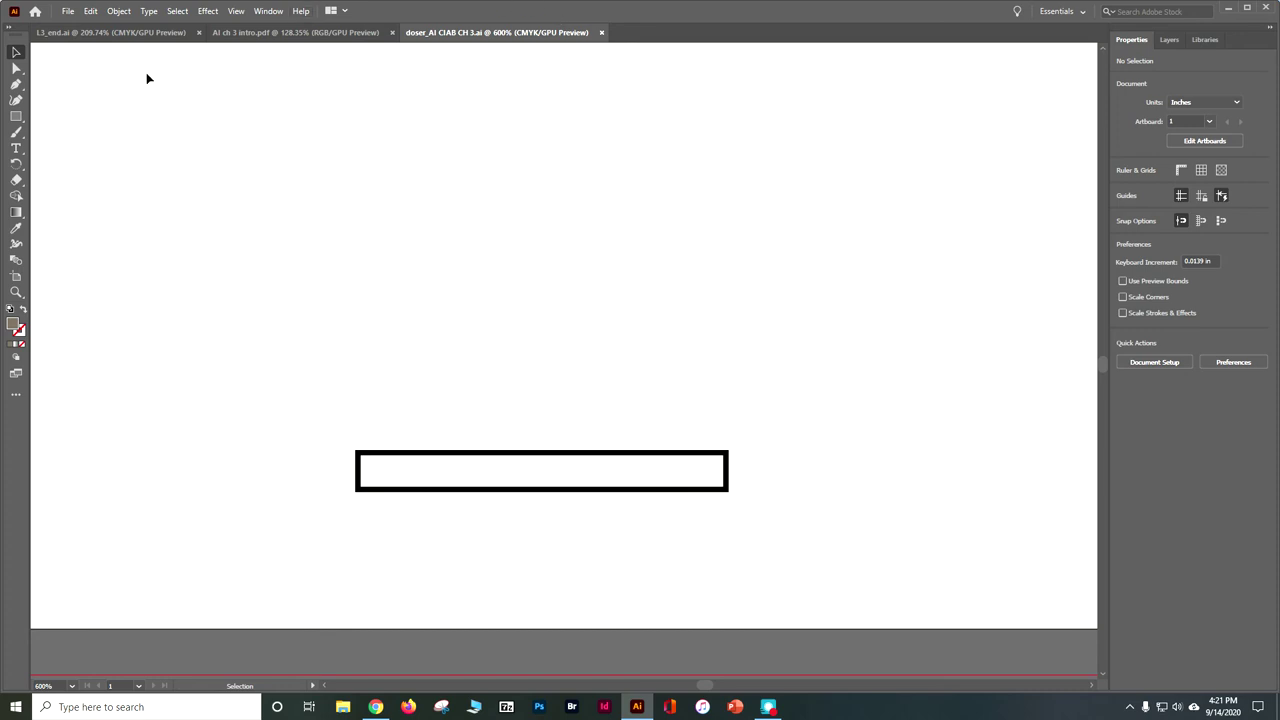
left_click(514, 484)
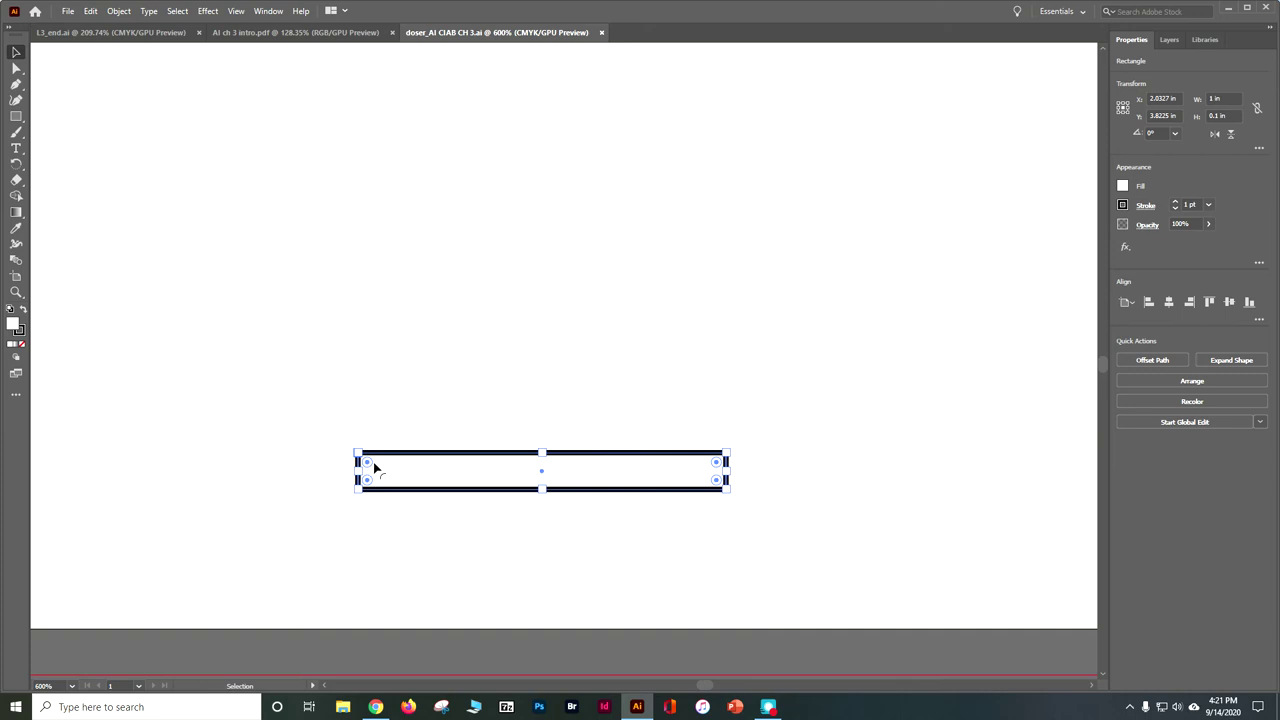
key("a")
key("ctrl+equal")
key("ctrl+equal")
key("v")
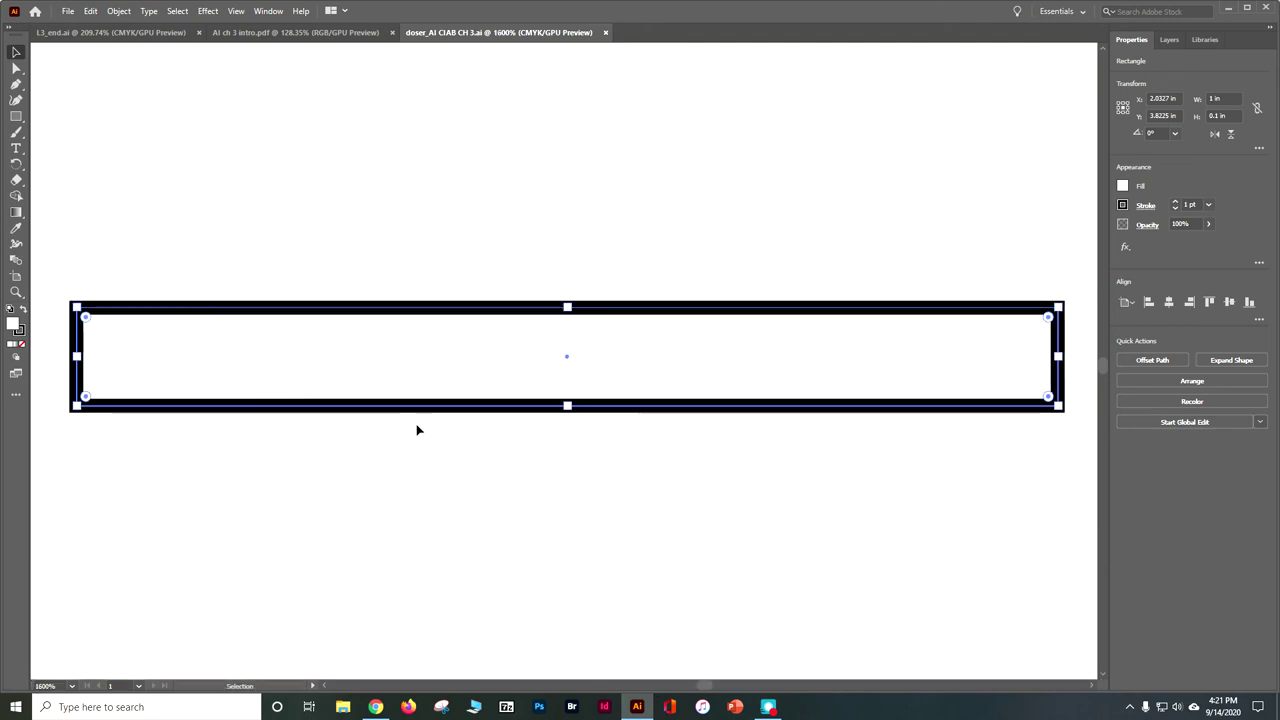
left_click_drag(1048, 320, 969, 341)
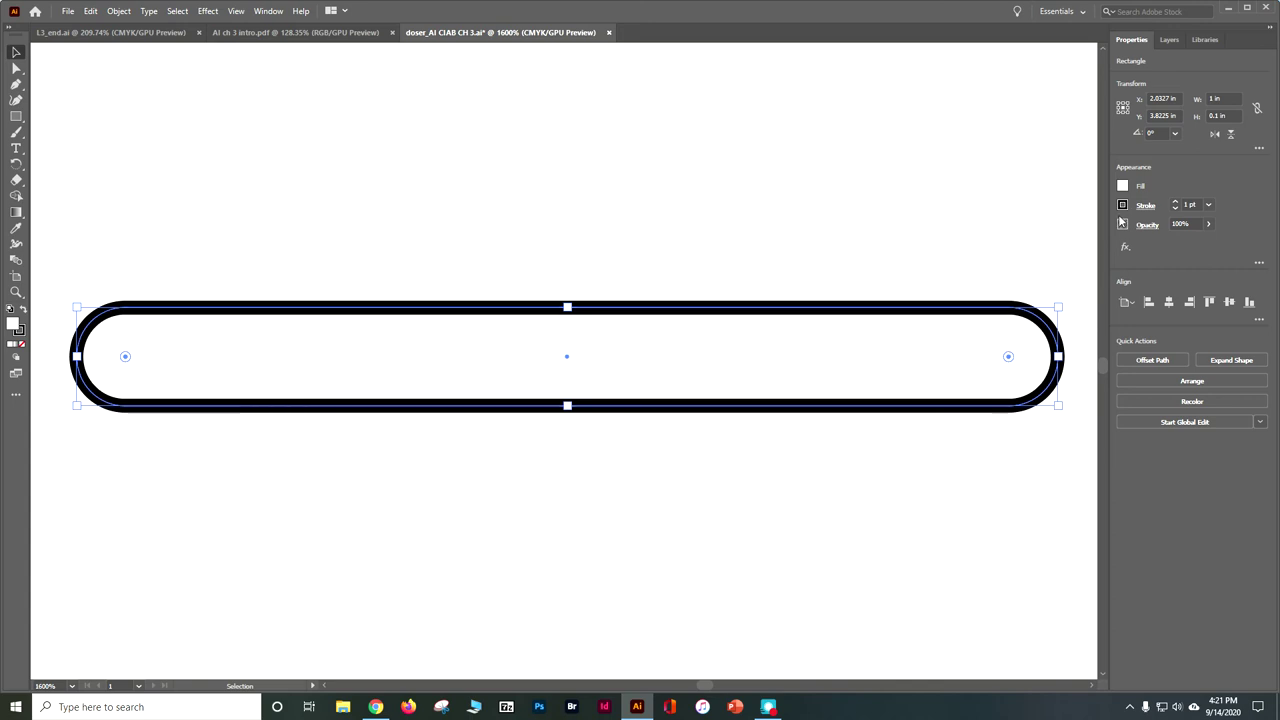
Change the small shape's two lower corners to the Chamfer corner type
left_click(1258, 149)
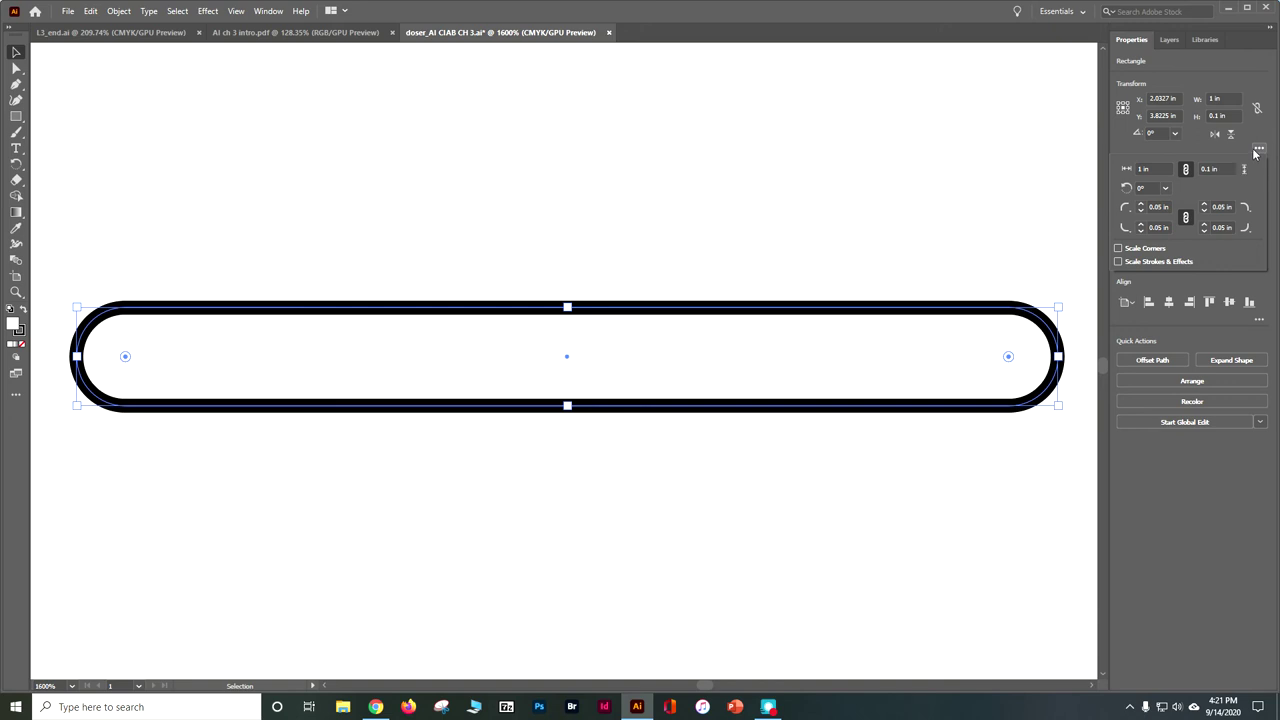
left_click(1186, 219)
left_click(1186, 219)
left_click(1125, 227)
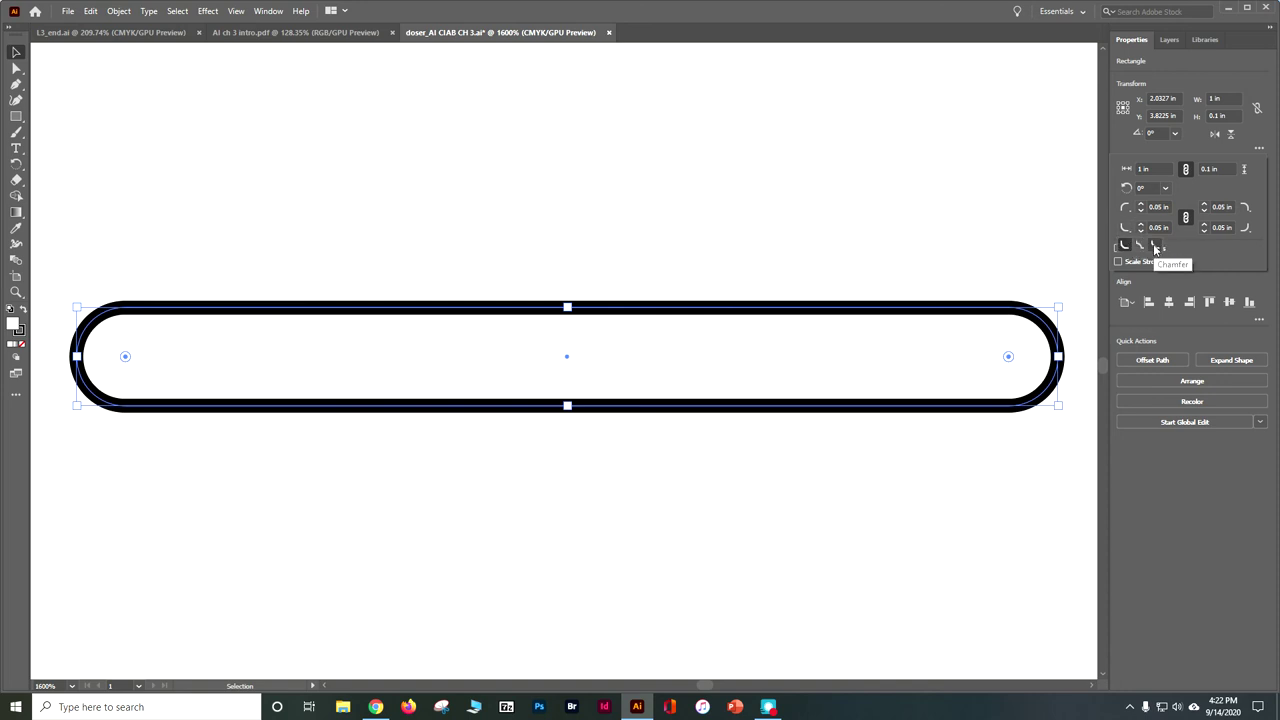
left_click(1155, 248)
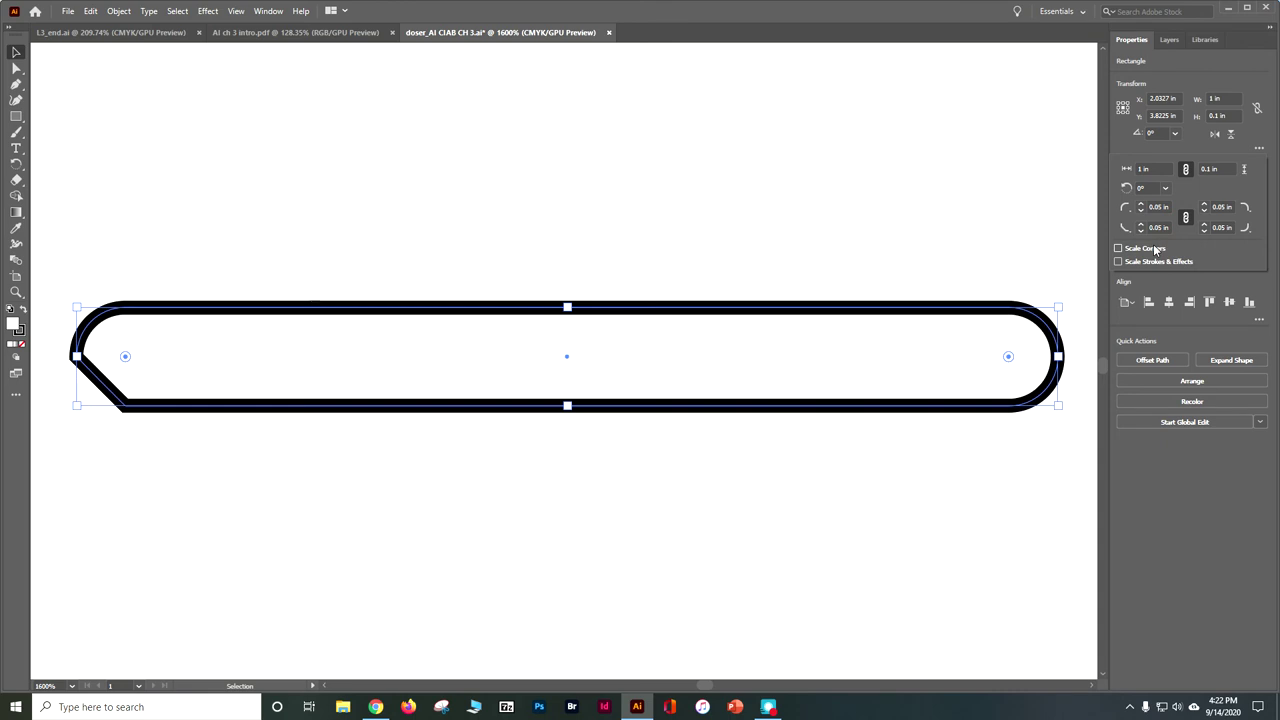
left_click(1247, 230)
left_click(1246, 248)
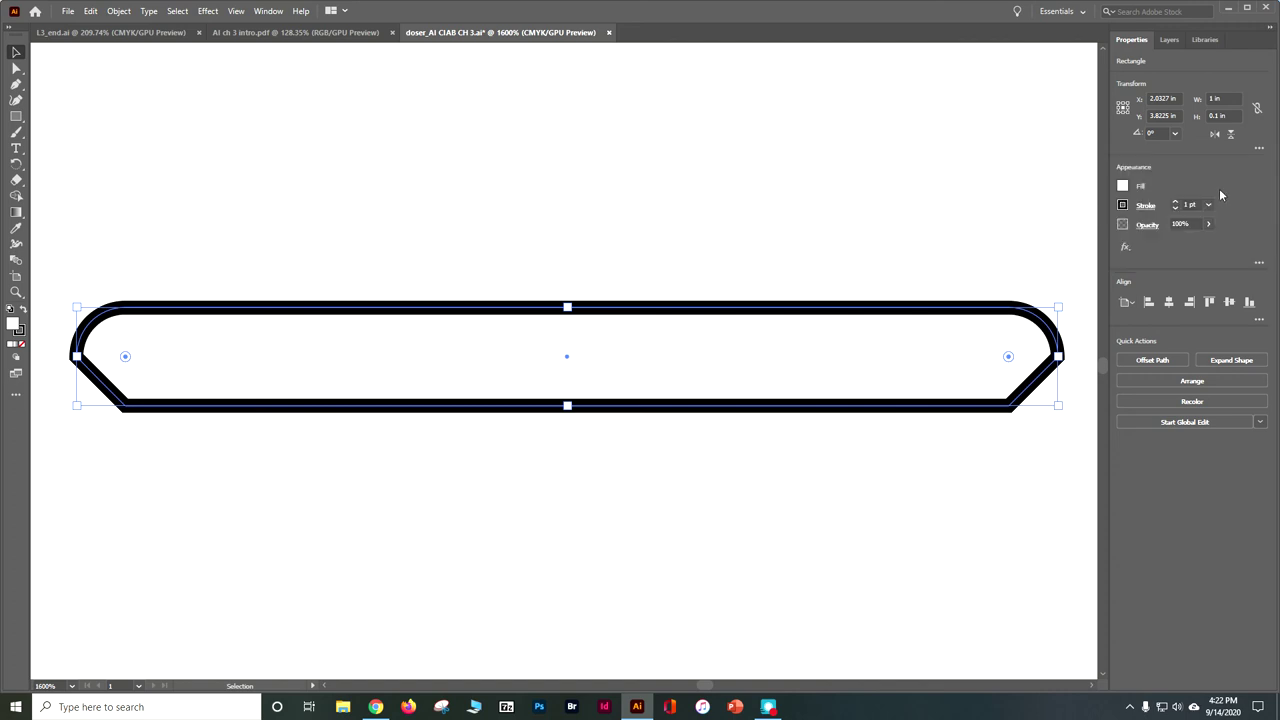
Fill the small shape with the grey-brown swatch C=50 M=50 Y=60 K=25
left_click(1122, 186)
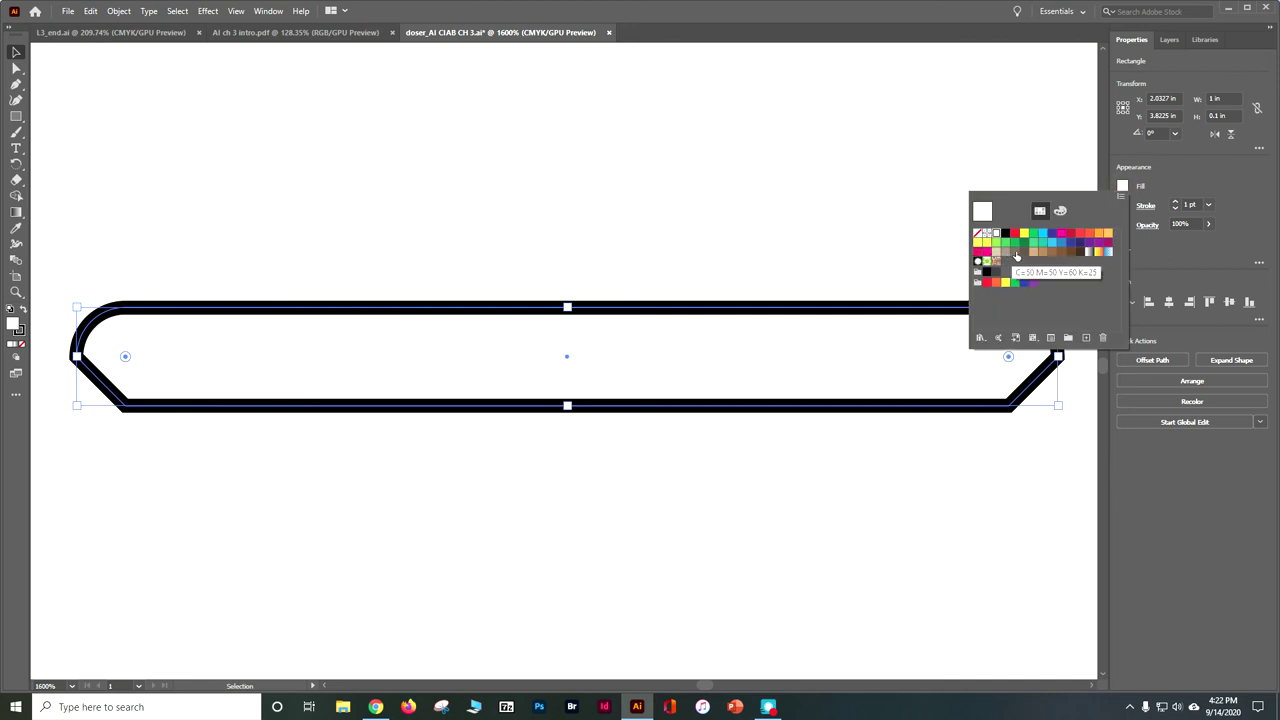
left_click(1015, 253)
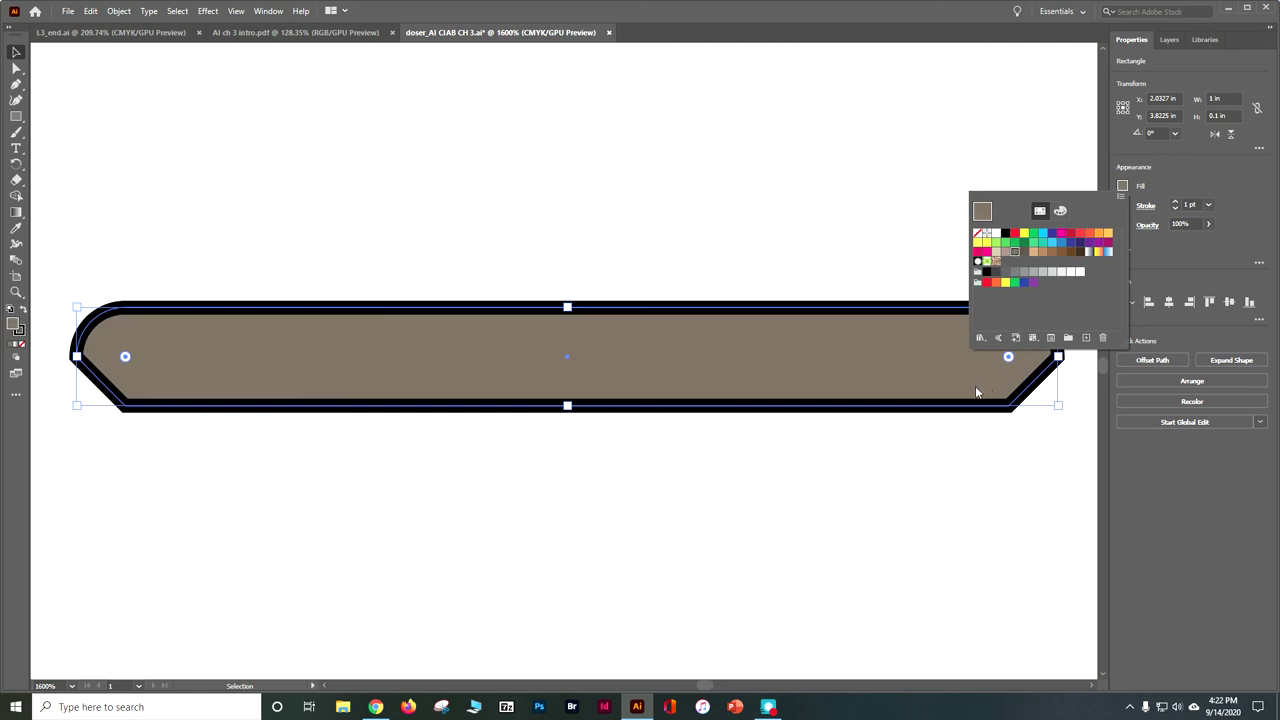
left_click(1178, 176)
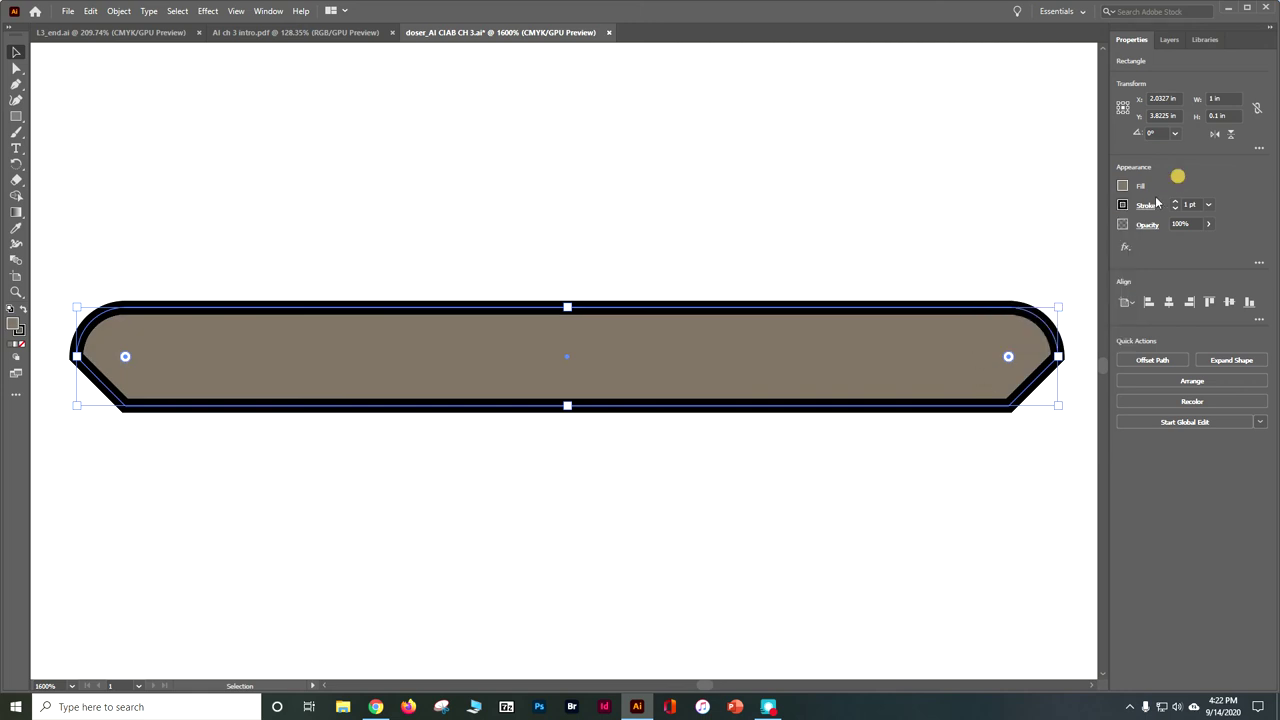
Set the small shape's stroke to None
left_click(1122, 204)
left_click(977, 253)
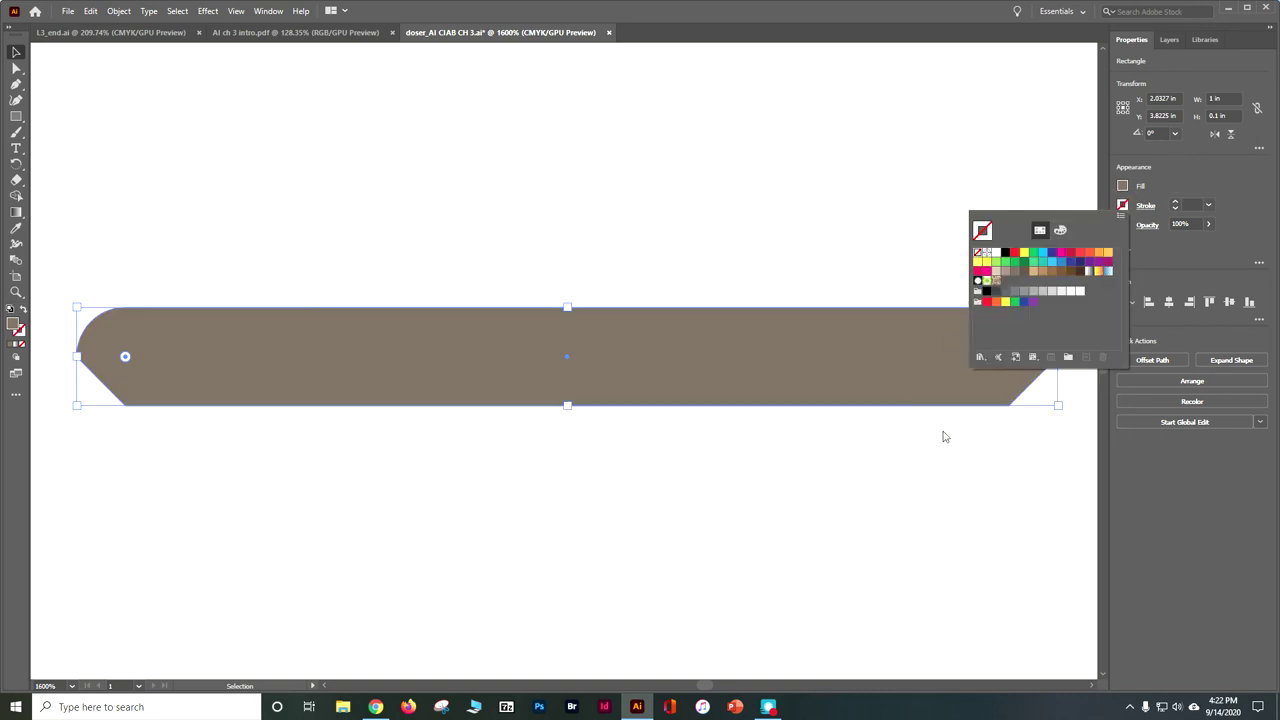
left_click(962, 544)
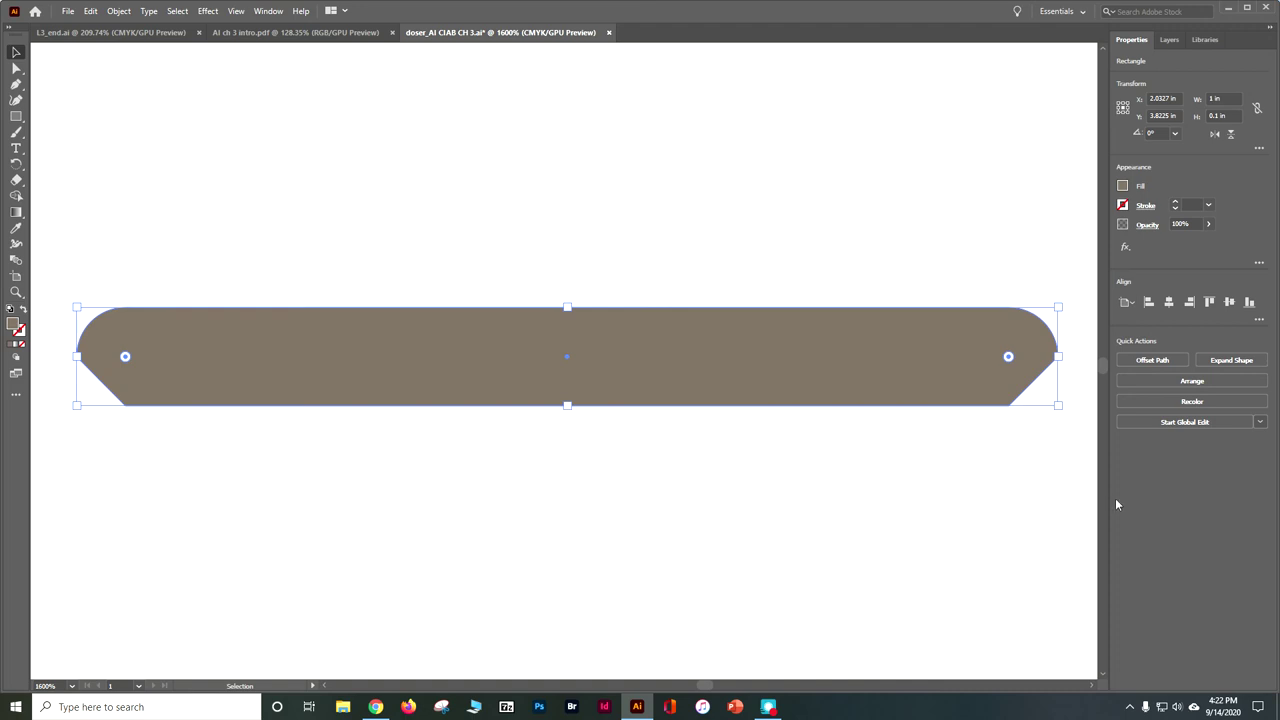
Round the lower-left corner of the large rectangle by entering a 0.75 in corner radius with absolute rounding
scroll(1100, 488, "down", 5)
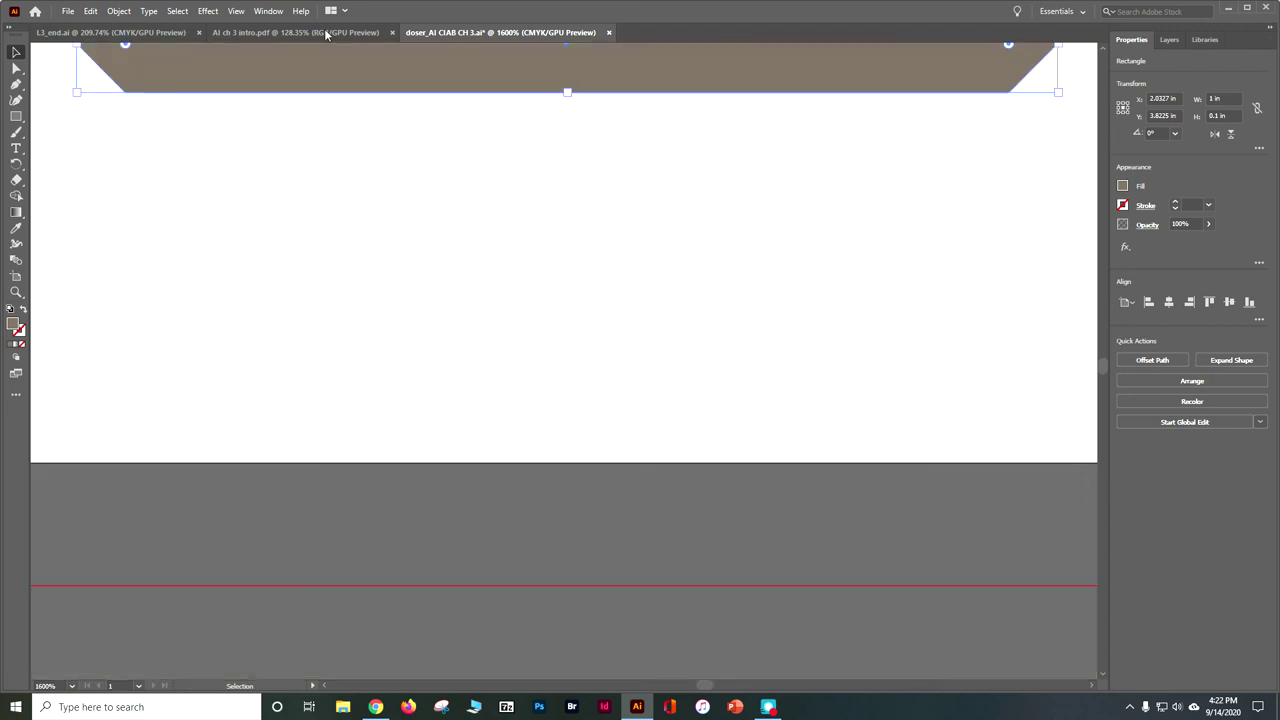
left_click(237, 11)
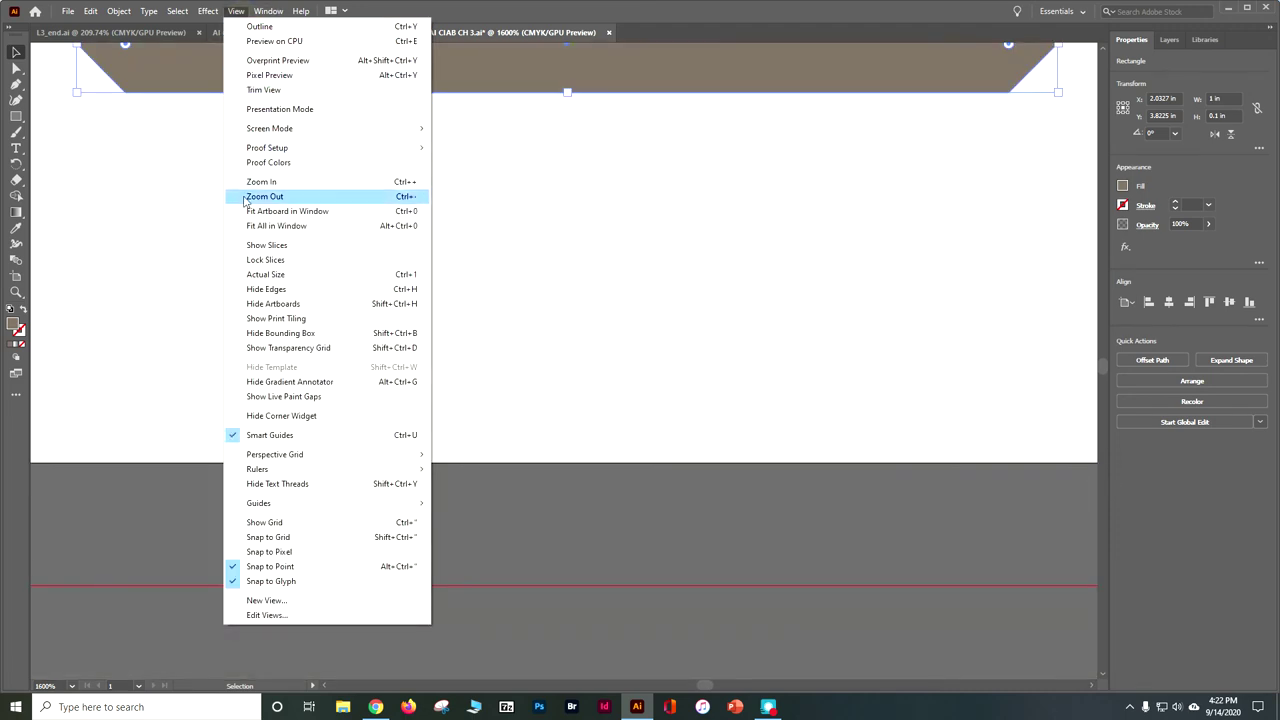
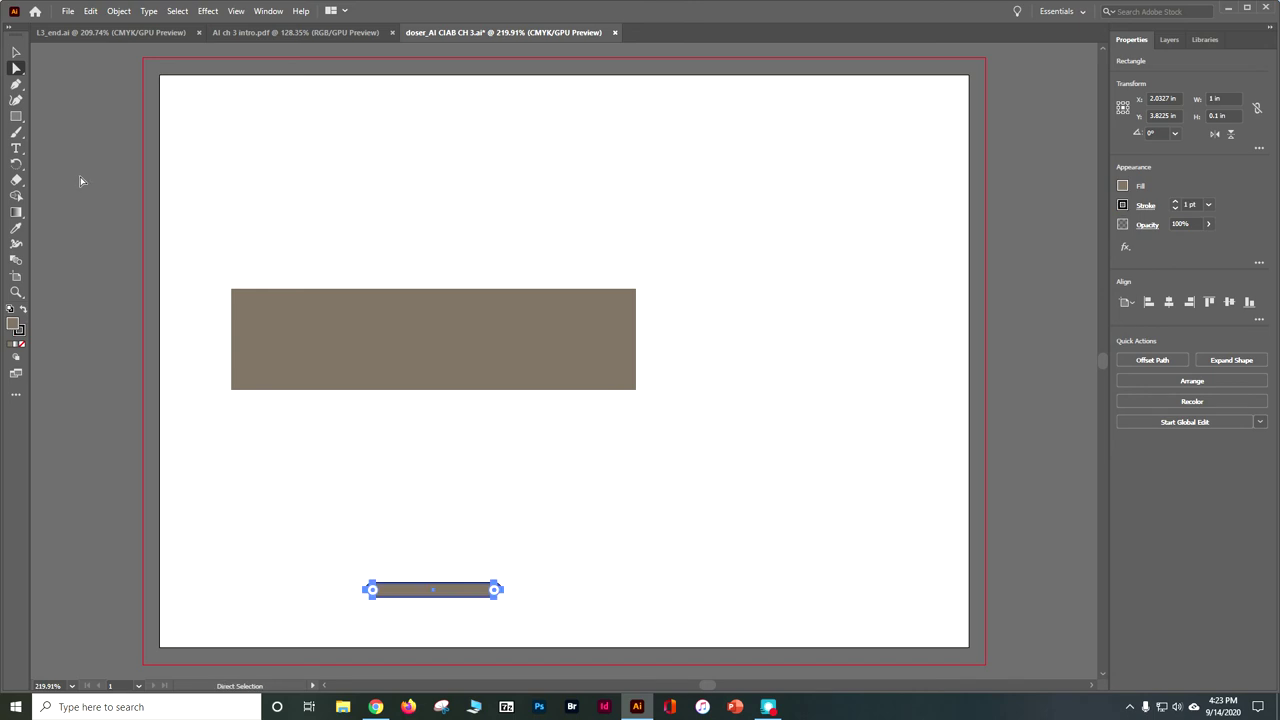
left_click(82, 302)
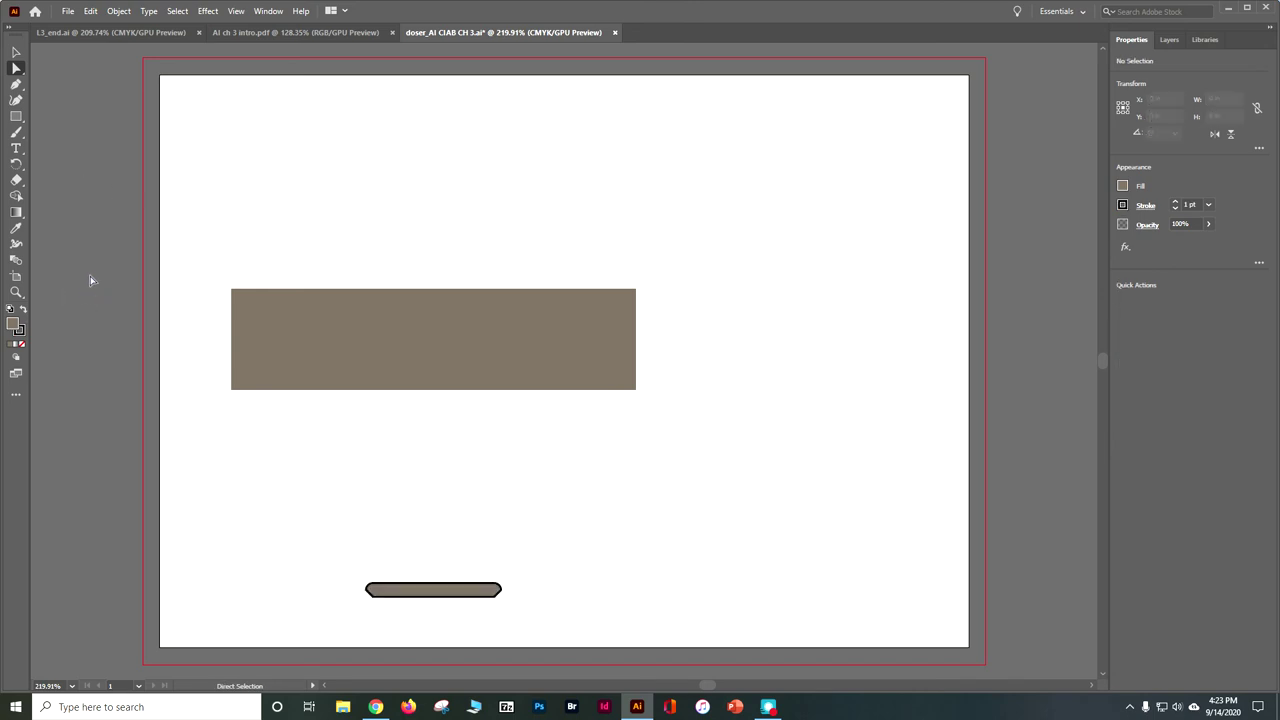
left_click(243, 293)
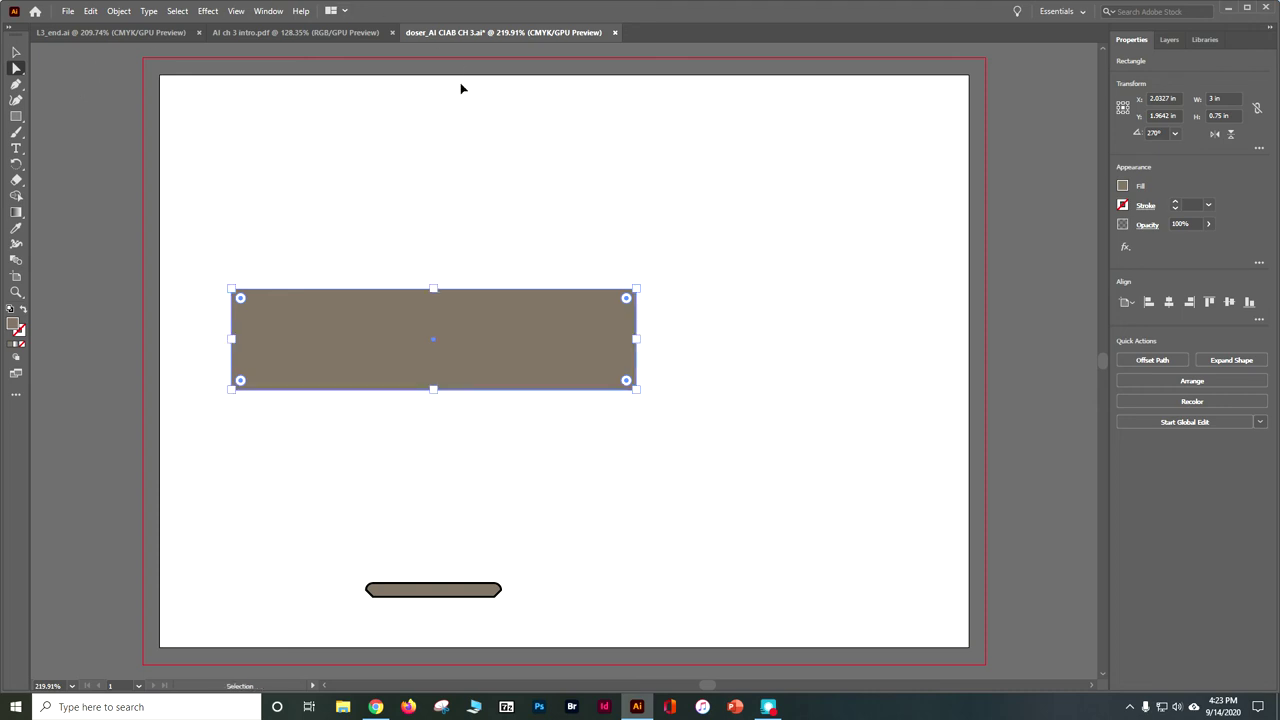
key("ctrl+equal")
key("ctrl+equal")
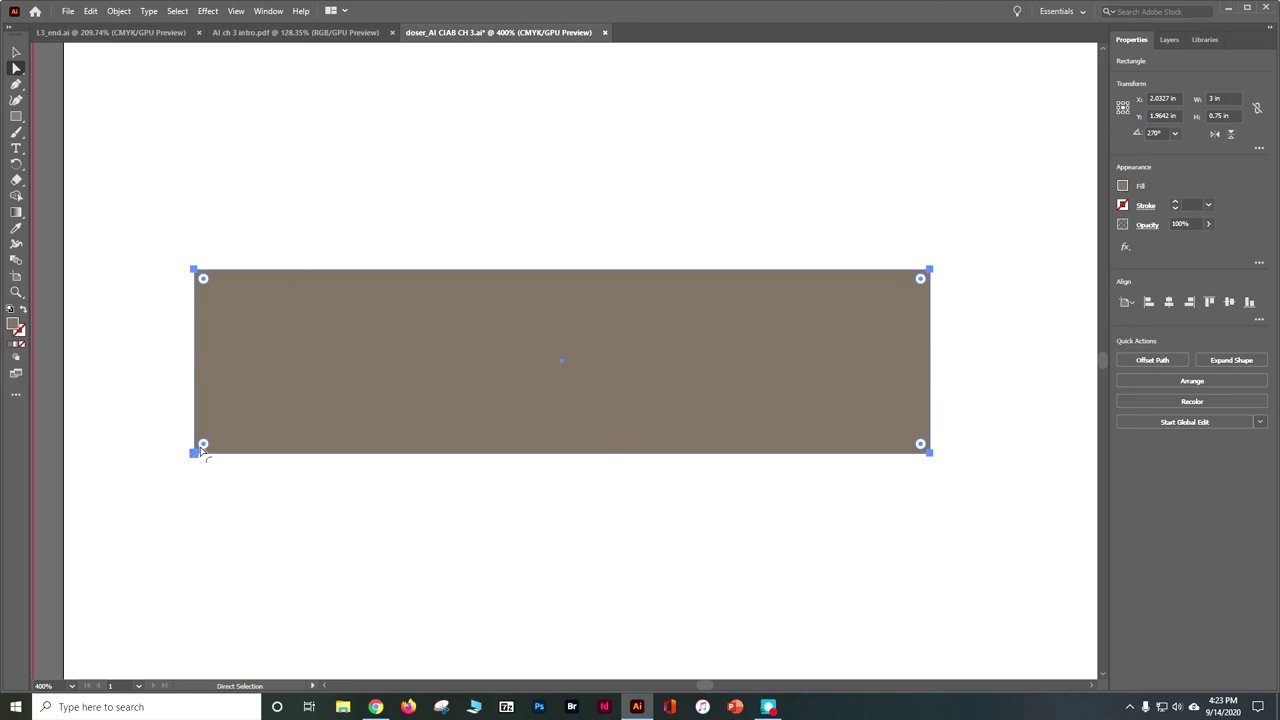
double_click(203, 444)
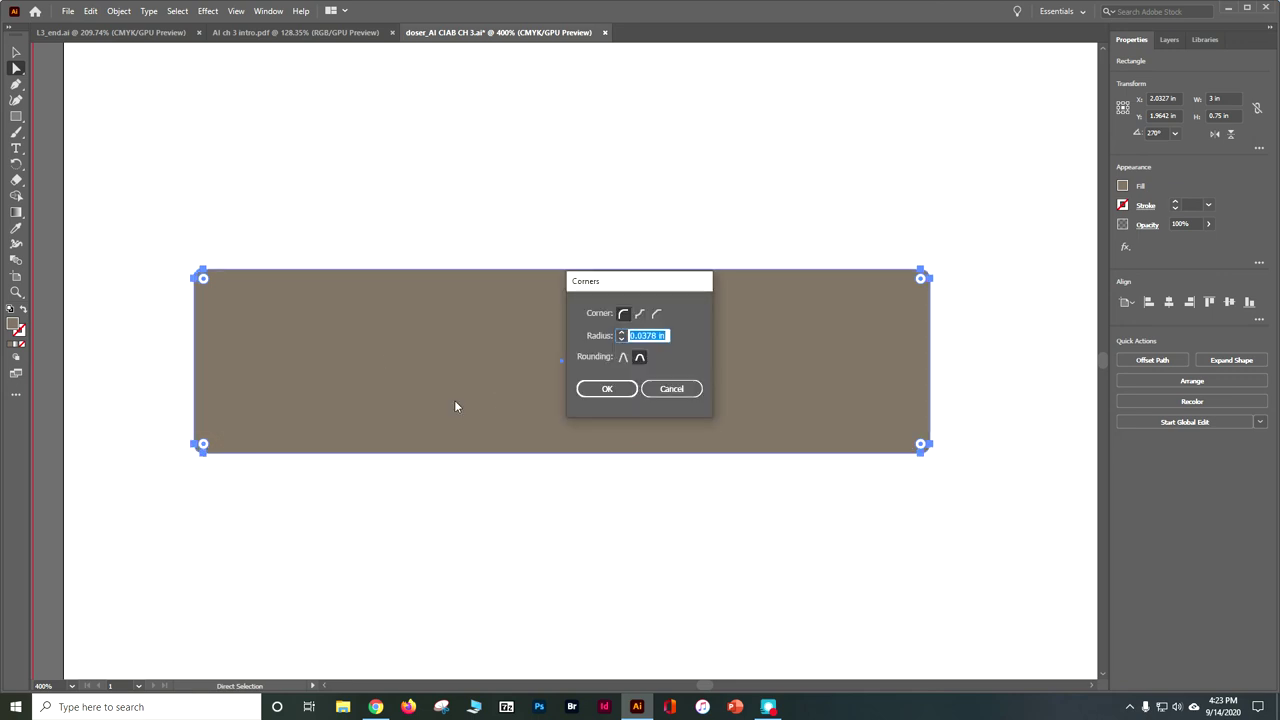
left_click(668, 389)
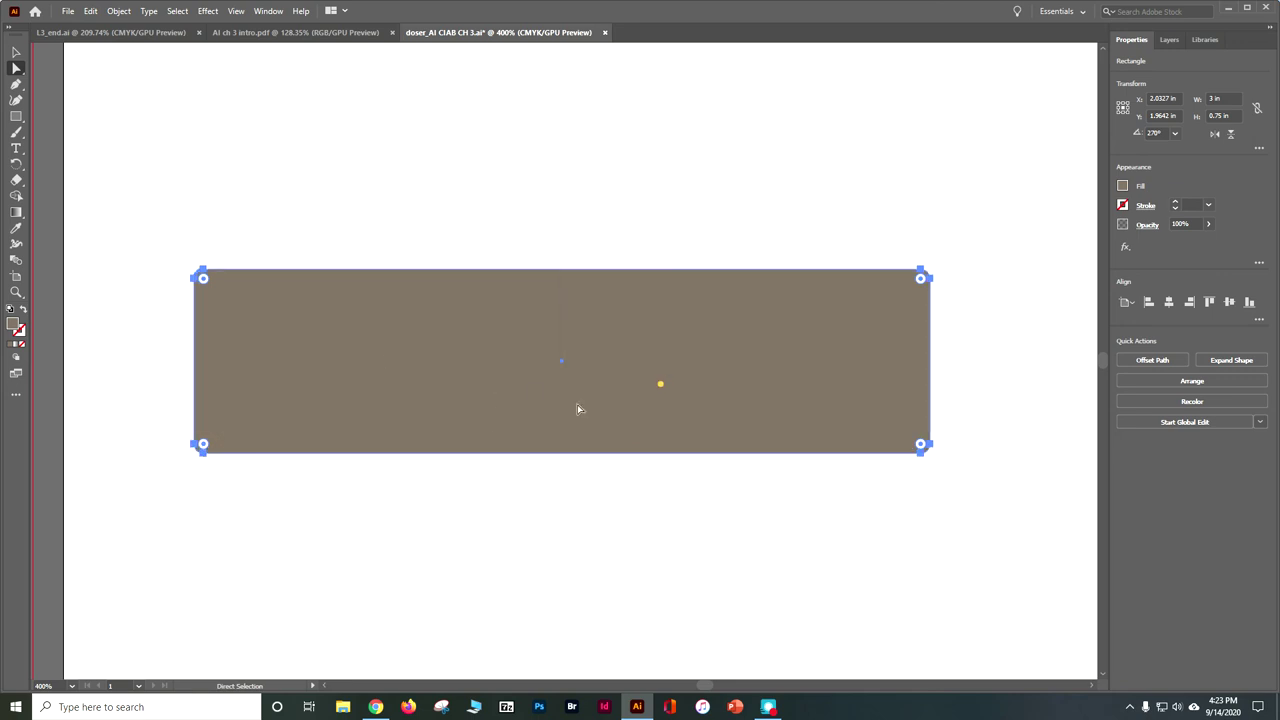
double_click(203, 444)
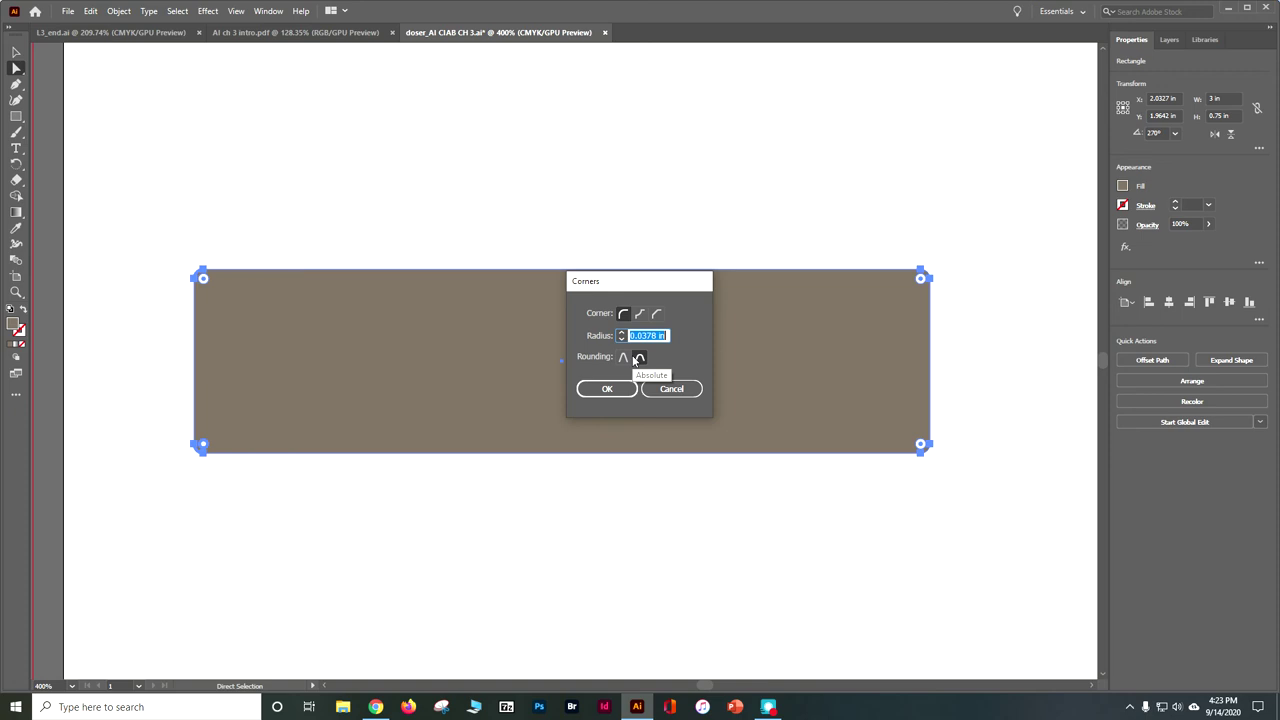
type(".125")
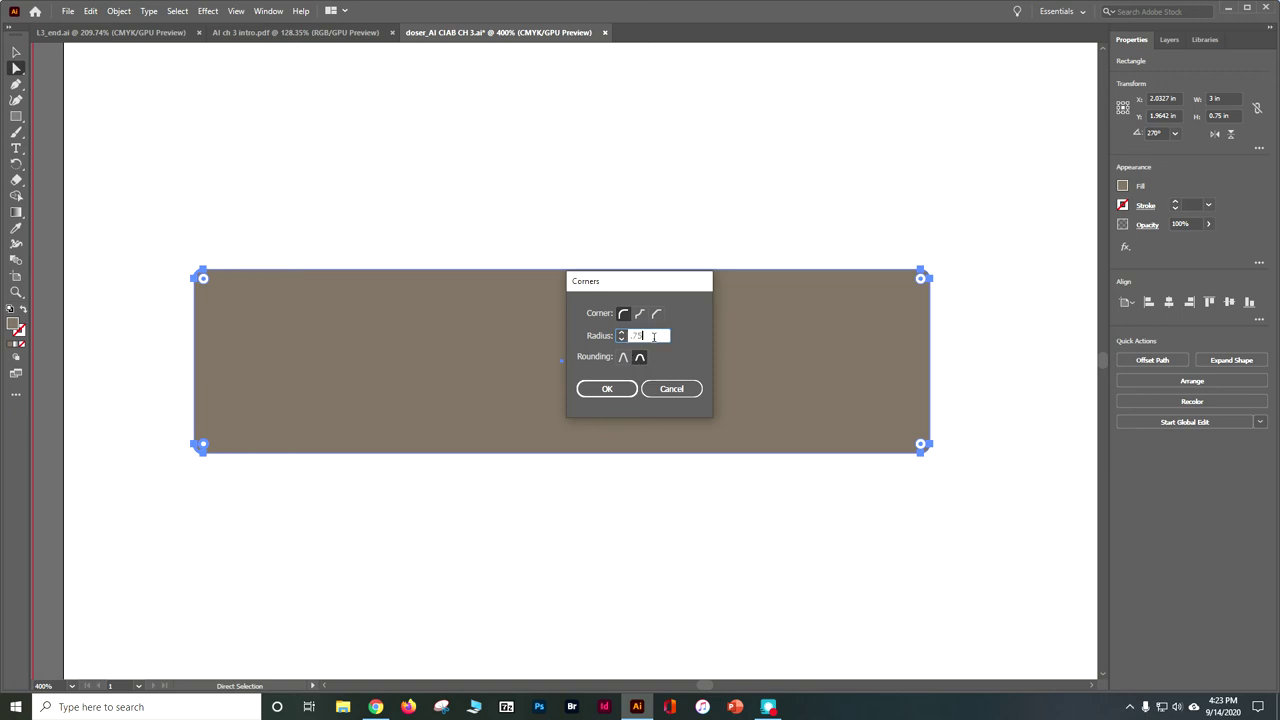
key("Tab")
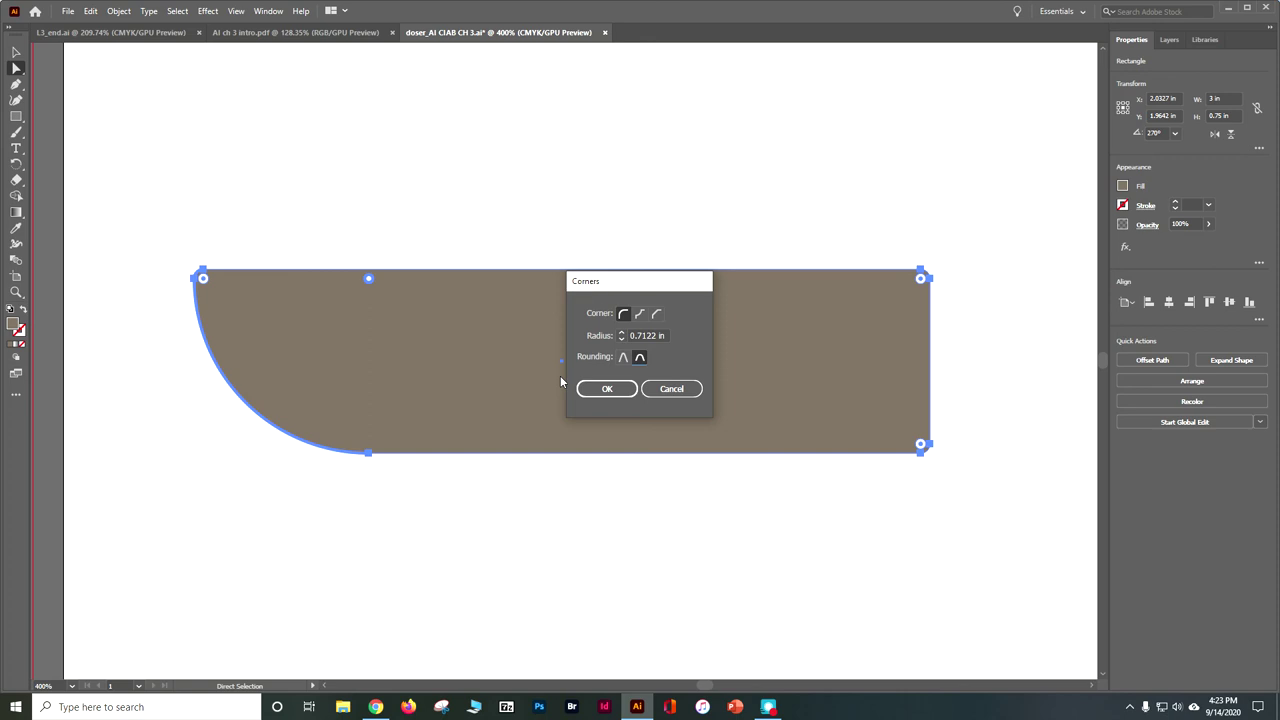
left_click(607, 388)
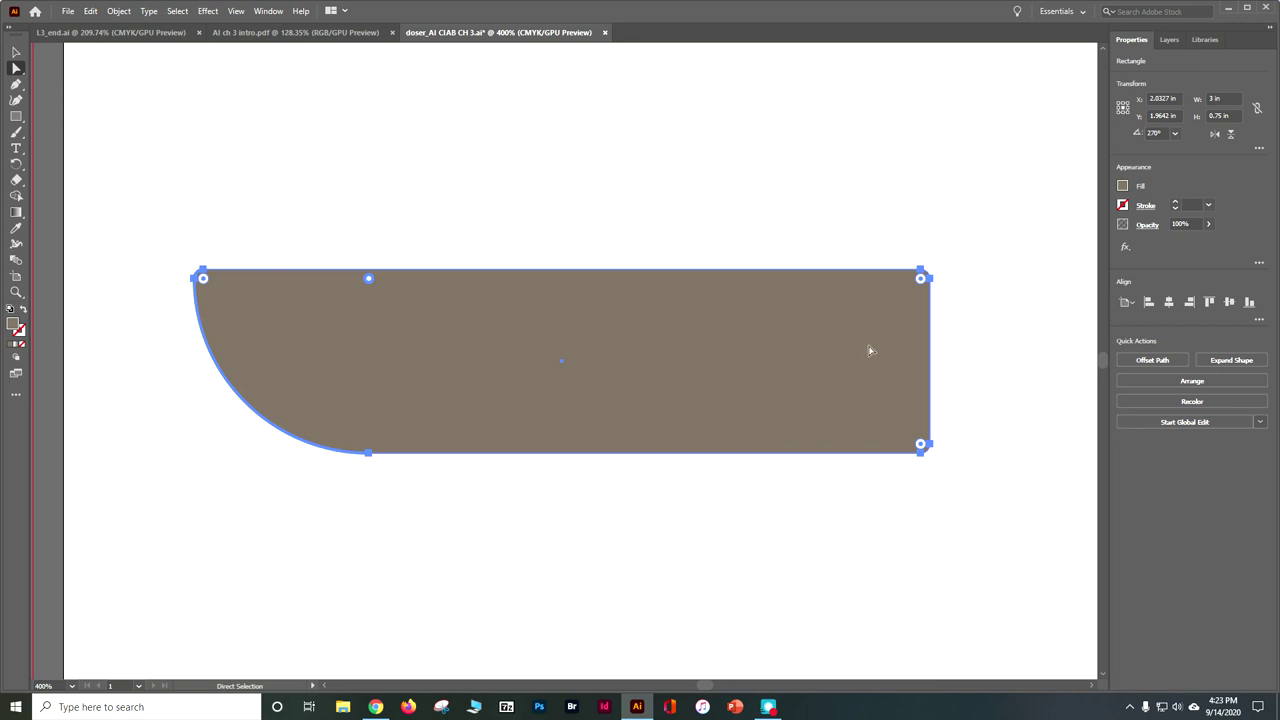
Round the large rectangle's lower-right corner to match the lower-left one and save the document
left_click_drag(920, 446, 717, 230)
left_click(922, 445)
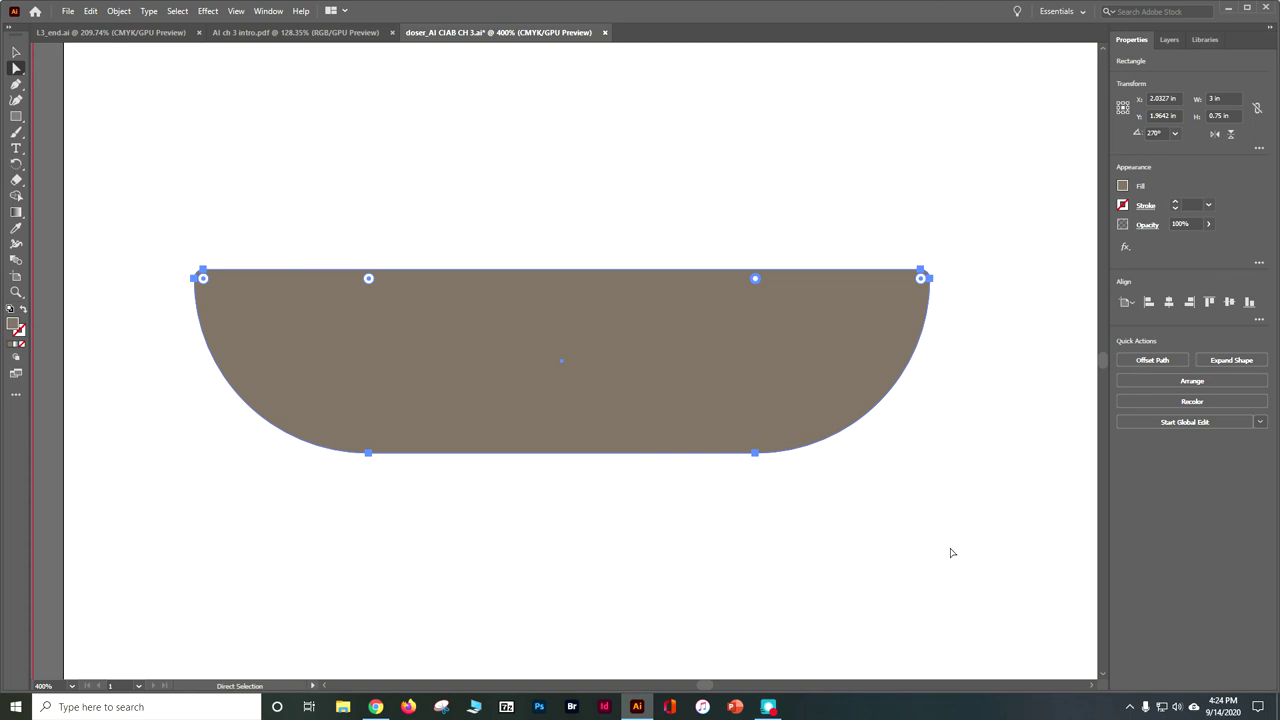
key("ctrl")
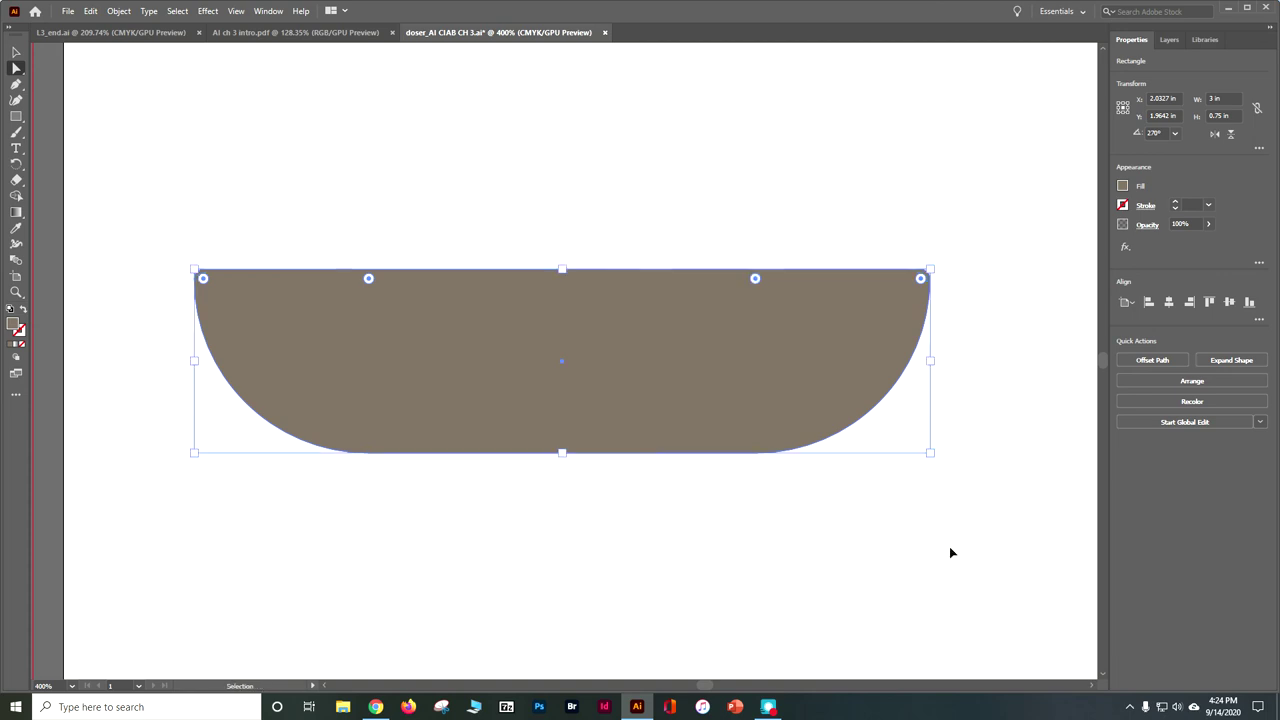
key("ctrl+z")
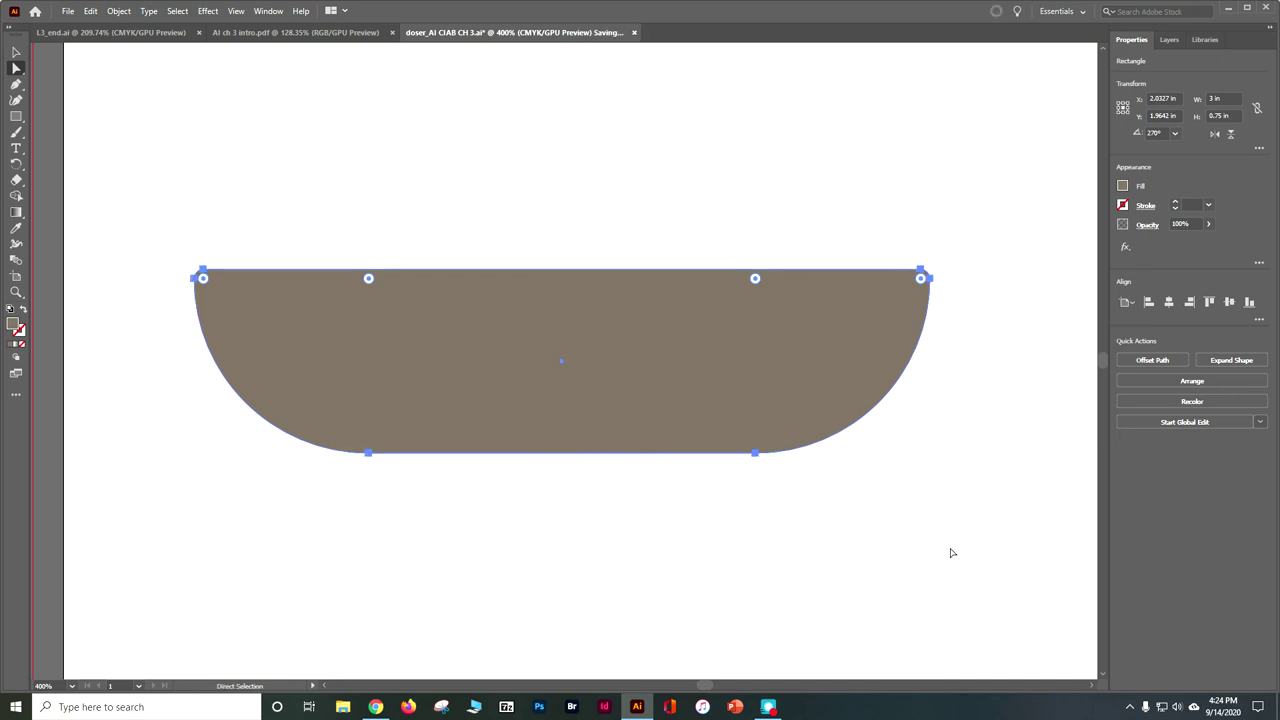
key("ctrl+shift+z")
Move the bowl straight down about 1.43 in so it sits centred on the small base shape, and deselect it
key("ctrl+minus")
key("ctrl+minus")
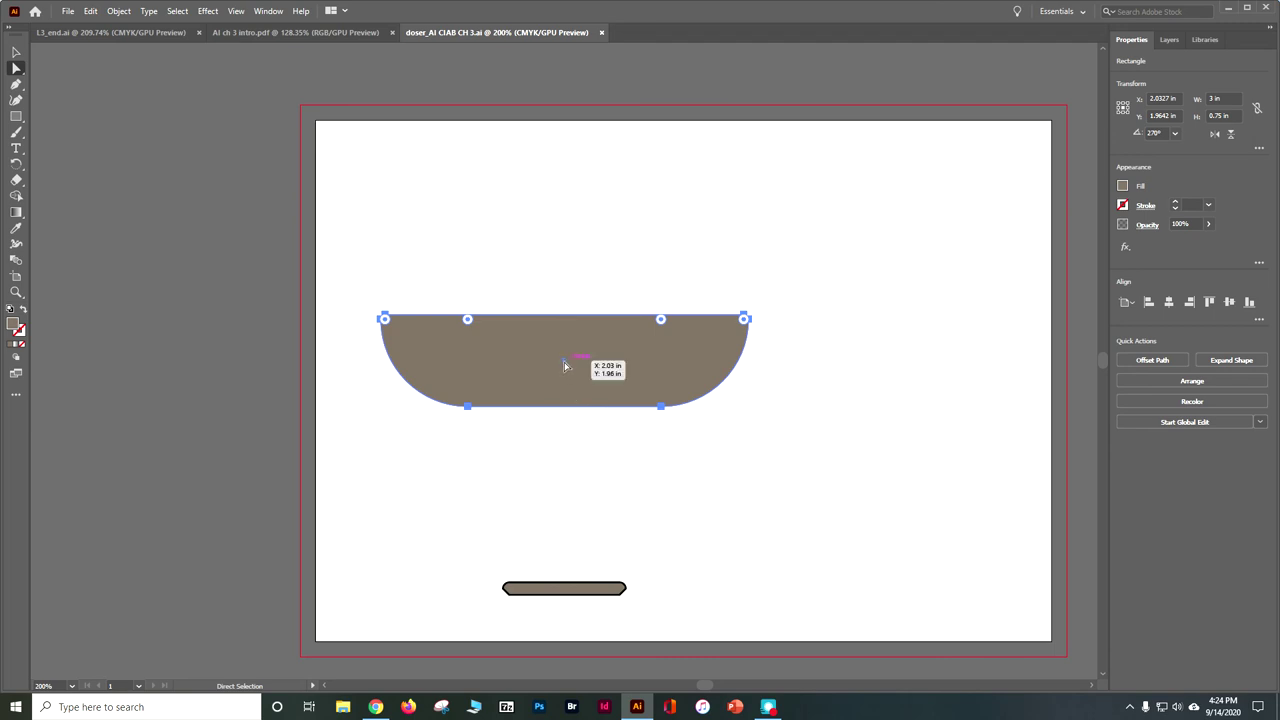
left_click_drag(565, 362, 566, 535)
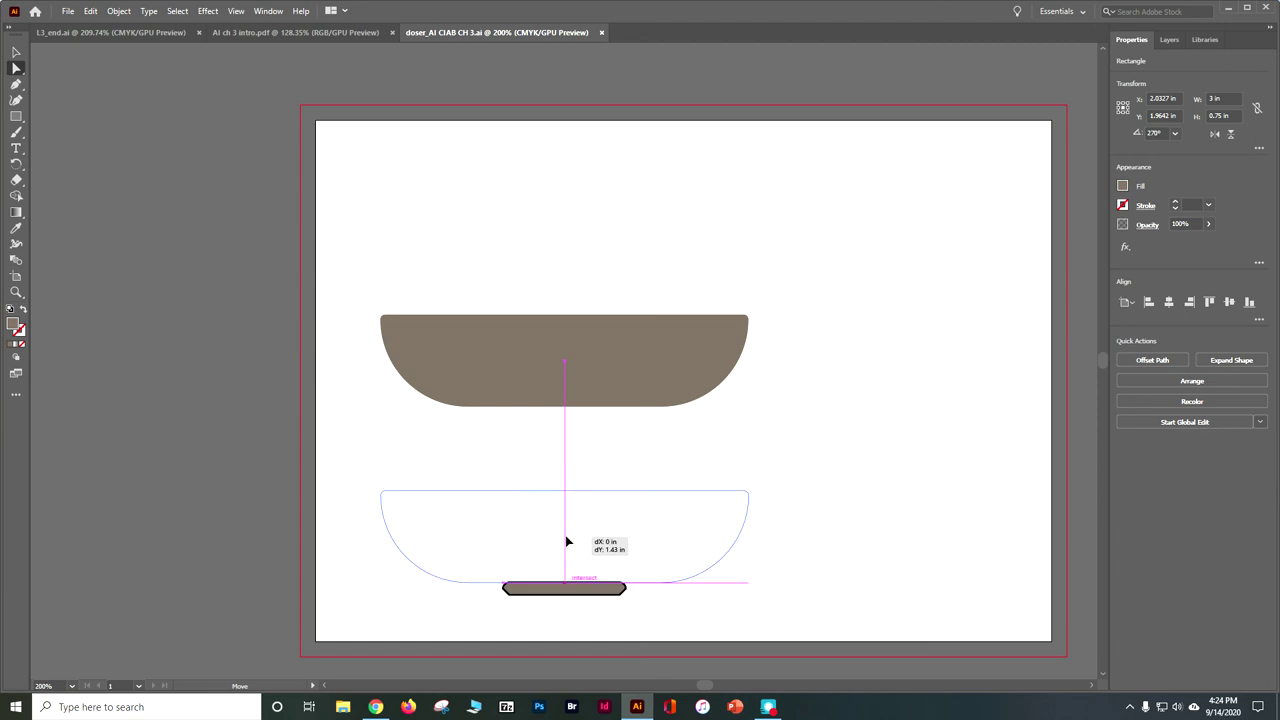
left_click_drag(565, 540, 565, 540)
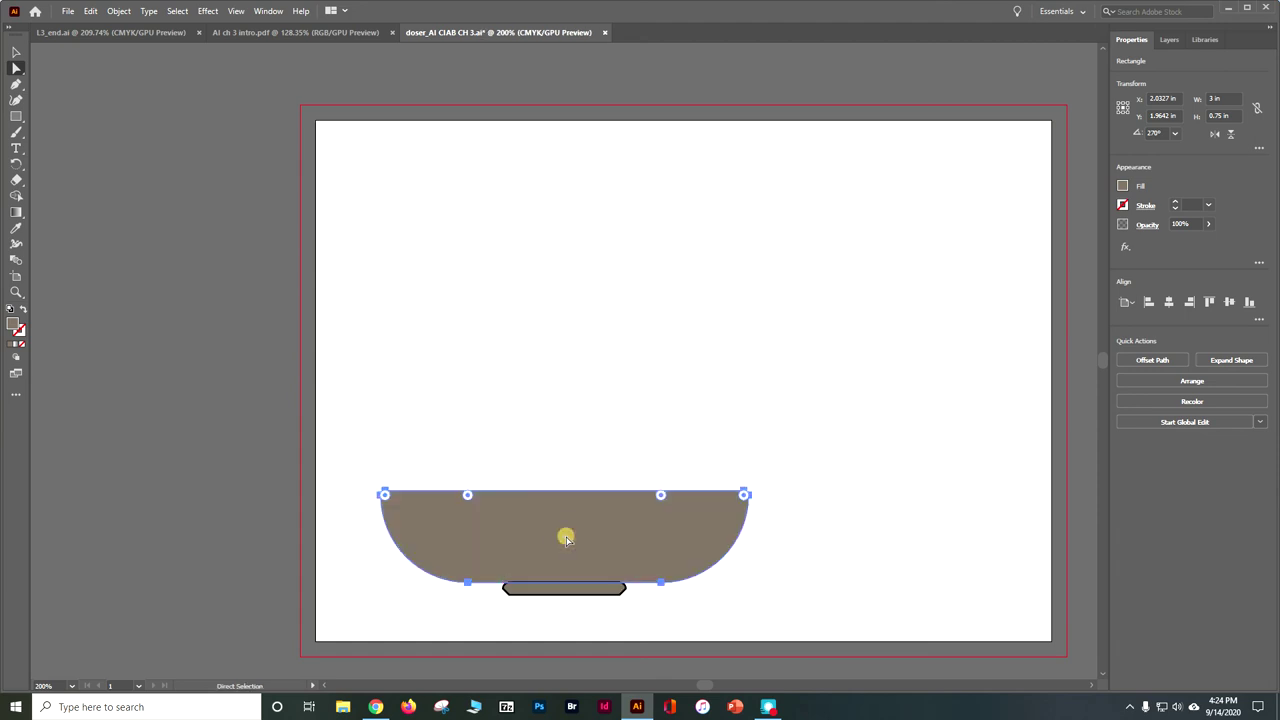
key("ctrl+=")
key("ctrl+=")
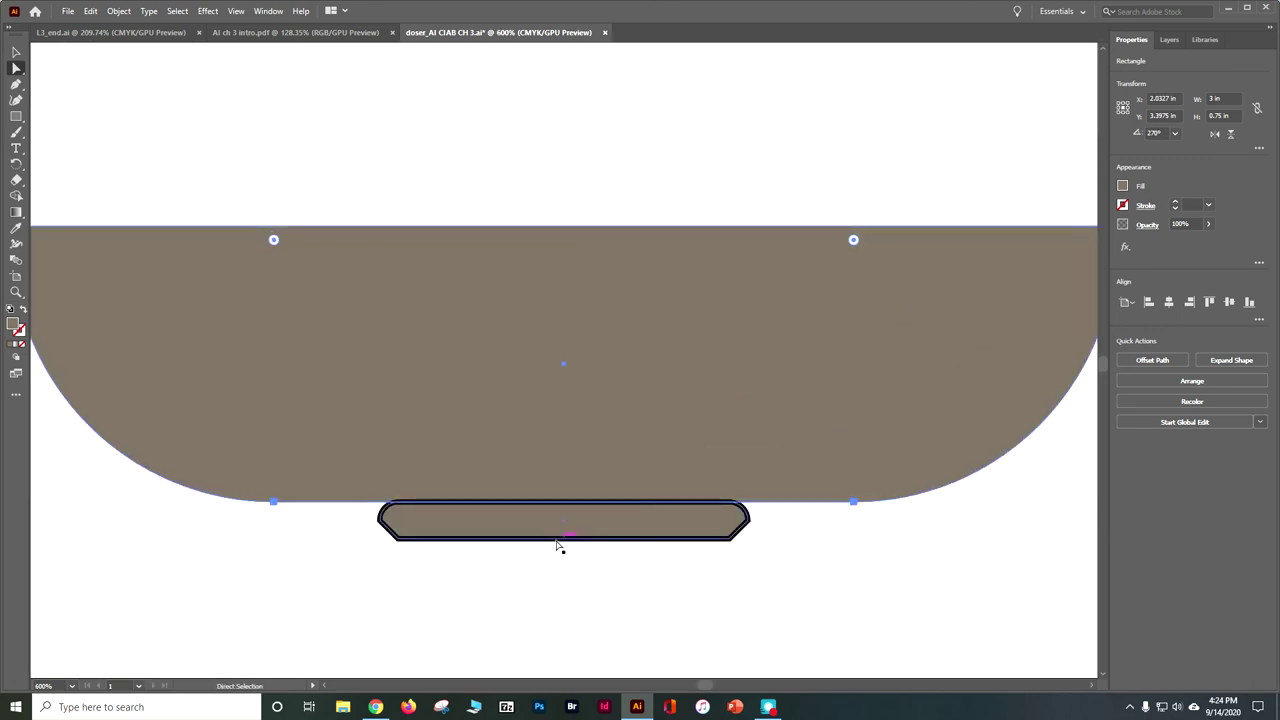
left_click(16, 52)
left_click(393, 546)
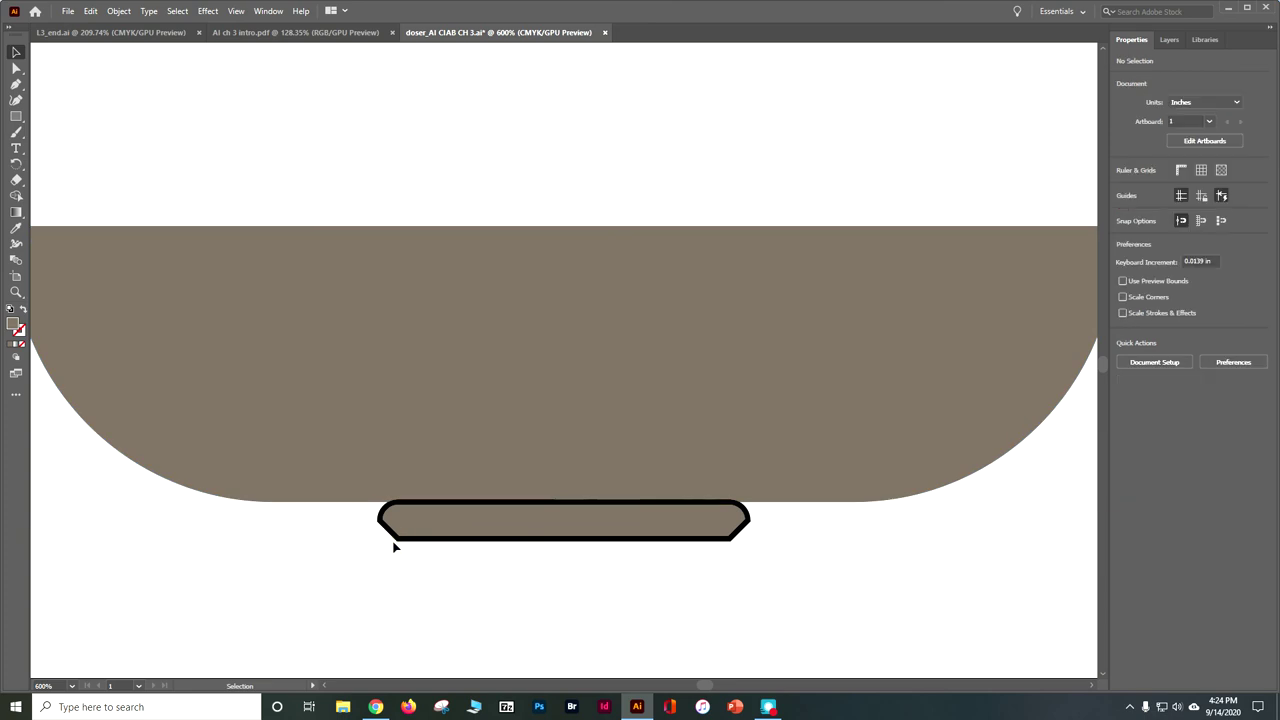
Set the stroke of the small base shape below the bowl to None and save the document
left_click(392, 538)
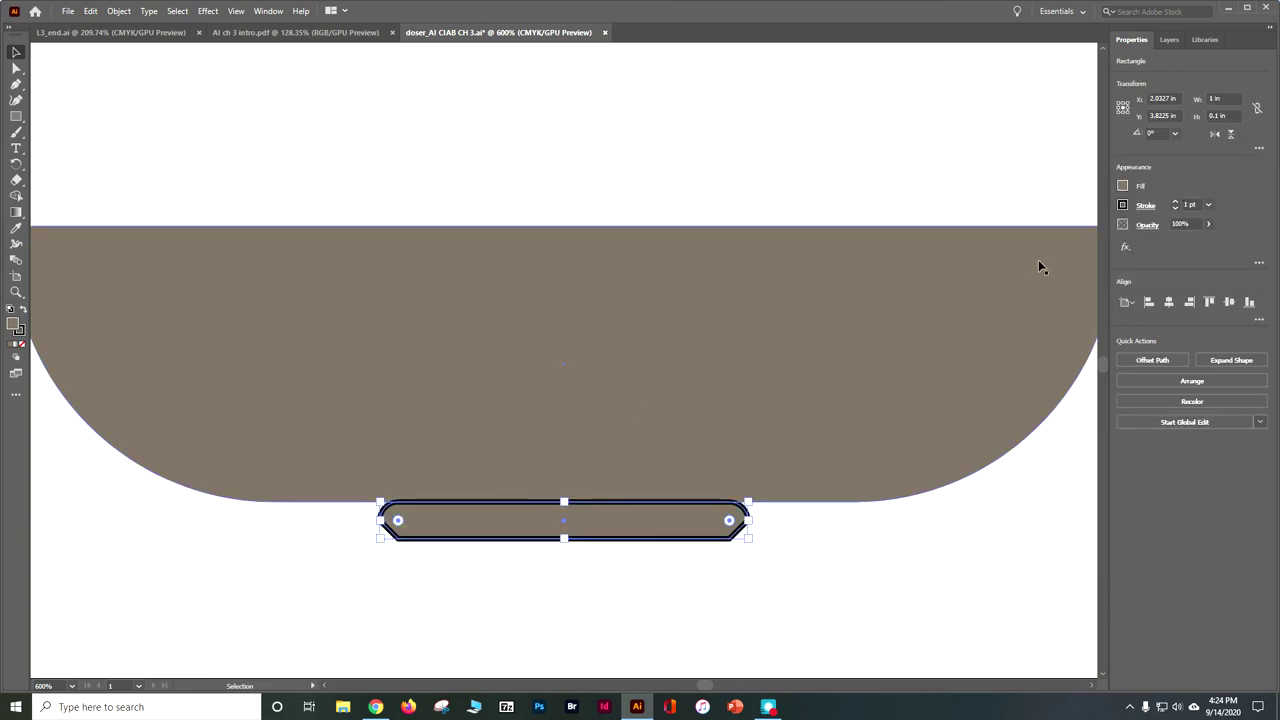
left_click(1145, 205)
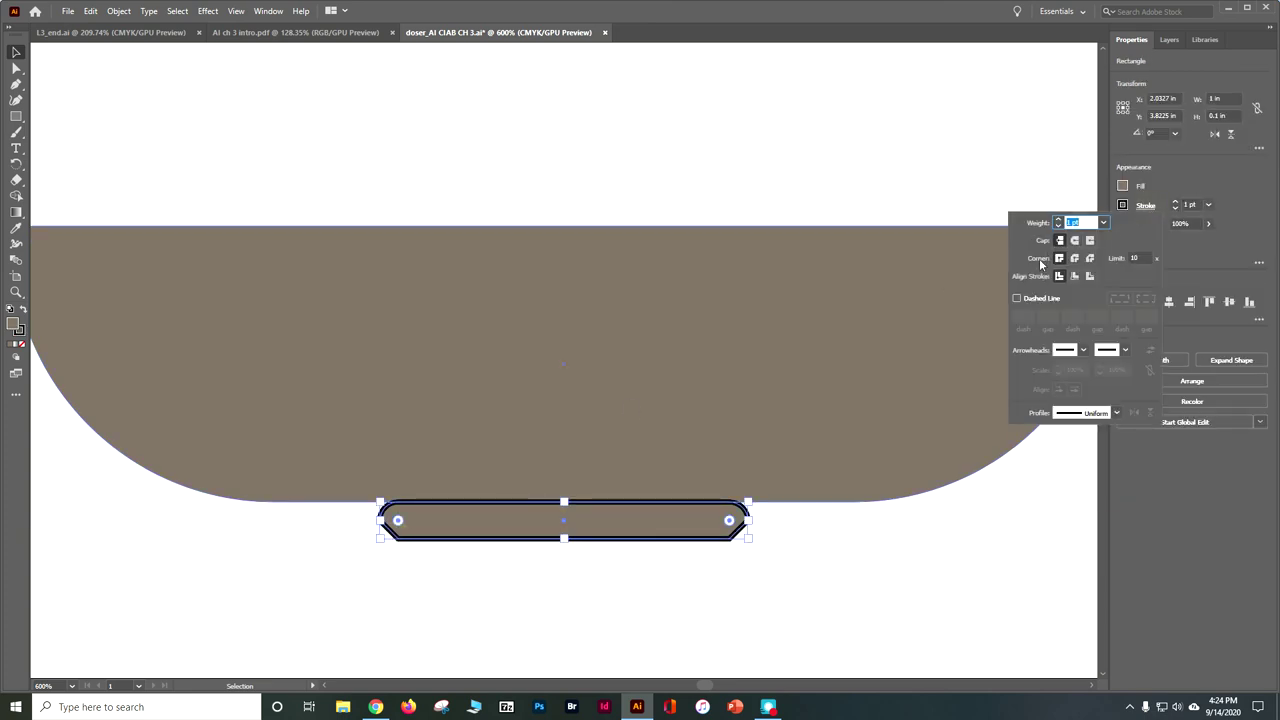
left_click(1122, 204)
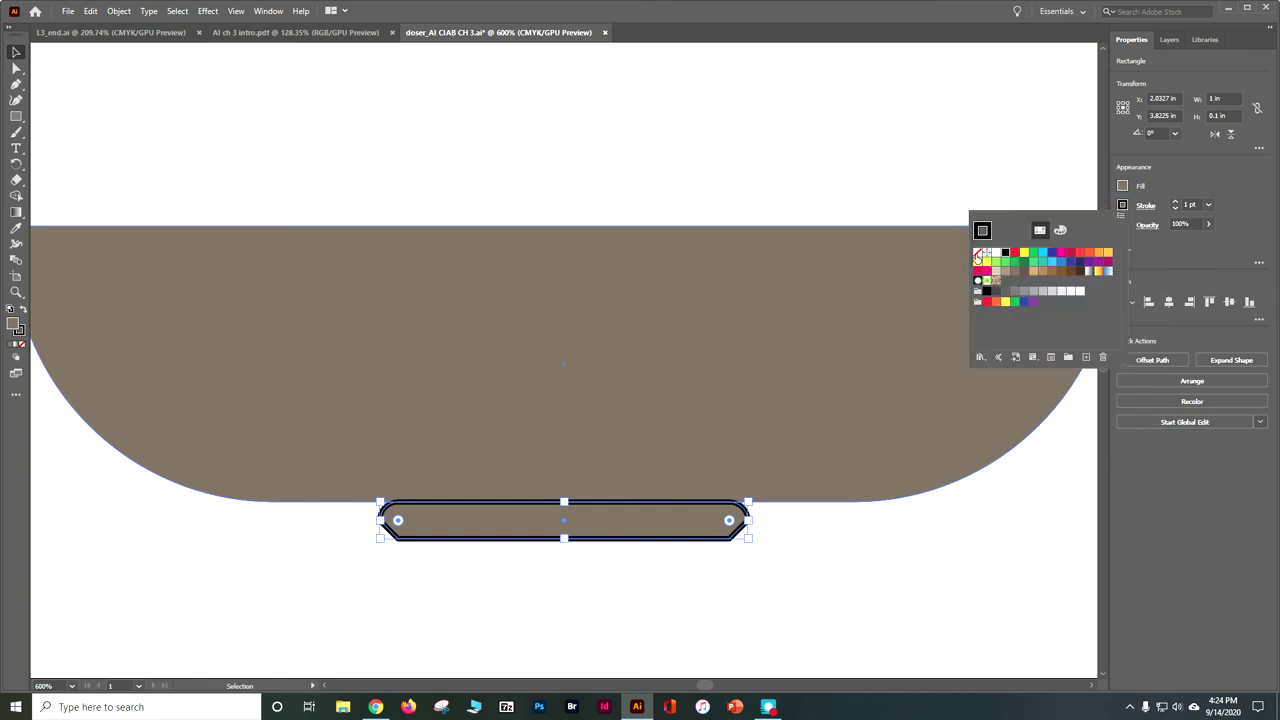
left_click(978, 252)
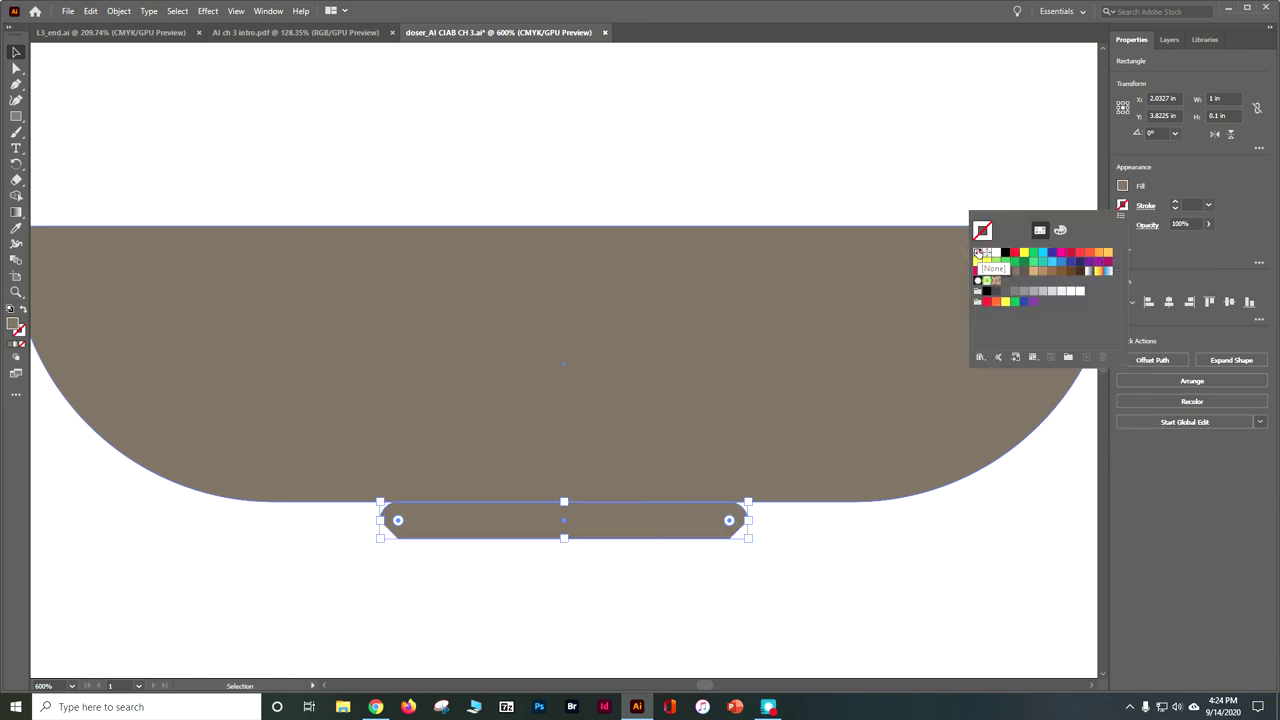
left_click(1014, 558)
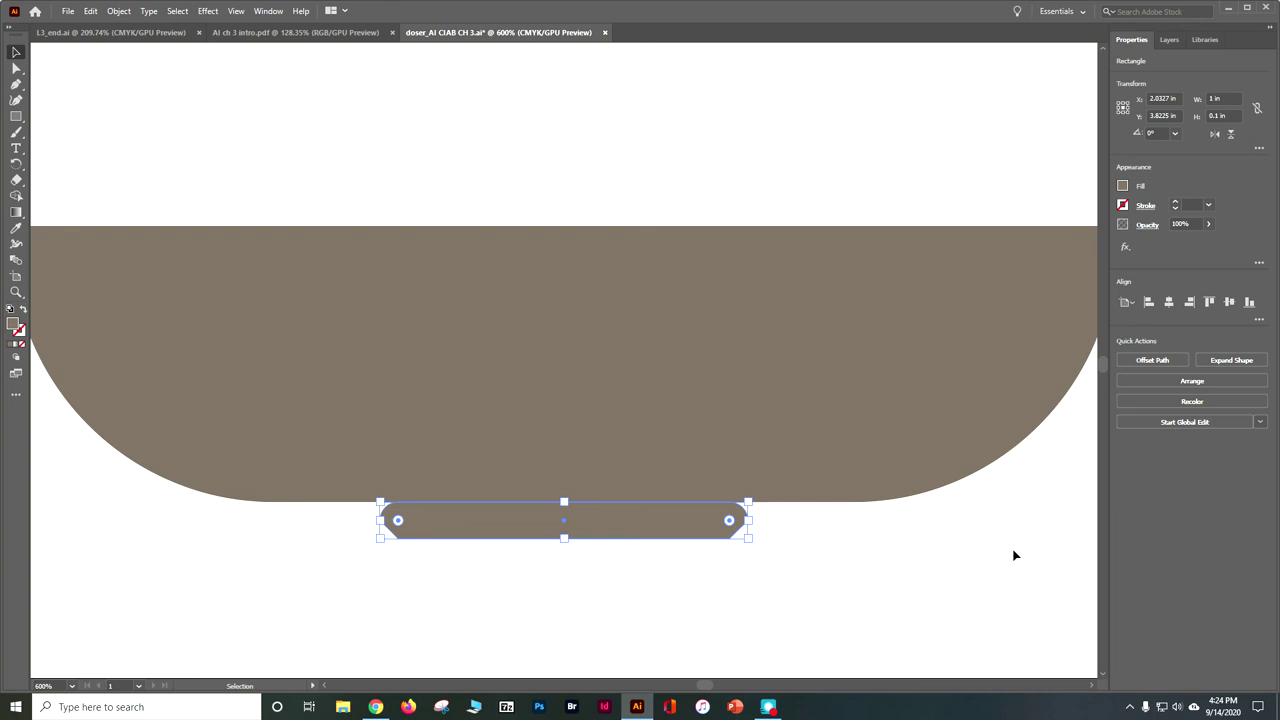
key("ctrl+minus")
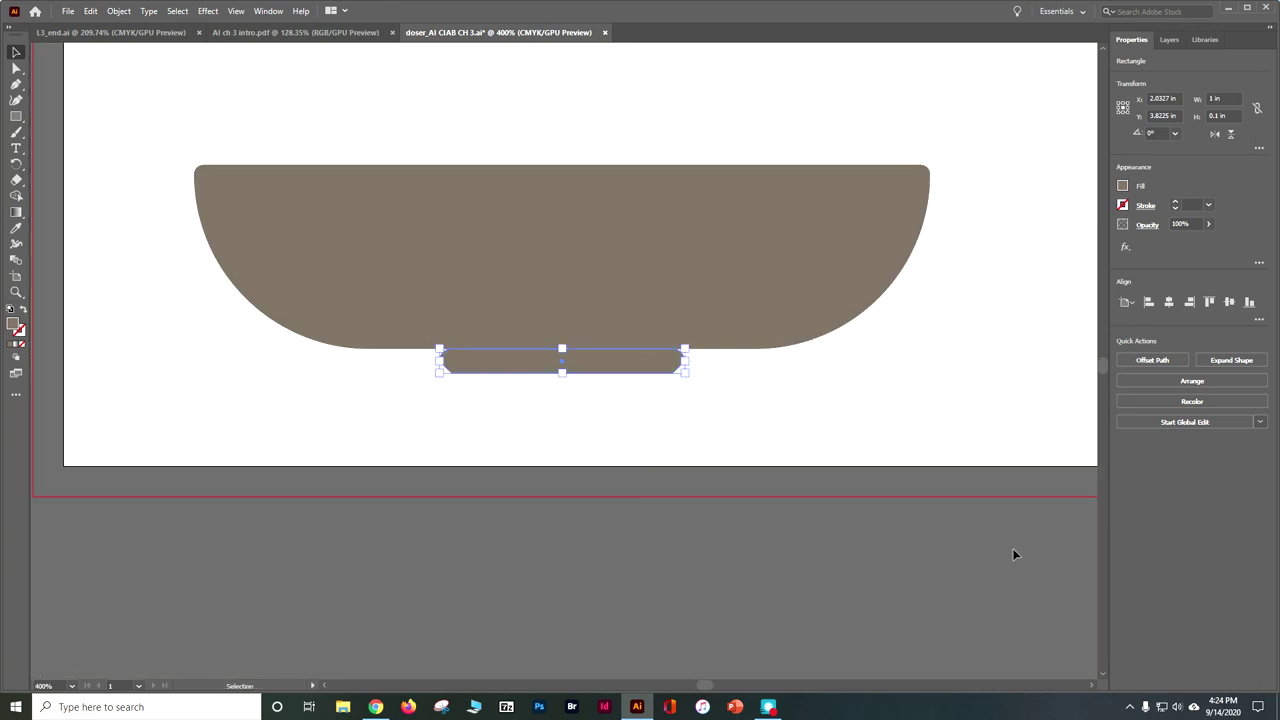
left_click(896, 559)
key("a")
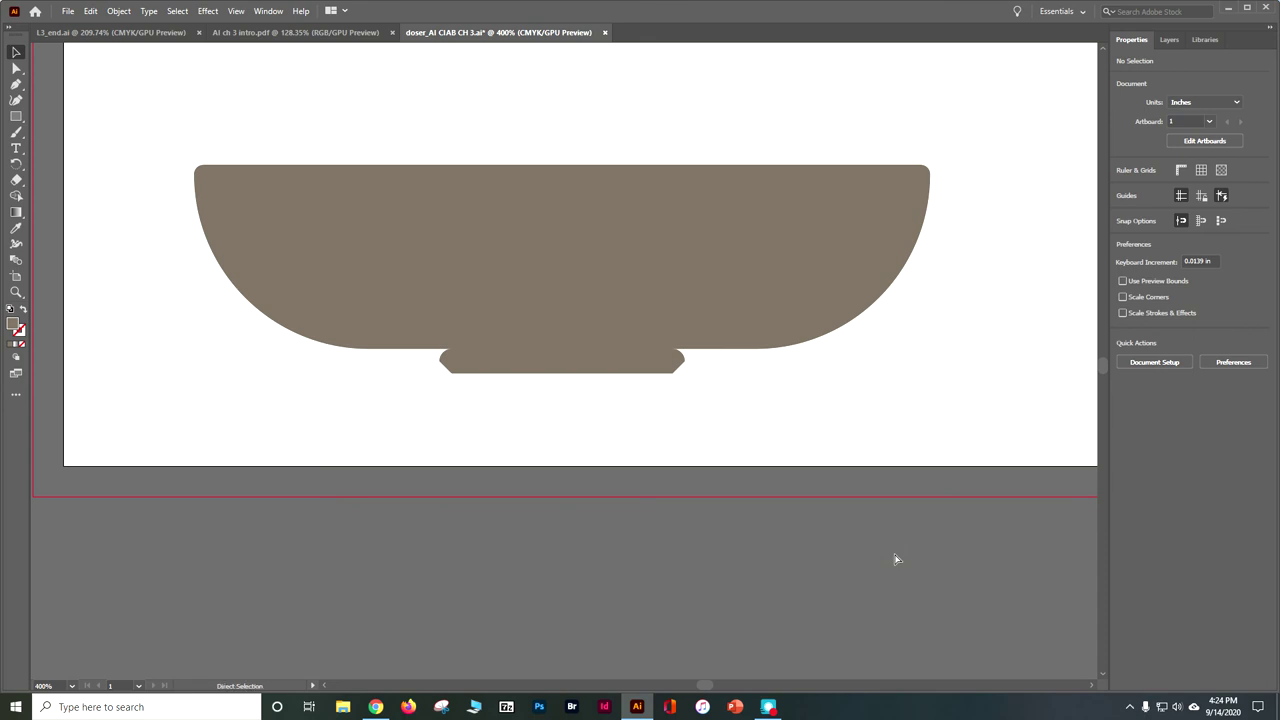
key("ctrl+s")
Draw an upright ellipse about 0.63 in wide and 0.75 in high above the bowl, left of its centre
scroll(782, 456, "up", 5)
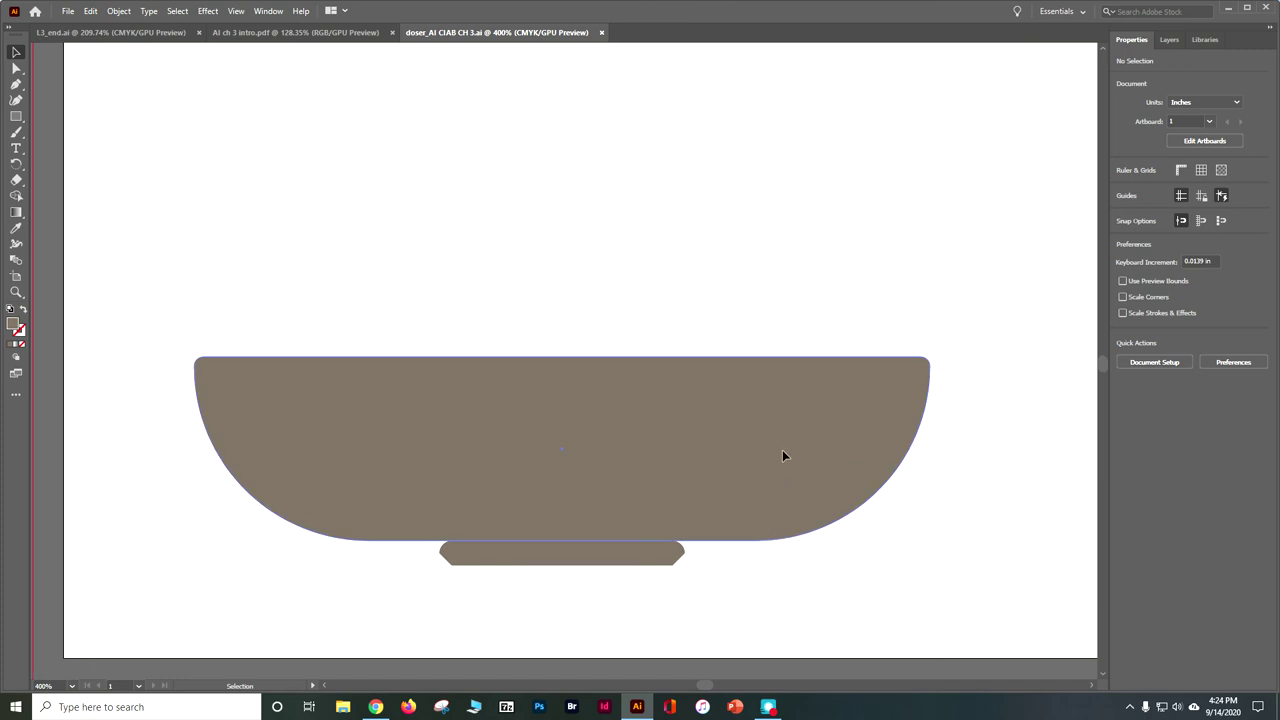
scroll(386, 212, "up", 1)
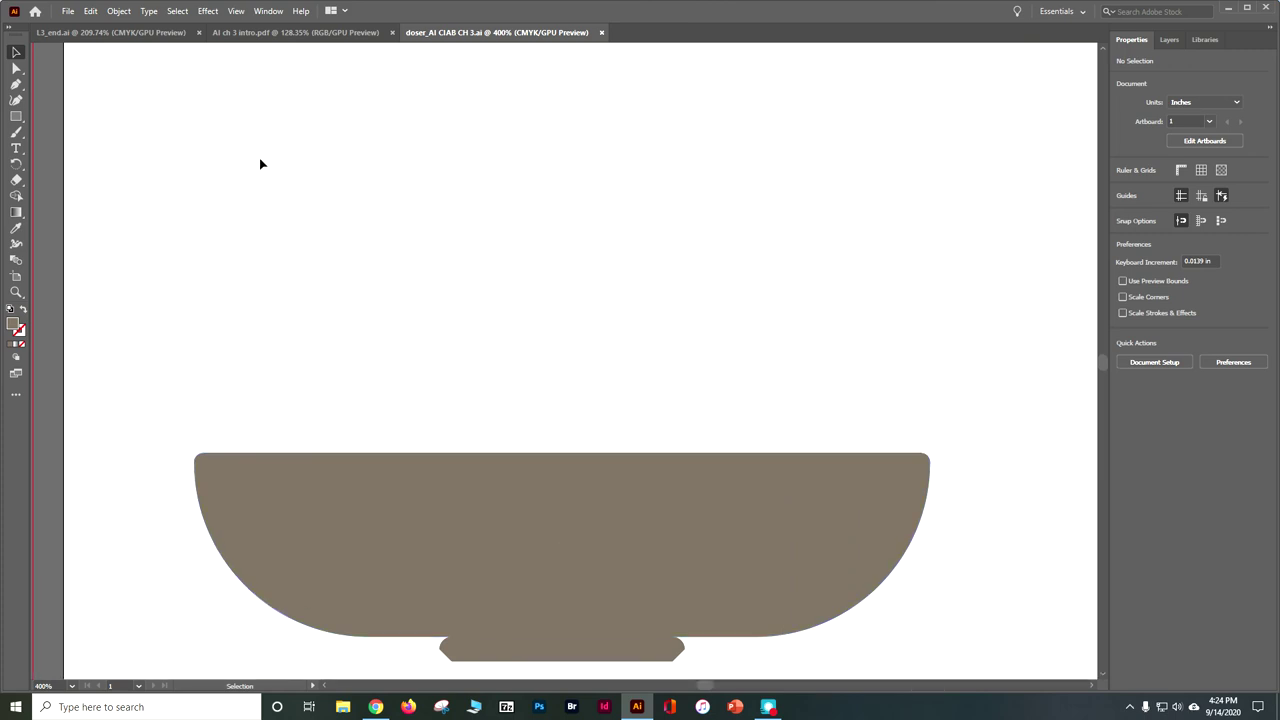
left_click(16, 116)
left_click(46, 133)
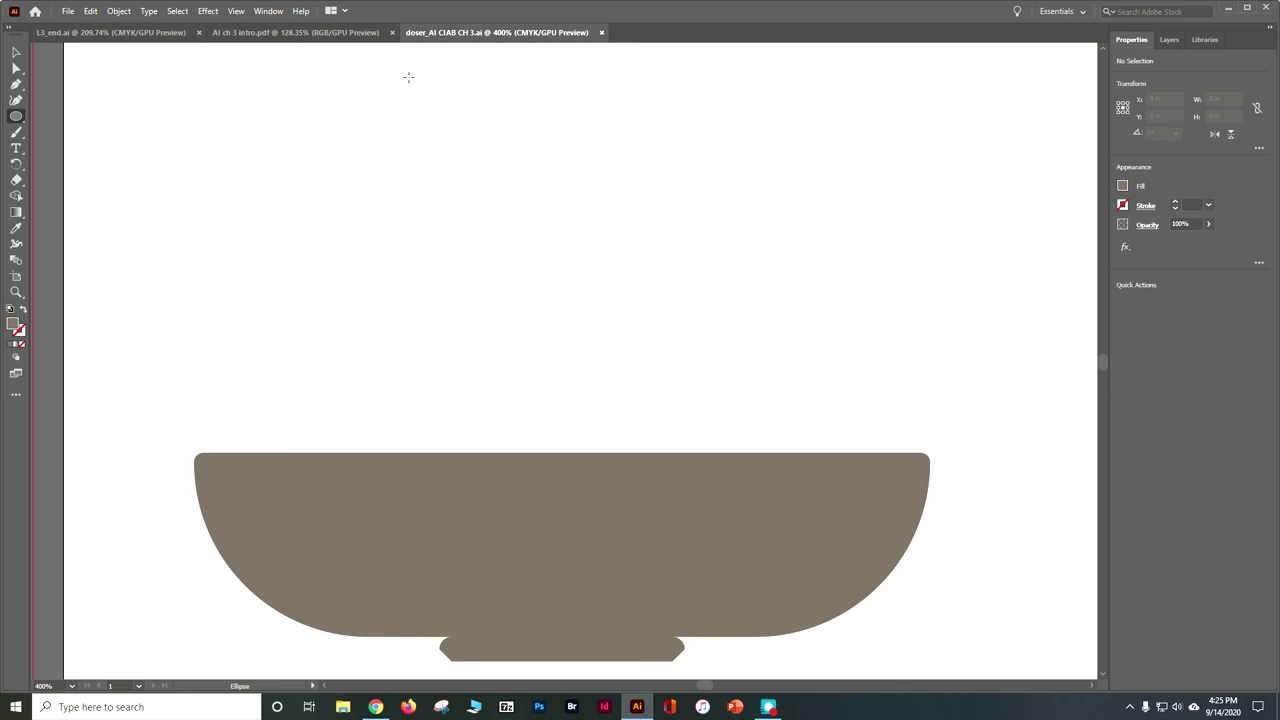
left_click_drag(402, 87, 557, 264)
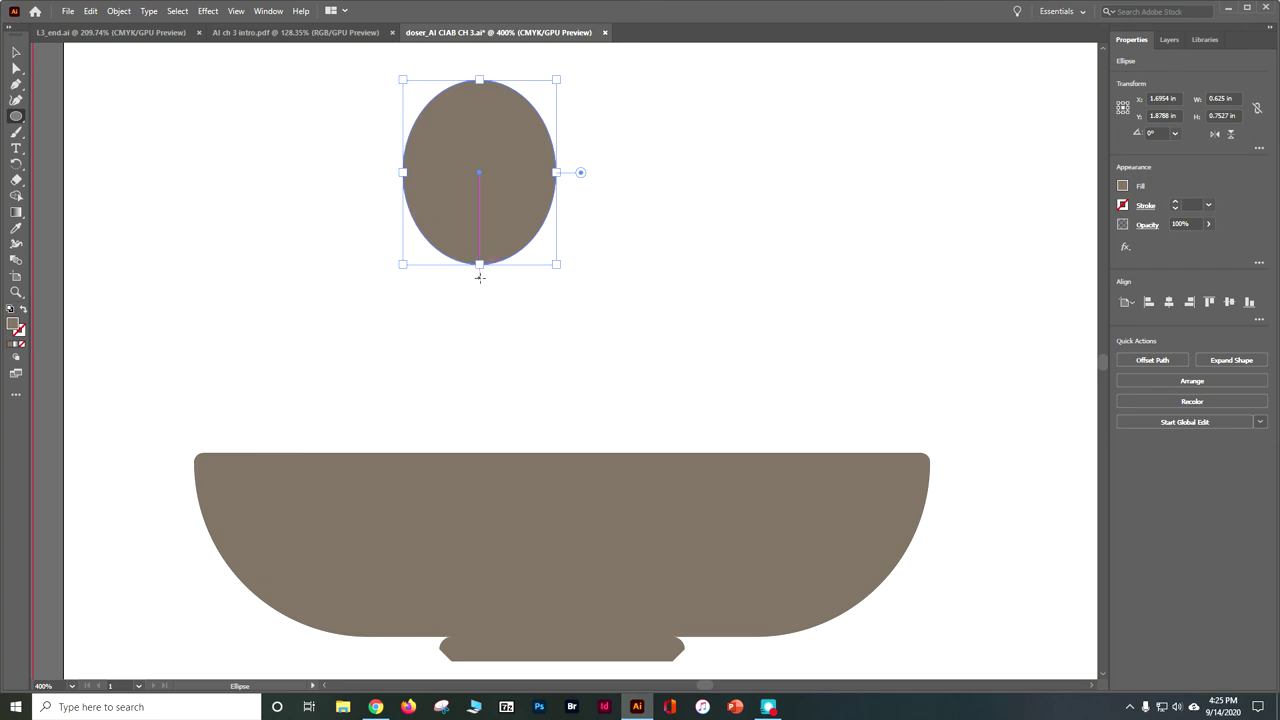
Draw a circle about 0.76 in across, centred beneath the ellipse and overlapping its lower part
left_click_drag(479, 272, 369, 357)
left_click_drag(586, 168, 572, 181)
left_click(513, 135)
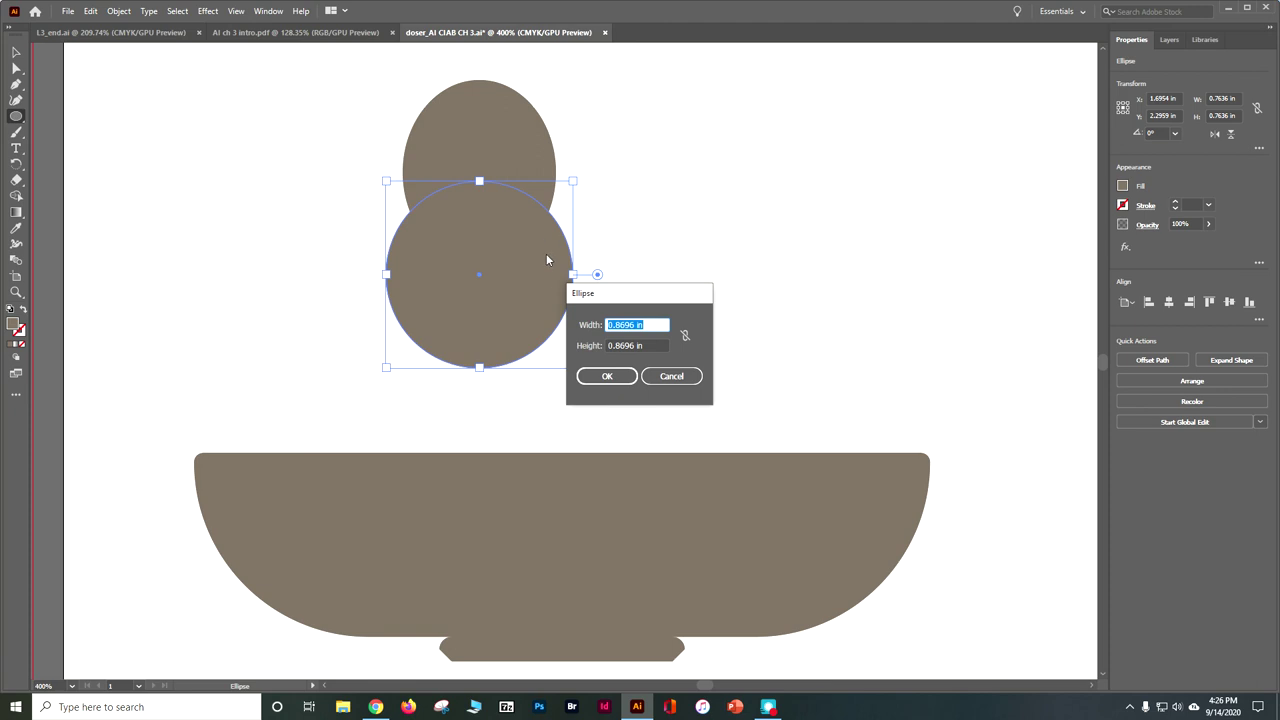
left_click(671, 376)
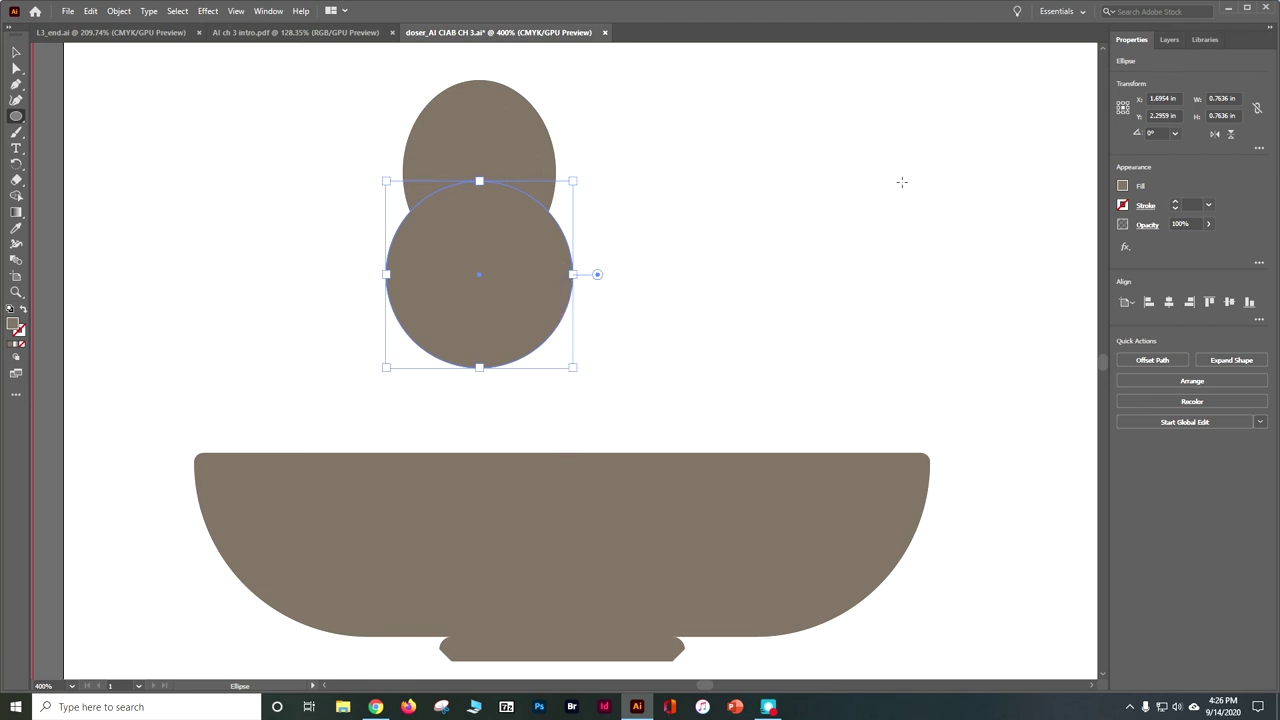
Set the lower circle's width and height to 1 in each, without constrained proportions
left_click(1230, 98)
type("1")
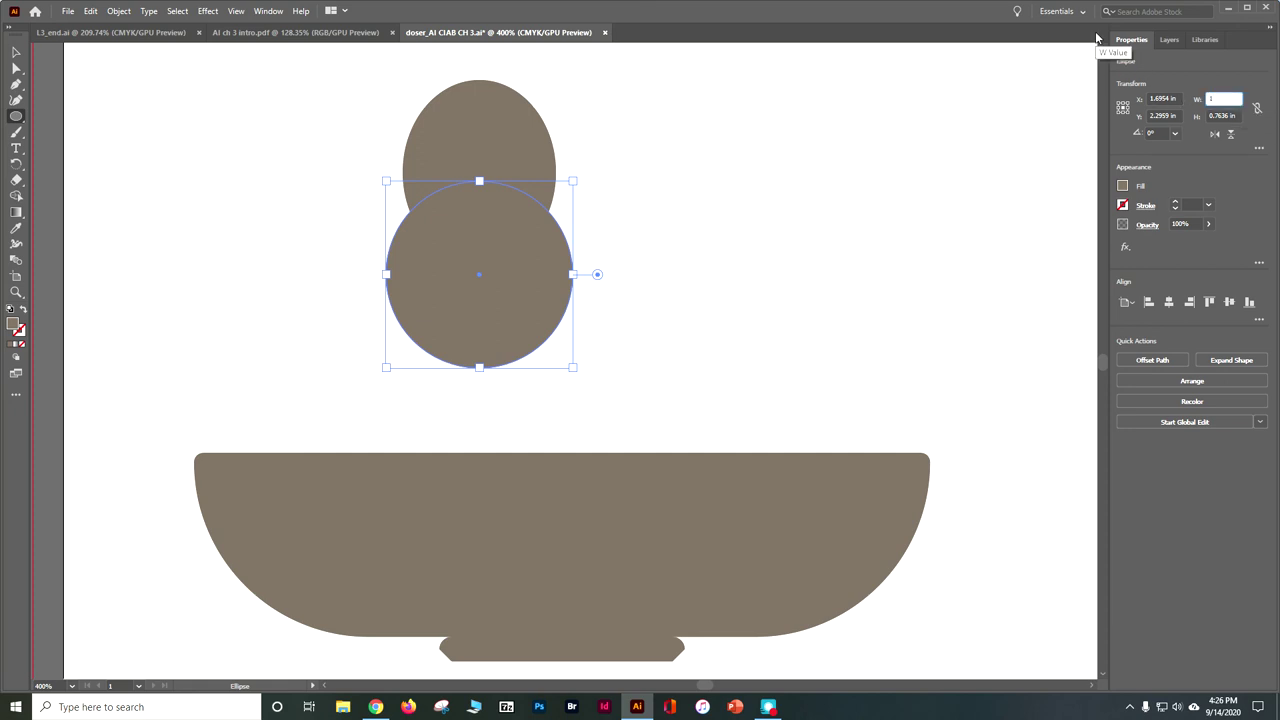
left_click(1257, 107)
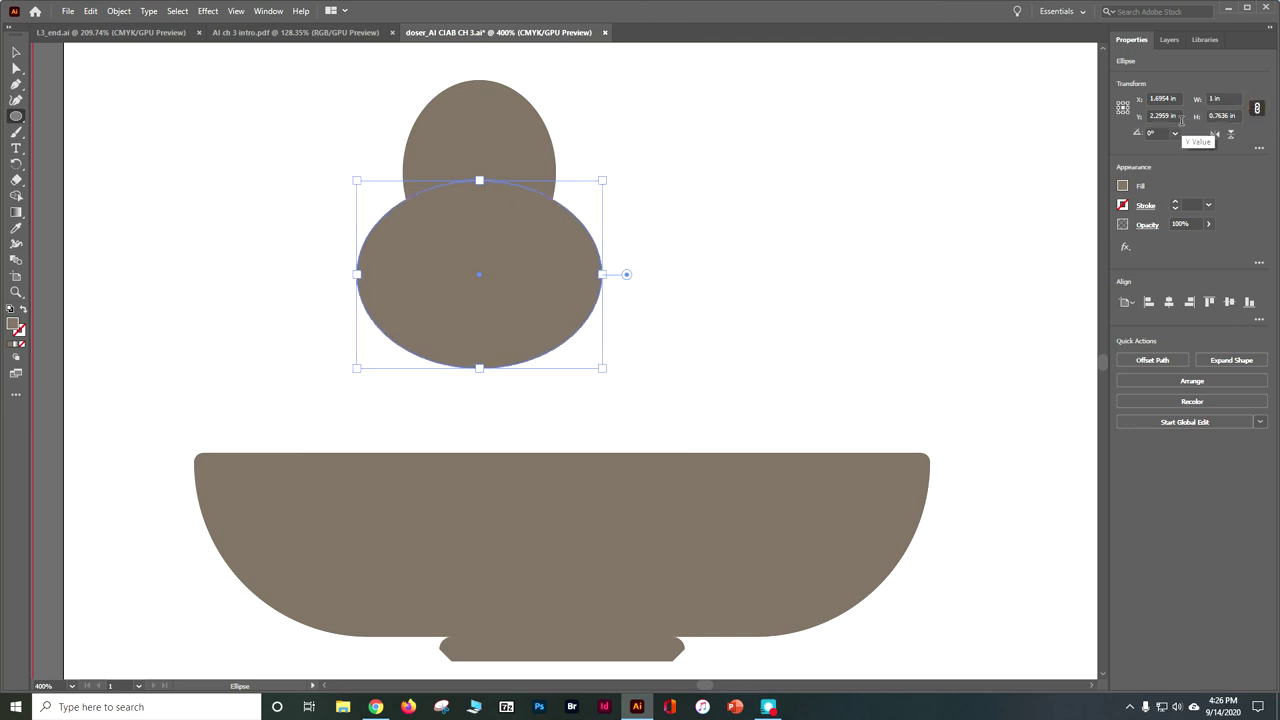
left_click(1222, 116)
type("1")
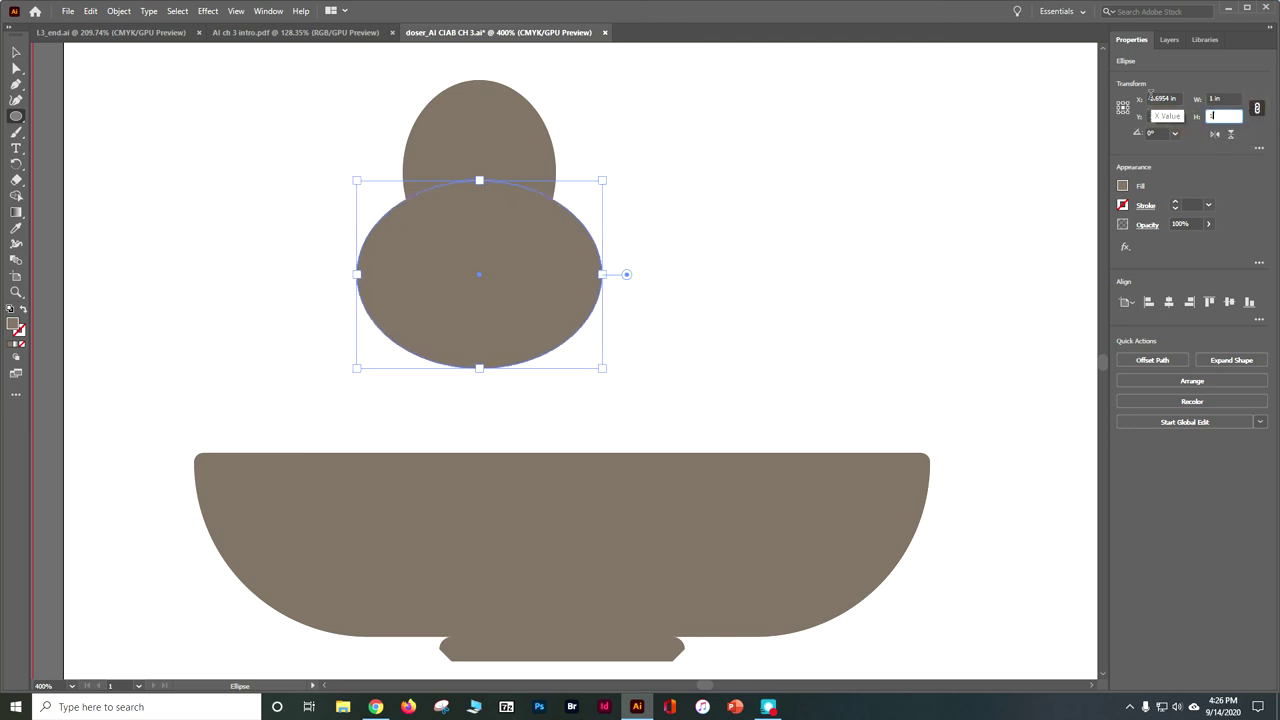
key("Return")
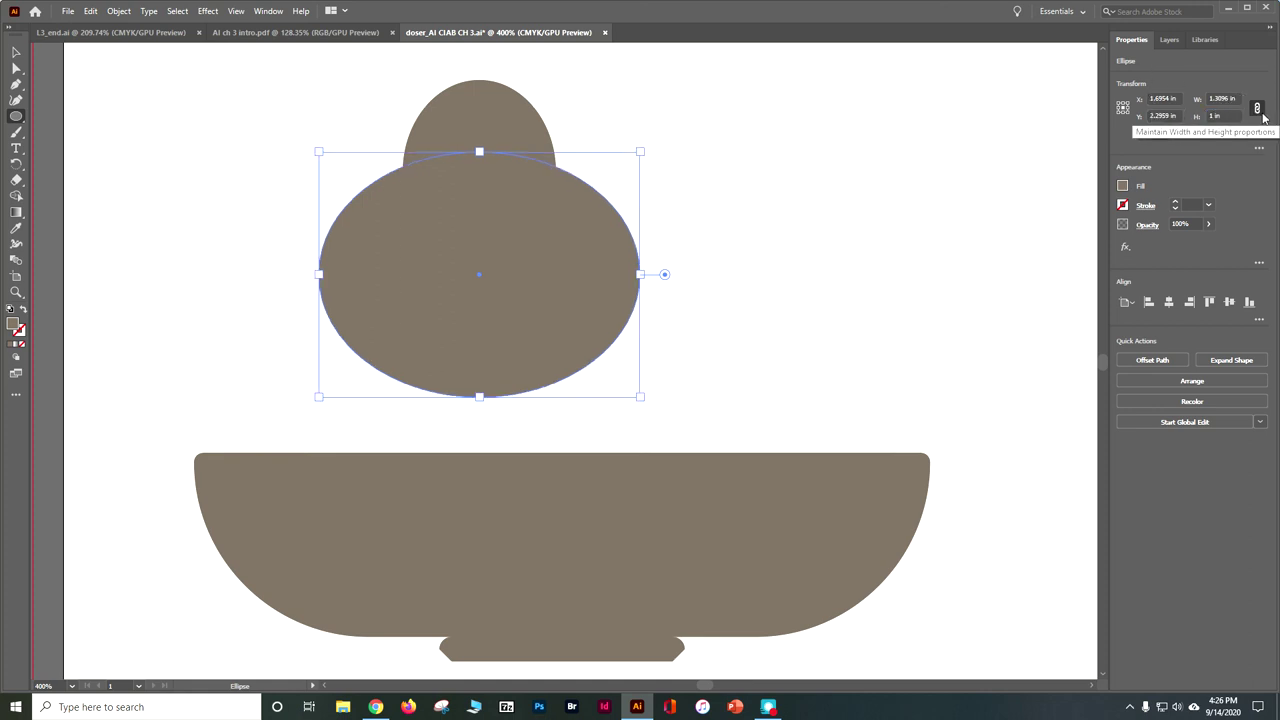
left_click(1236, 98)
type("1")
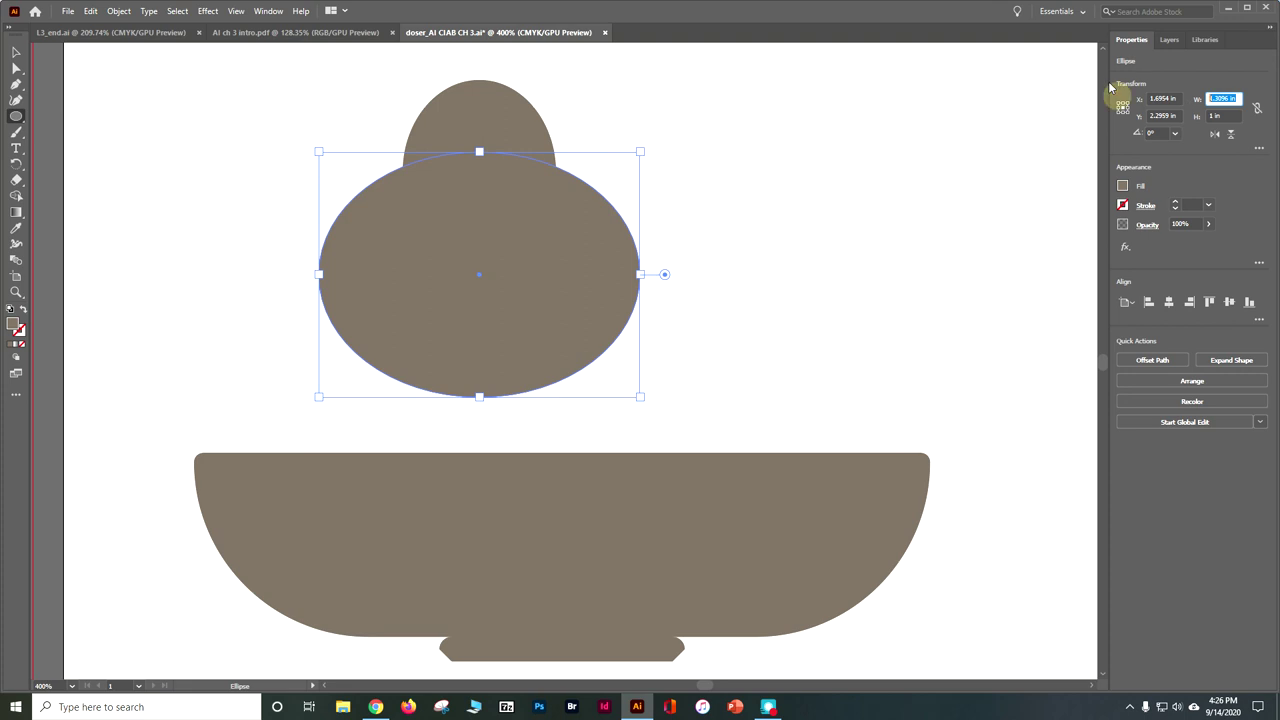
key("Return")
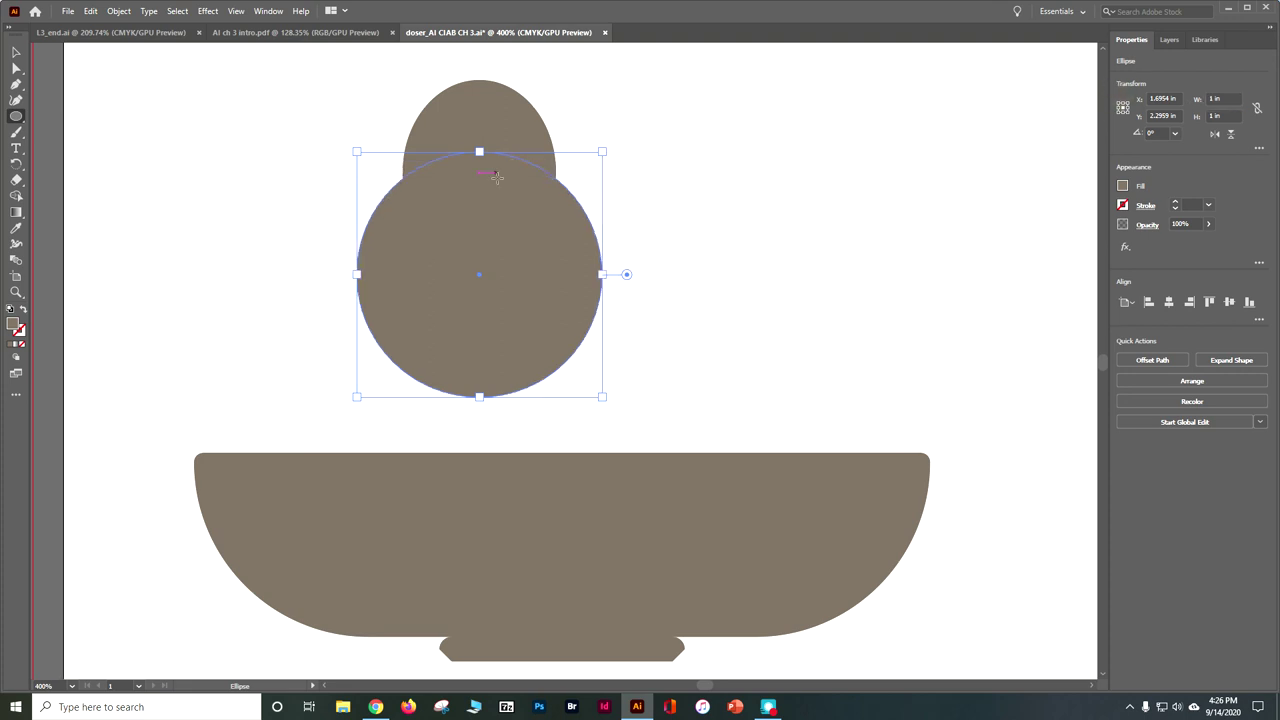
Move the 1 in circle straight down about 0.1 in so it still overlaps the ellipse, and deselect it
left_click(13, 50)
left_click_drag(481, 200, 489, 236)
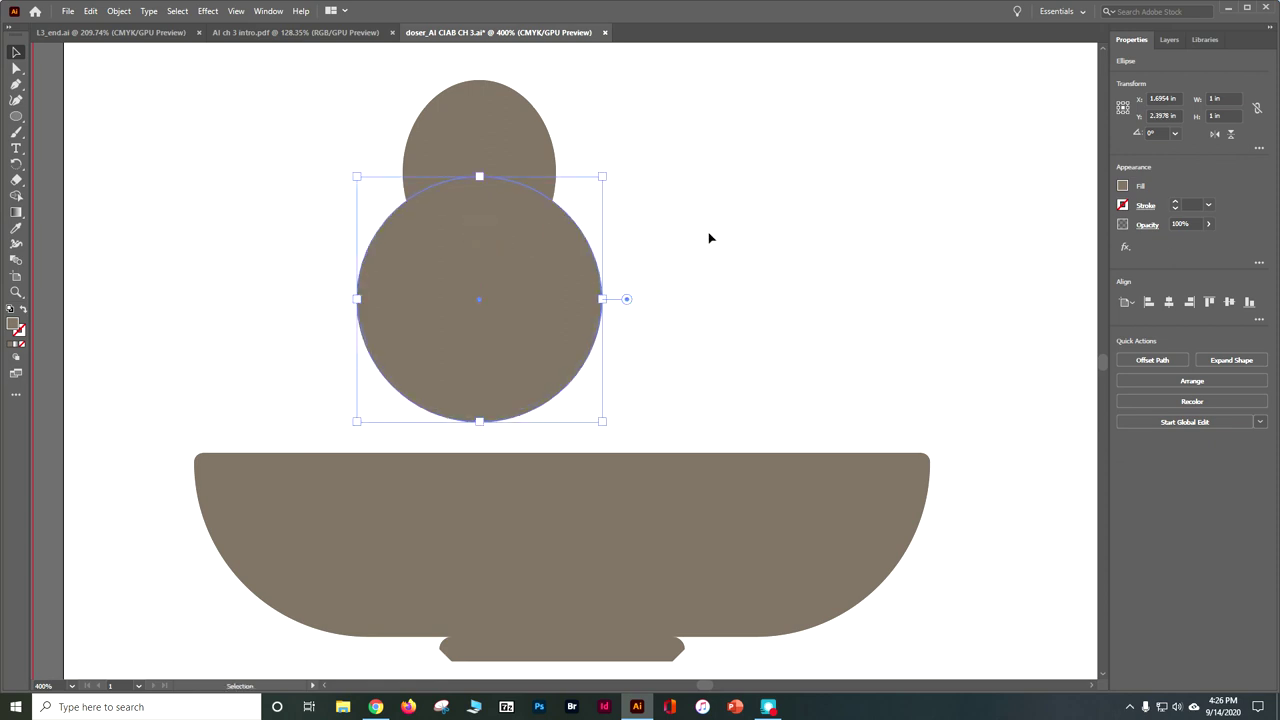
left_click(712, 238)
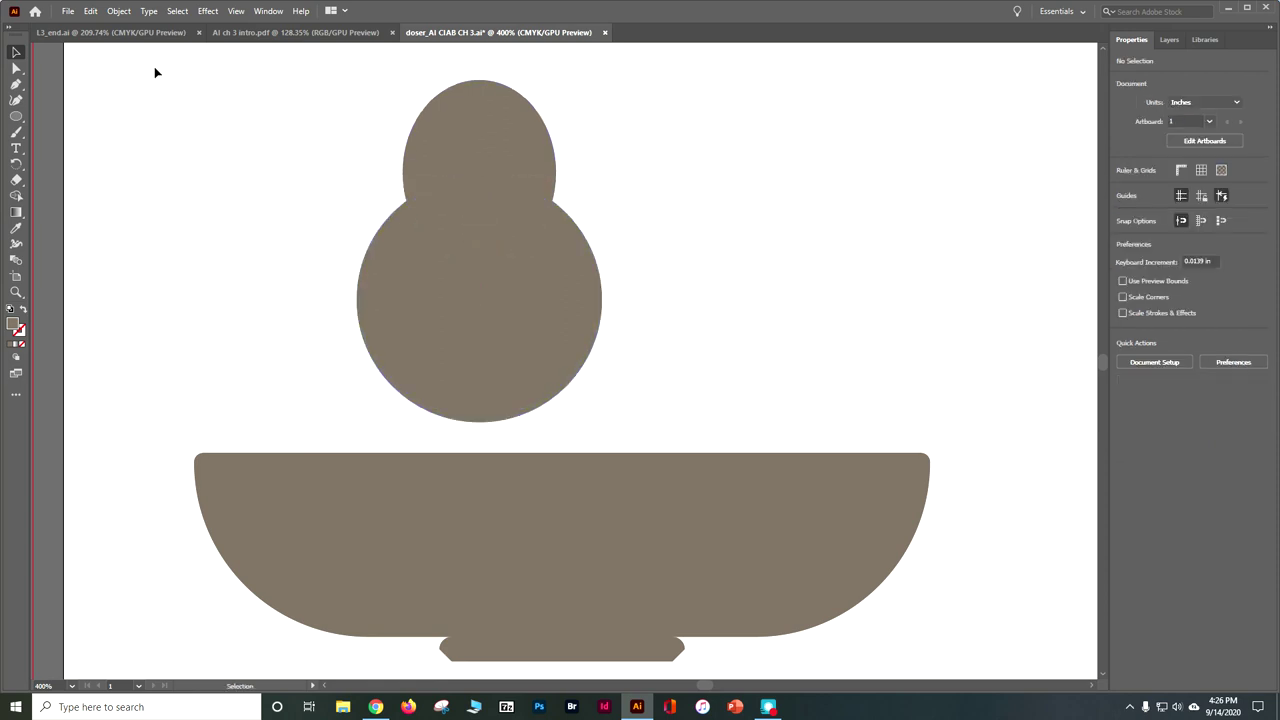
Group the overlapping ellipse and circle and fill the group with light green
left_click_drag(237, 71, 514, 263)
left_click(1140, 412)
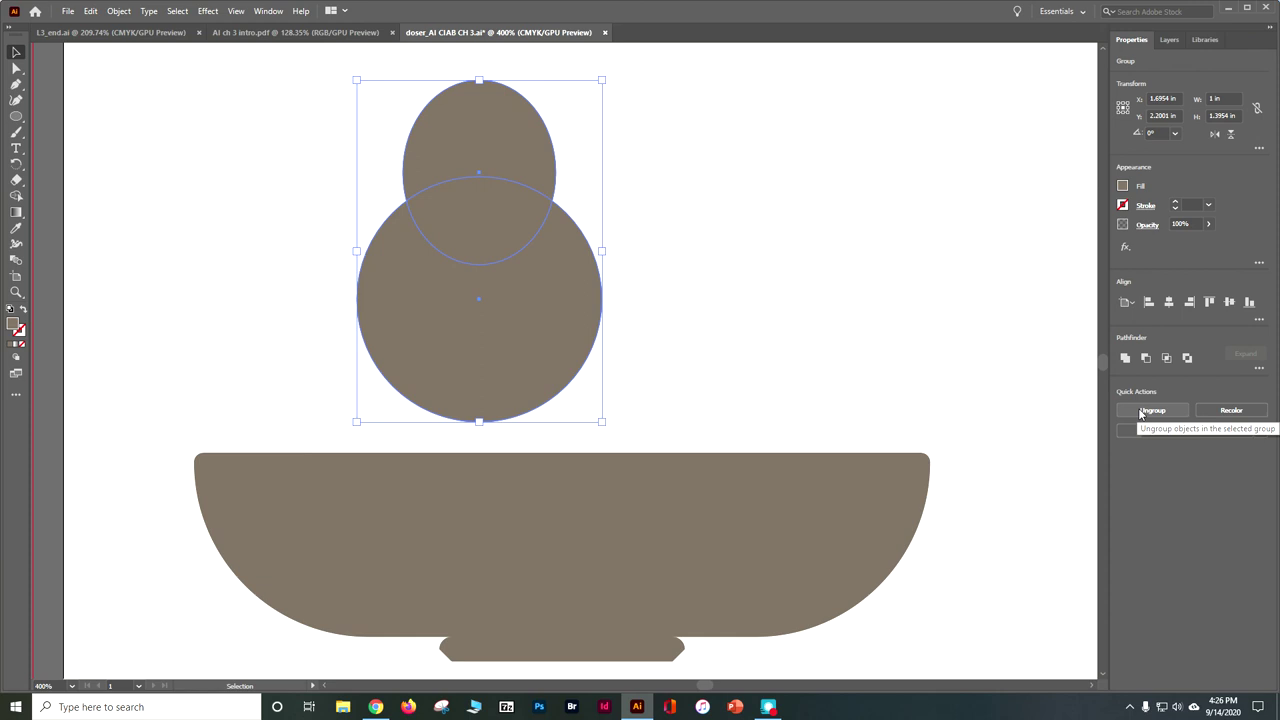
left_click(1123, 186)
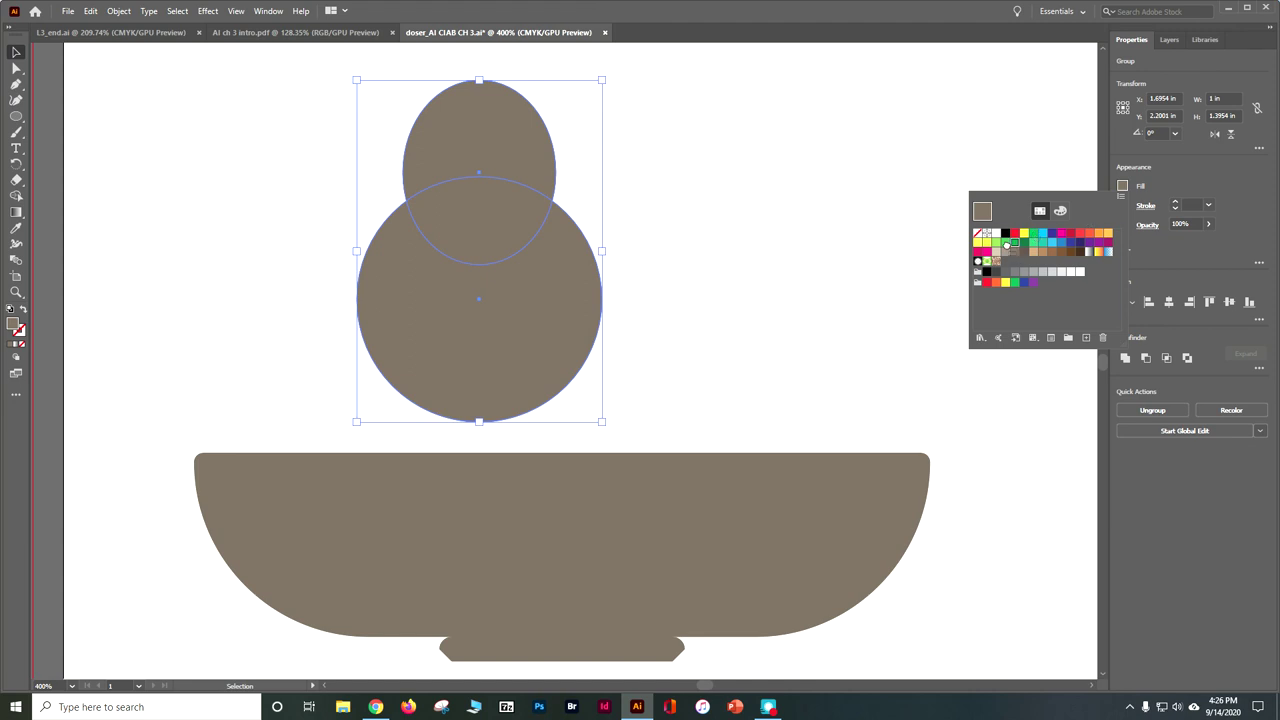
left_click(998, 244)
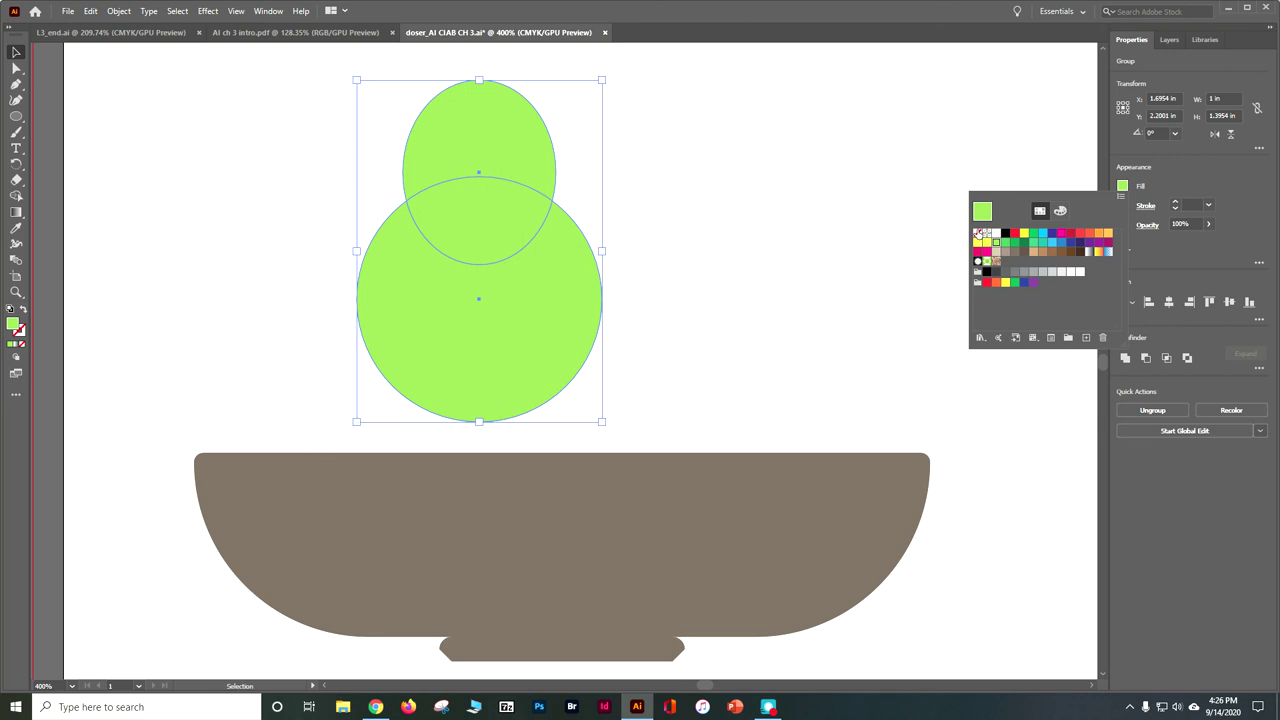
left_click(1043, 421)
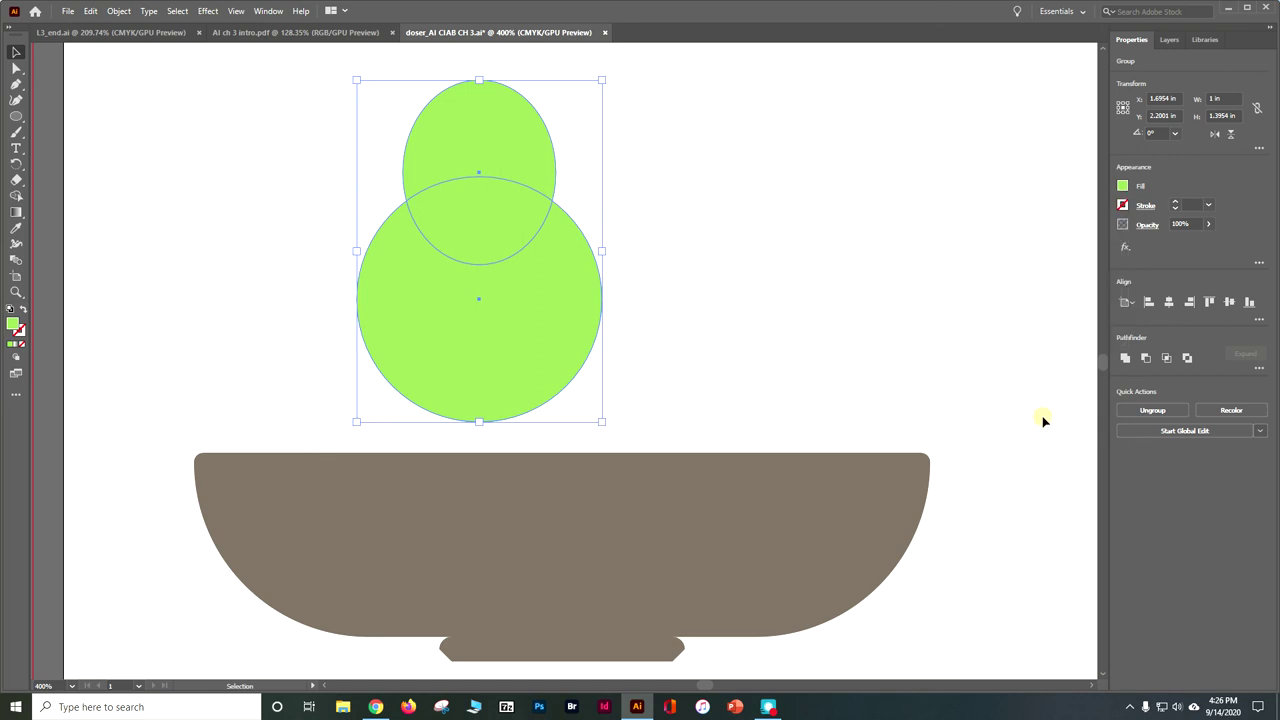
Deselect the green pear shape and save the document
left_click(177, 11)
left_click(181, 55)
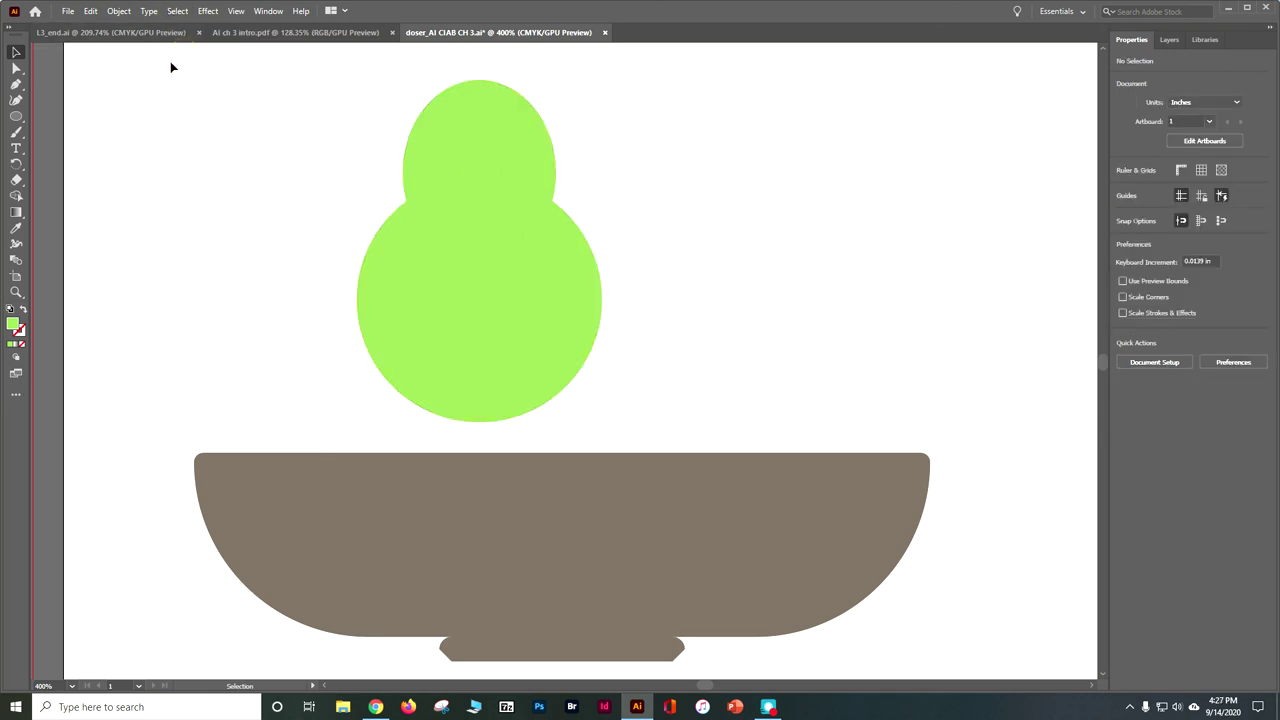
key("a")
key("v")
key("ctrl+s")
Draw a green circle about 0.7 in across to the pear's right and place an overlapping copy about 0.36 in to its right
left_click(17, 117)
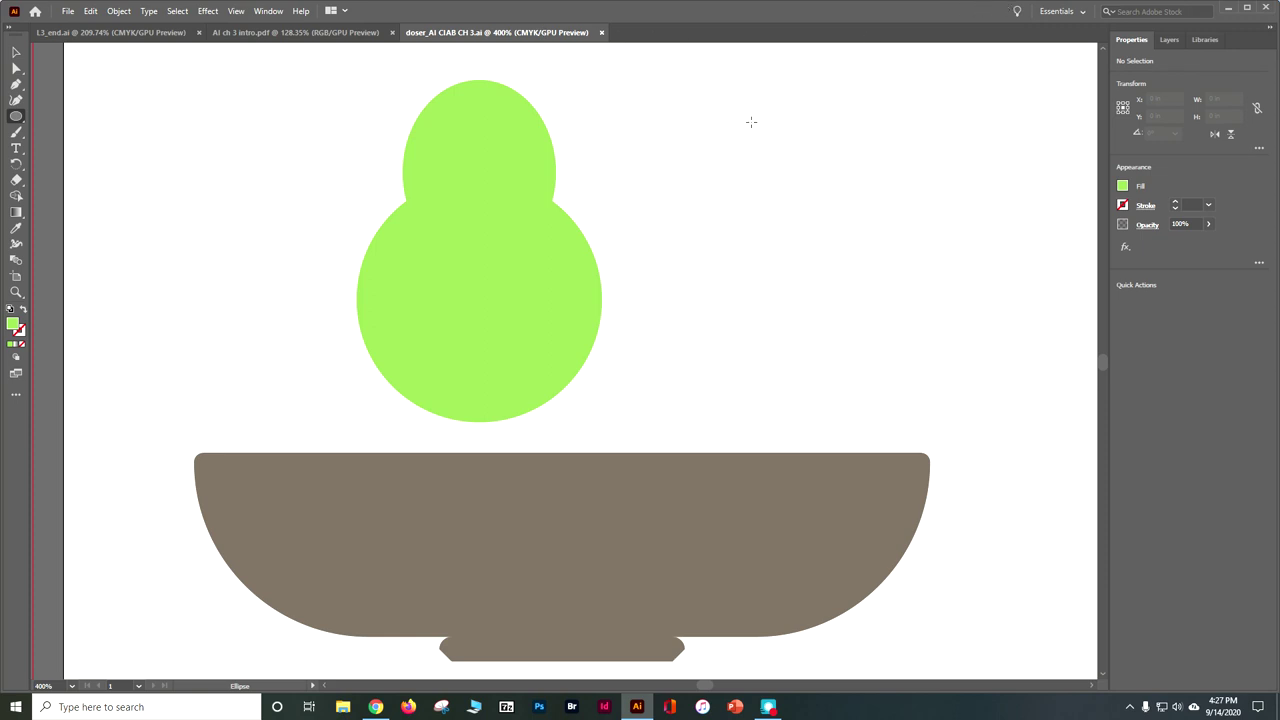
left_click_drag(732, 150, 896, 323)
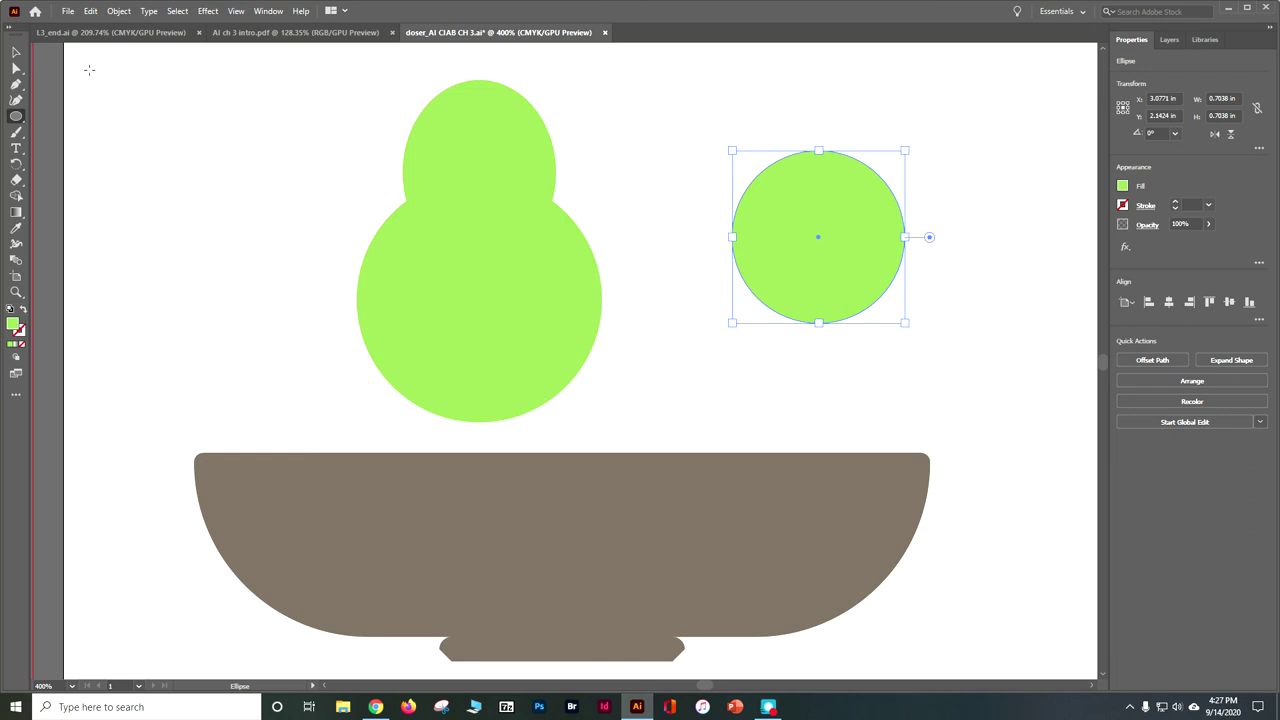
left_click(16, 51)
left_click_drag(816, 251, 905, 245)
key("Down")
key("Down")
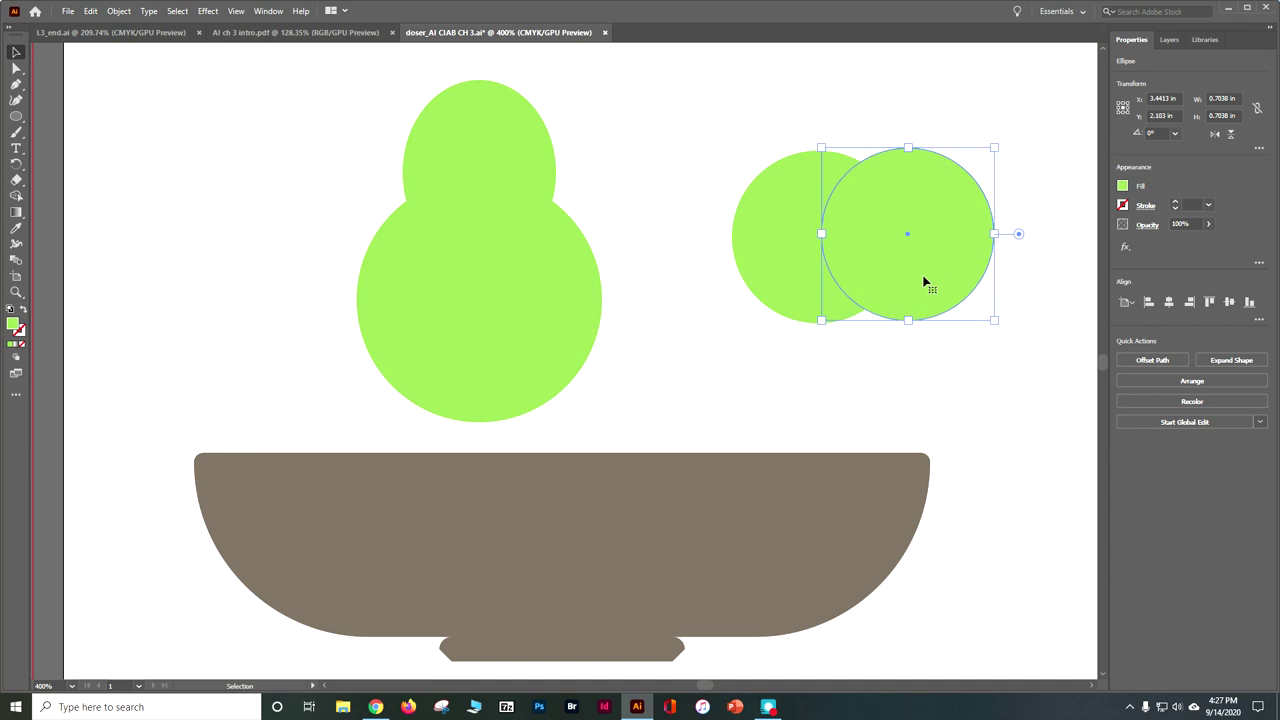
left_click(963, 343)
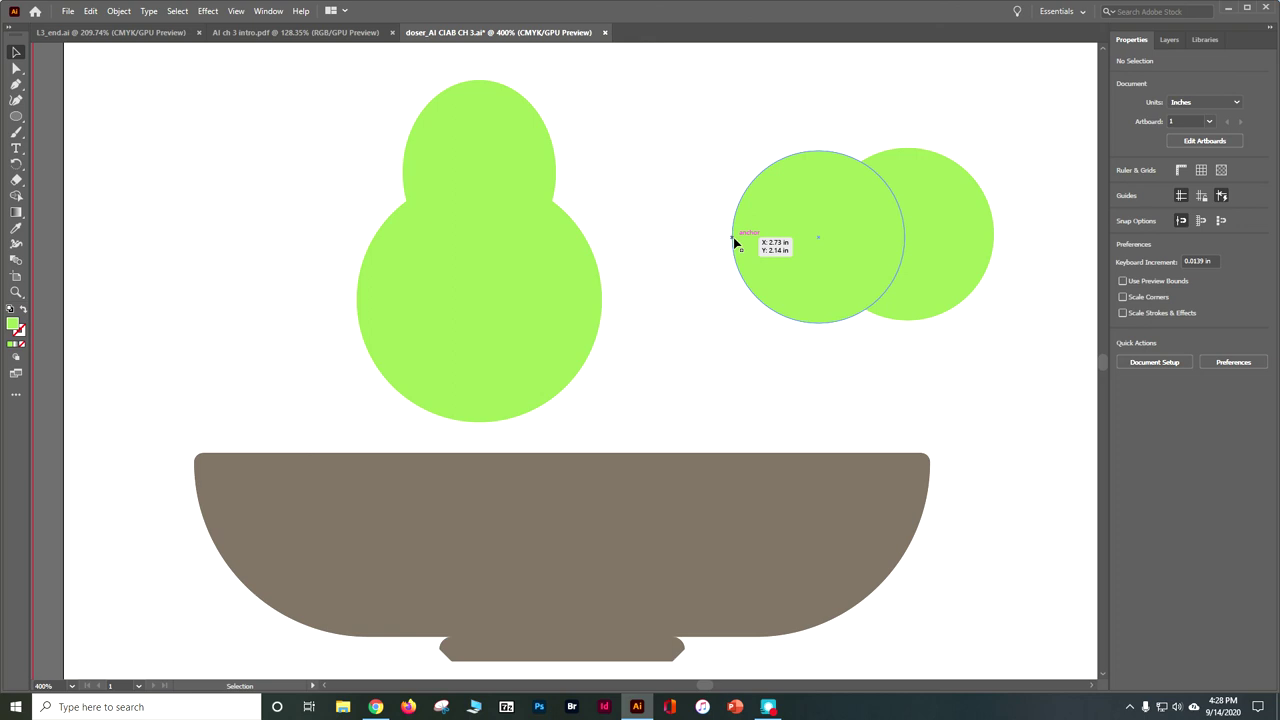
Draw a larger green circle about 1.1 in across below the two small circles, overlapping them and the bowl
mouse_move(733, 237)
left_mouse_down()
mouse_move(746, 254)
mouse_move(733, 261)
mouse_move(730, 240)
left_mouse_up()
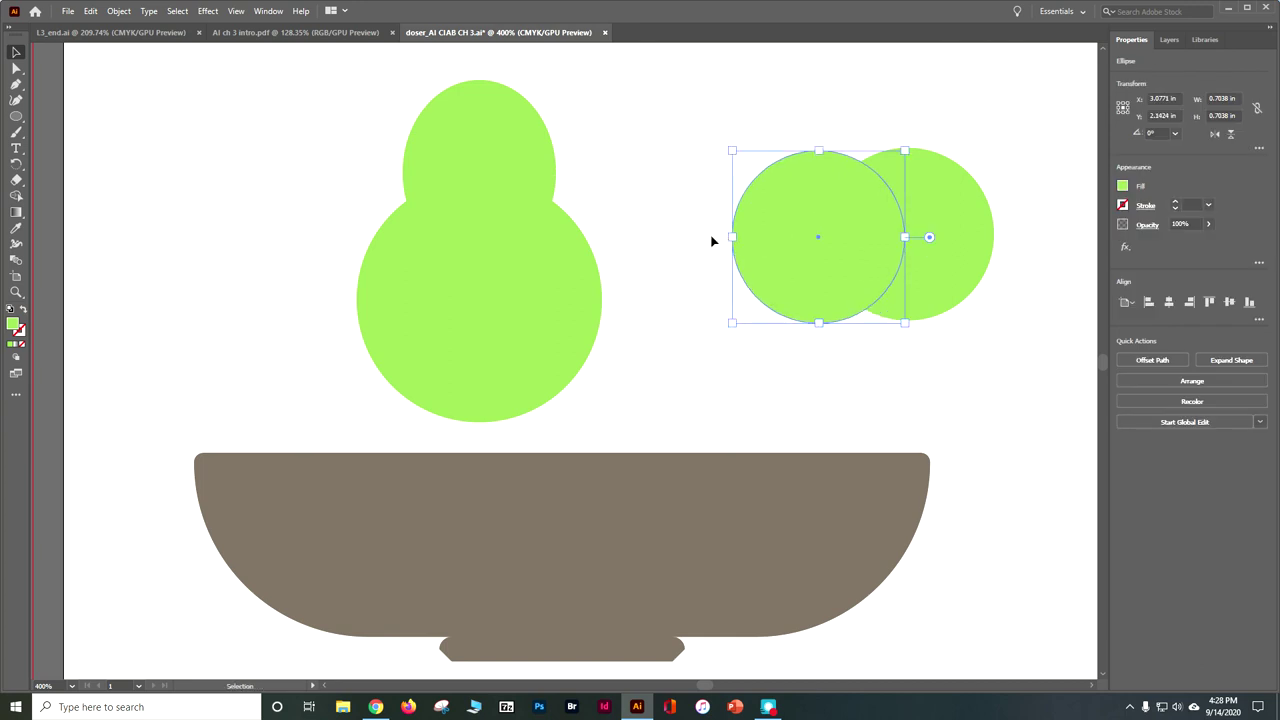
key("l")
left_click_drag(731, 237, 991, 439)
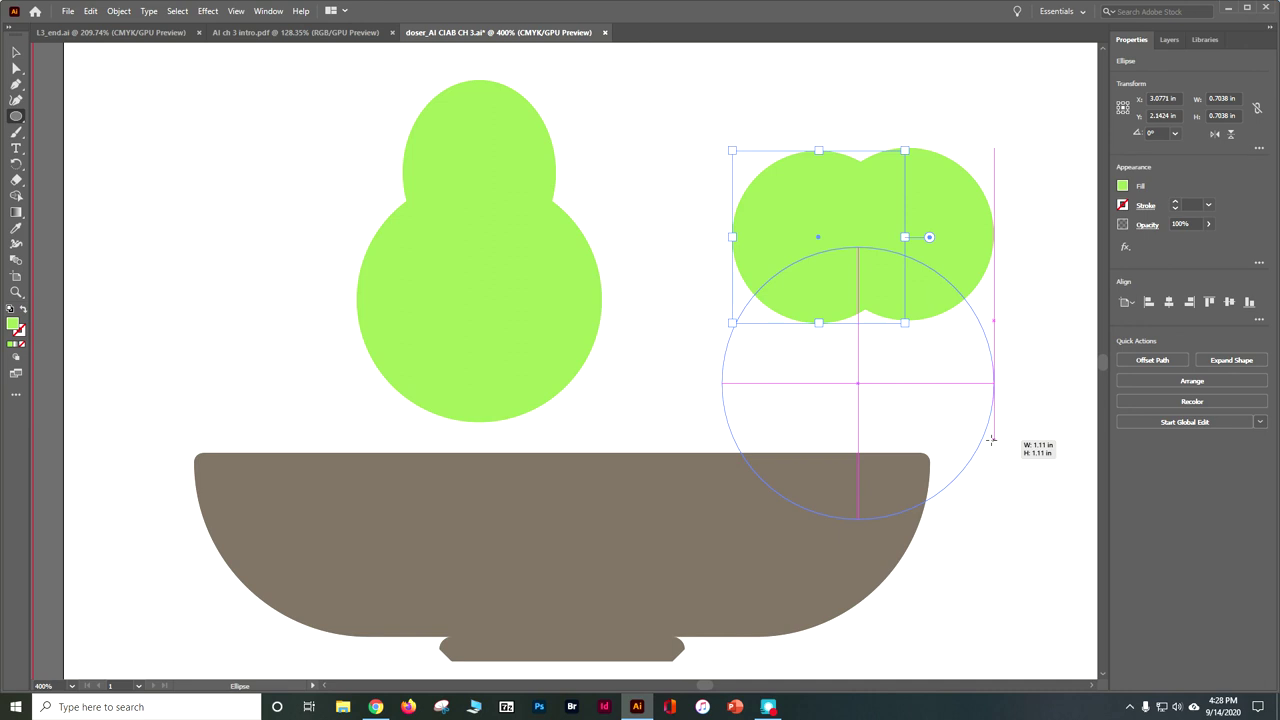
left_click_drag(991, 439, 990, 439)
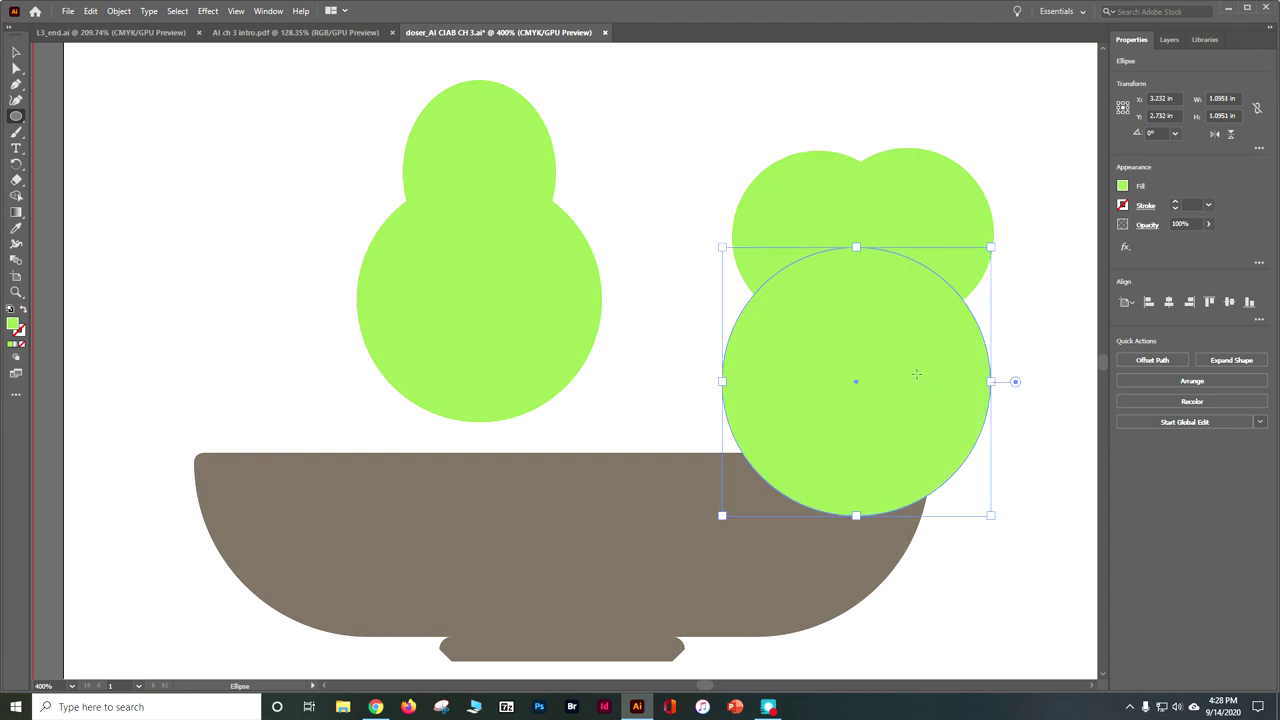
Move the large circle up over the two small ones and resize it to about 1.07 × 1.10 in to match their combined width
left_click(16, 51)
left_click_drag(850, 345, 860, 215)
left_click_drag(1000, 120, 995, 118)
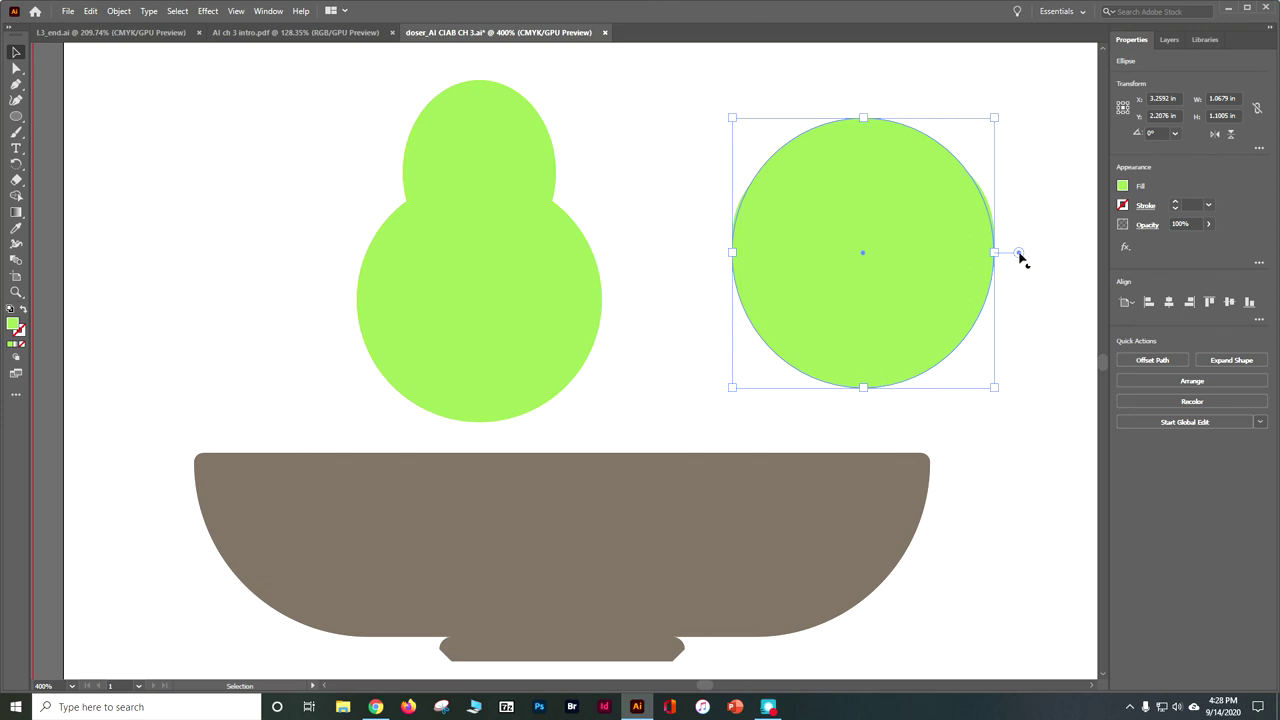
Cut the top off the large ellipse with a pie start angle of about 147.66° and shift the shape slightly down and left
left_click_drag(1018, 253, 718, 166)
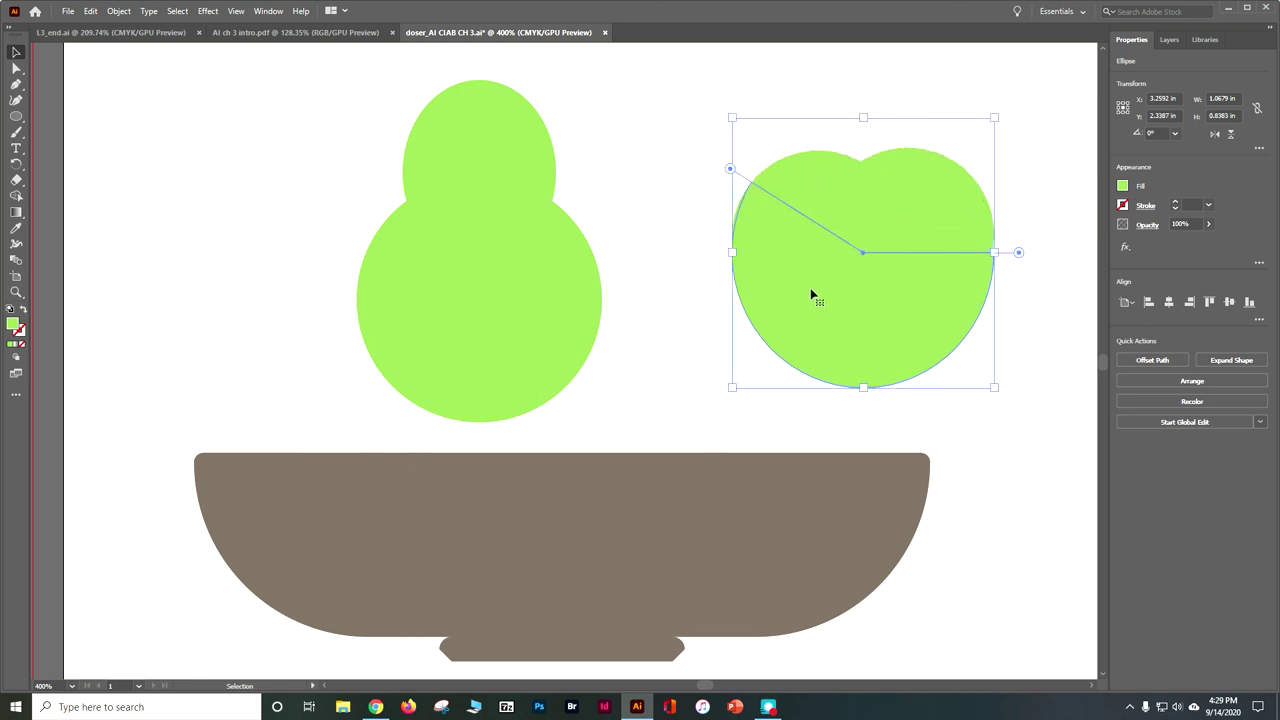
mouse_move(826, 328)
left_mouse_down()
mouse_move(834, 431)
mouse_move(821, 327)
mouse_move(821, 339)
left_mouse_up()
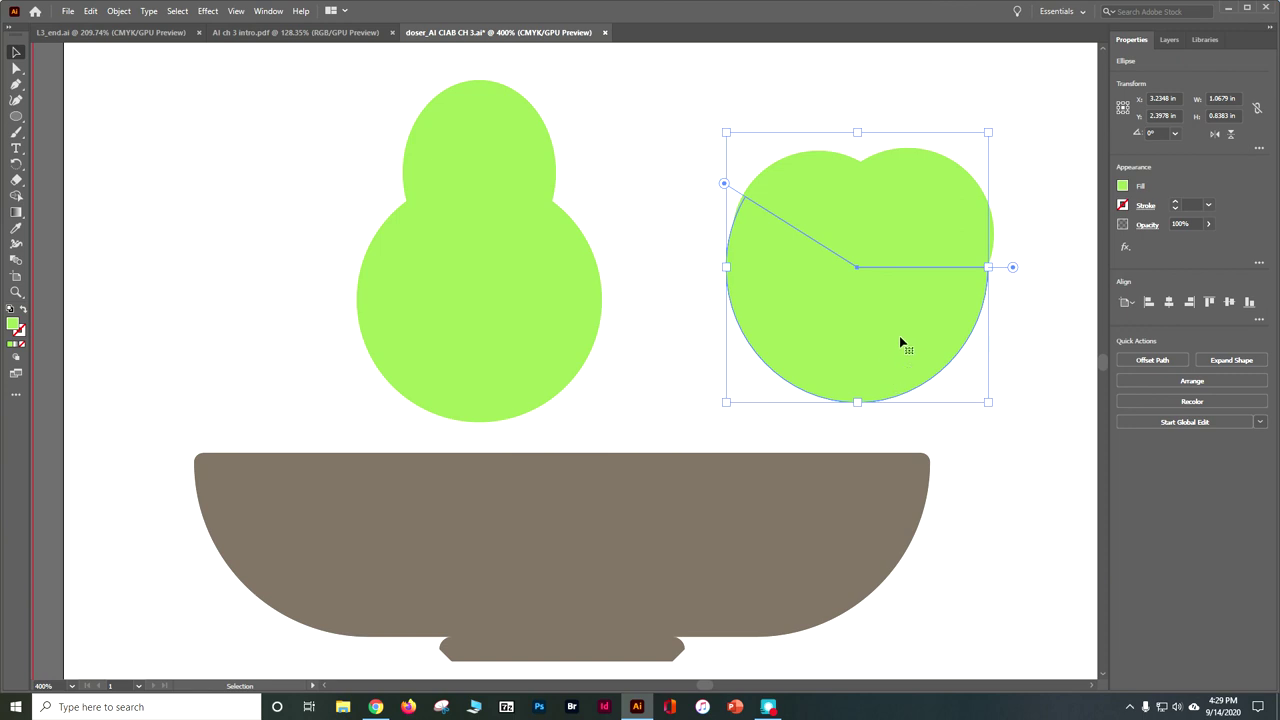
Examine the pie angle values in the large ellipse's additional transform options
left_click(1260, 148)
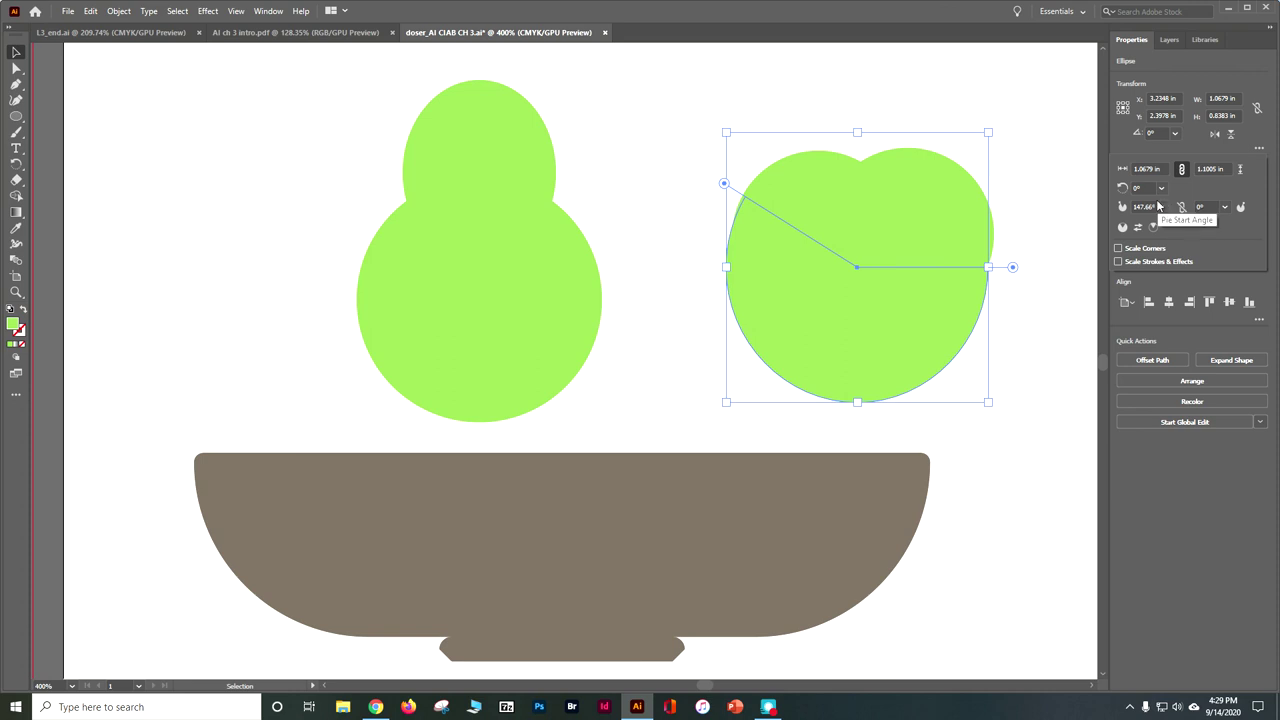
left_click(1158, 206)
key("Escape")
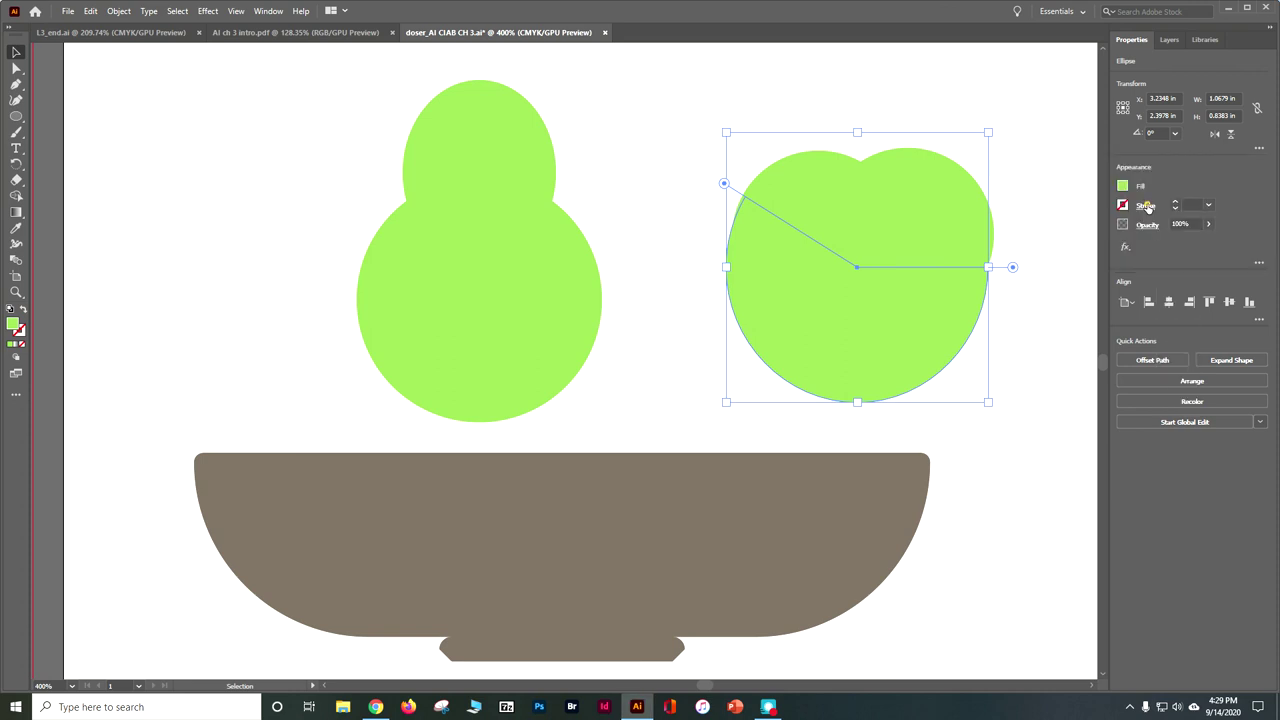
left_click(1253, 149)
left_click(1259, 148)
left_click(1258, 149)
left_click(1259, 148)
left_click(1012, 268)
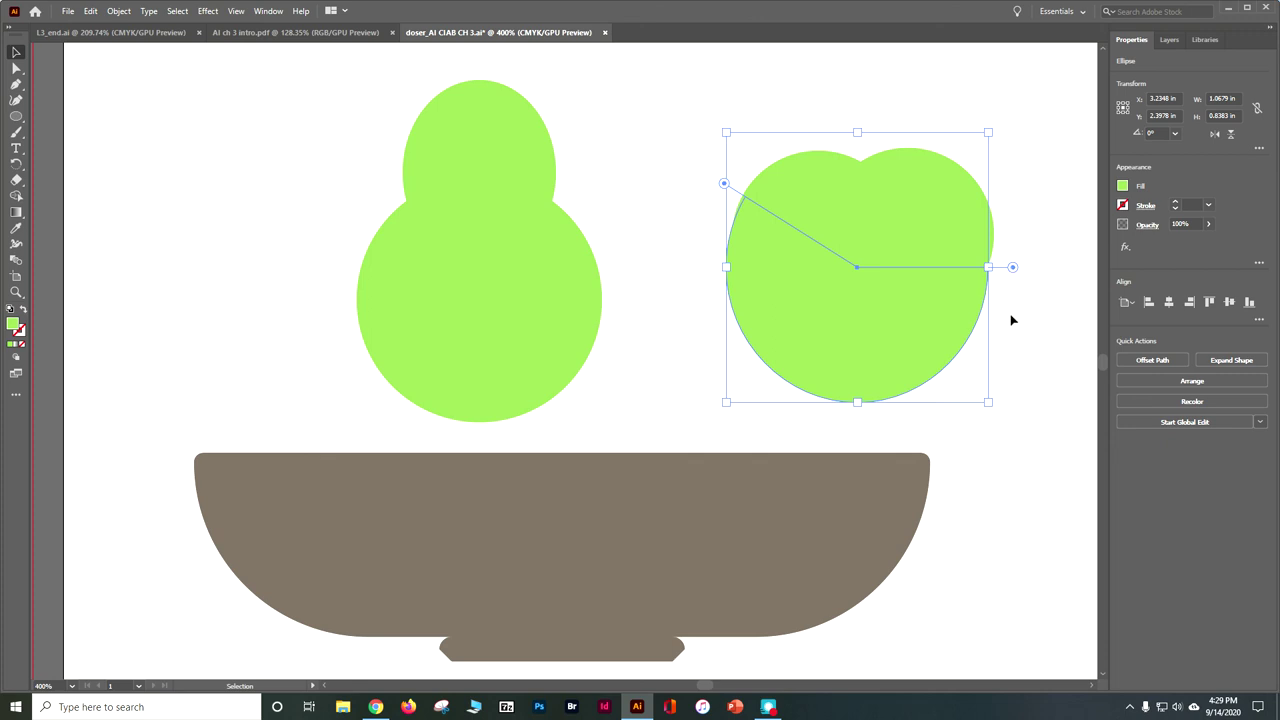